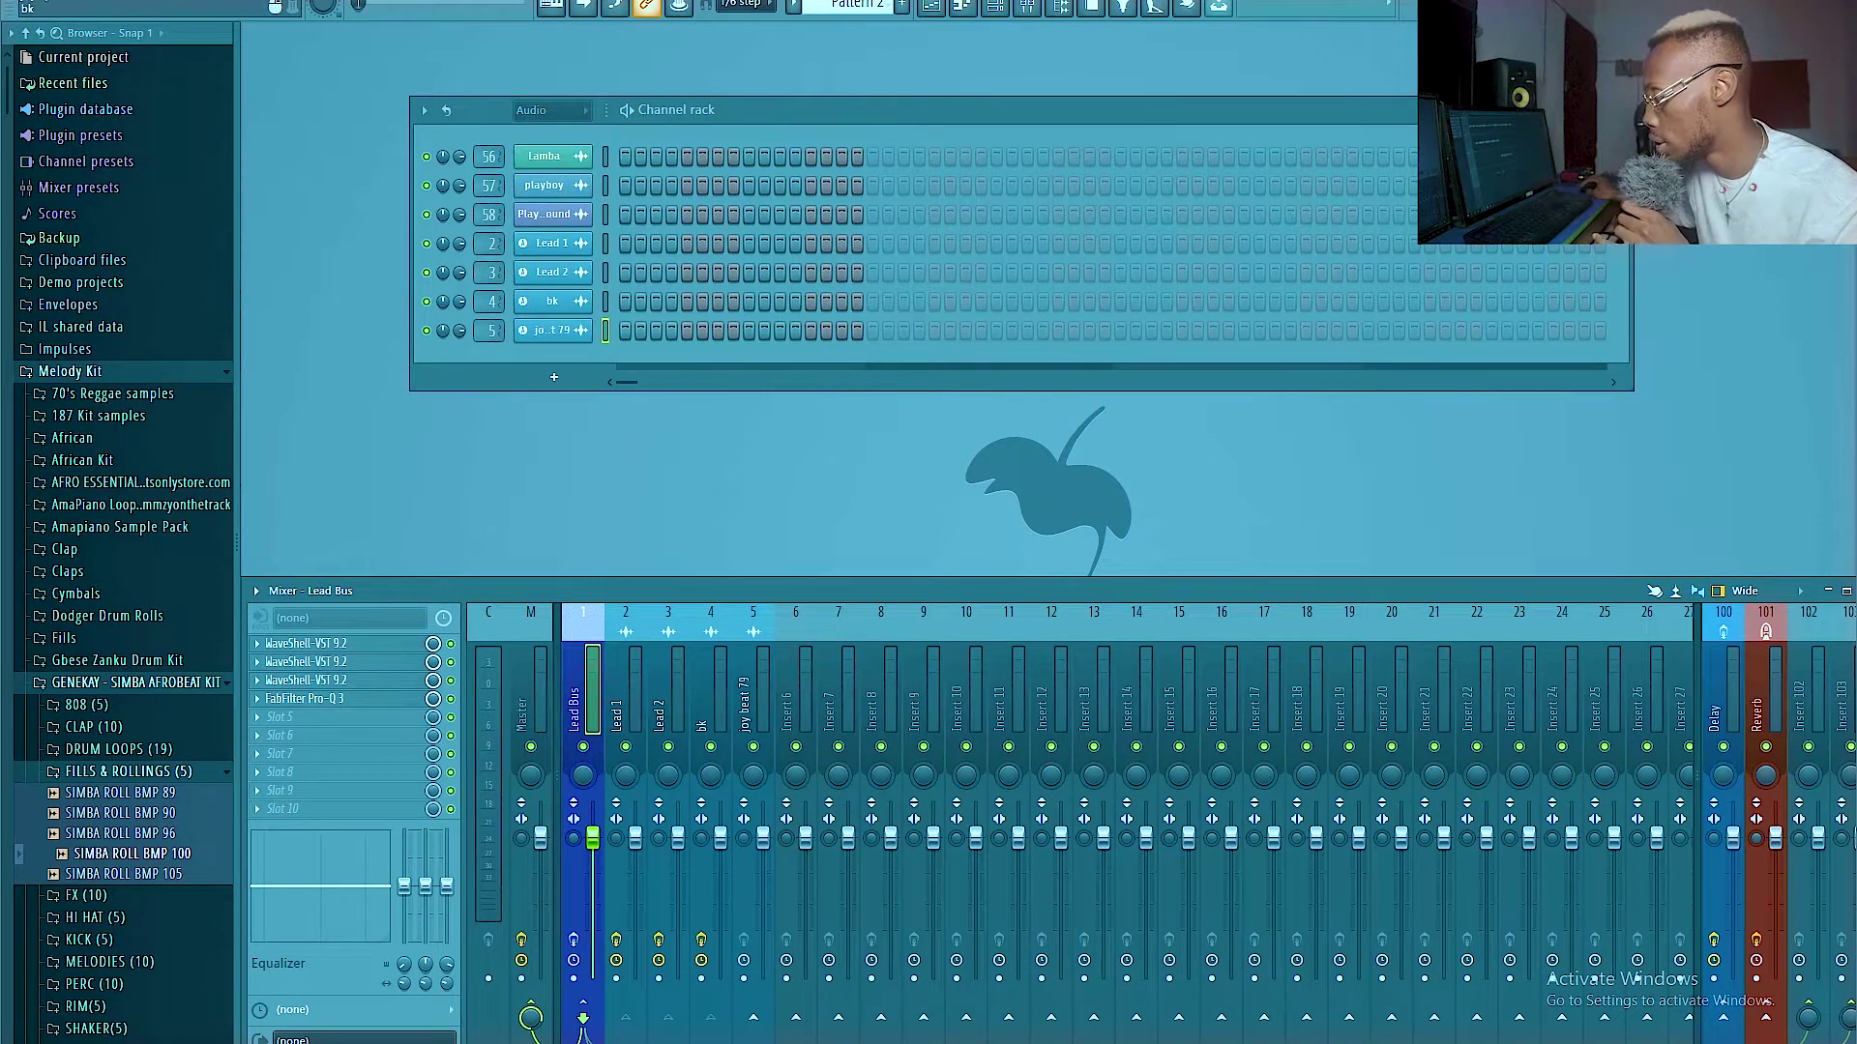
# - Solo the joy beat 79 track on insert 5 so only the beat plays
pyautogui.moveTo(1766, 1017)
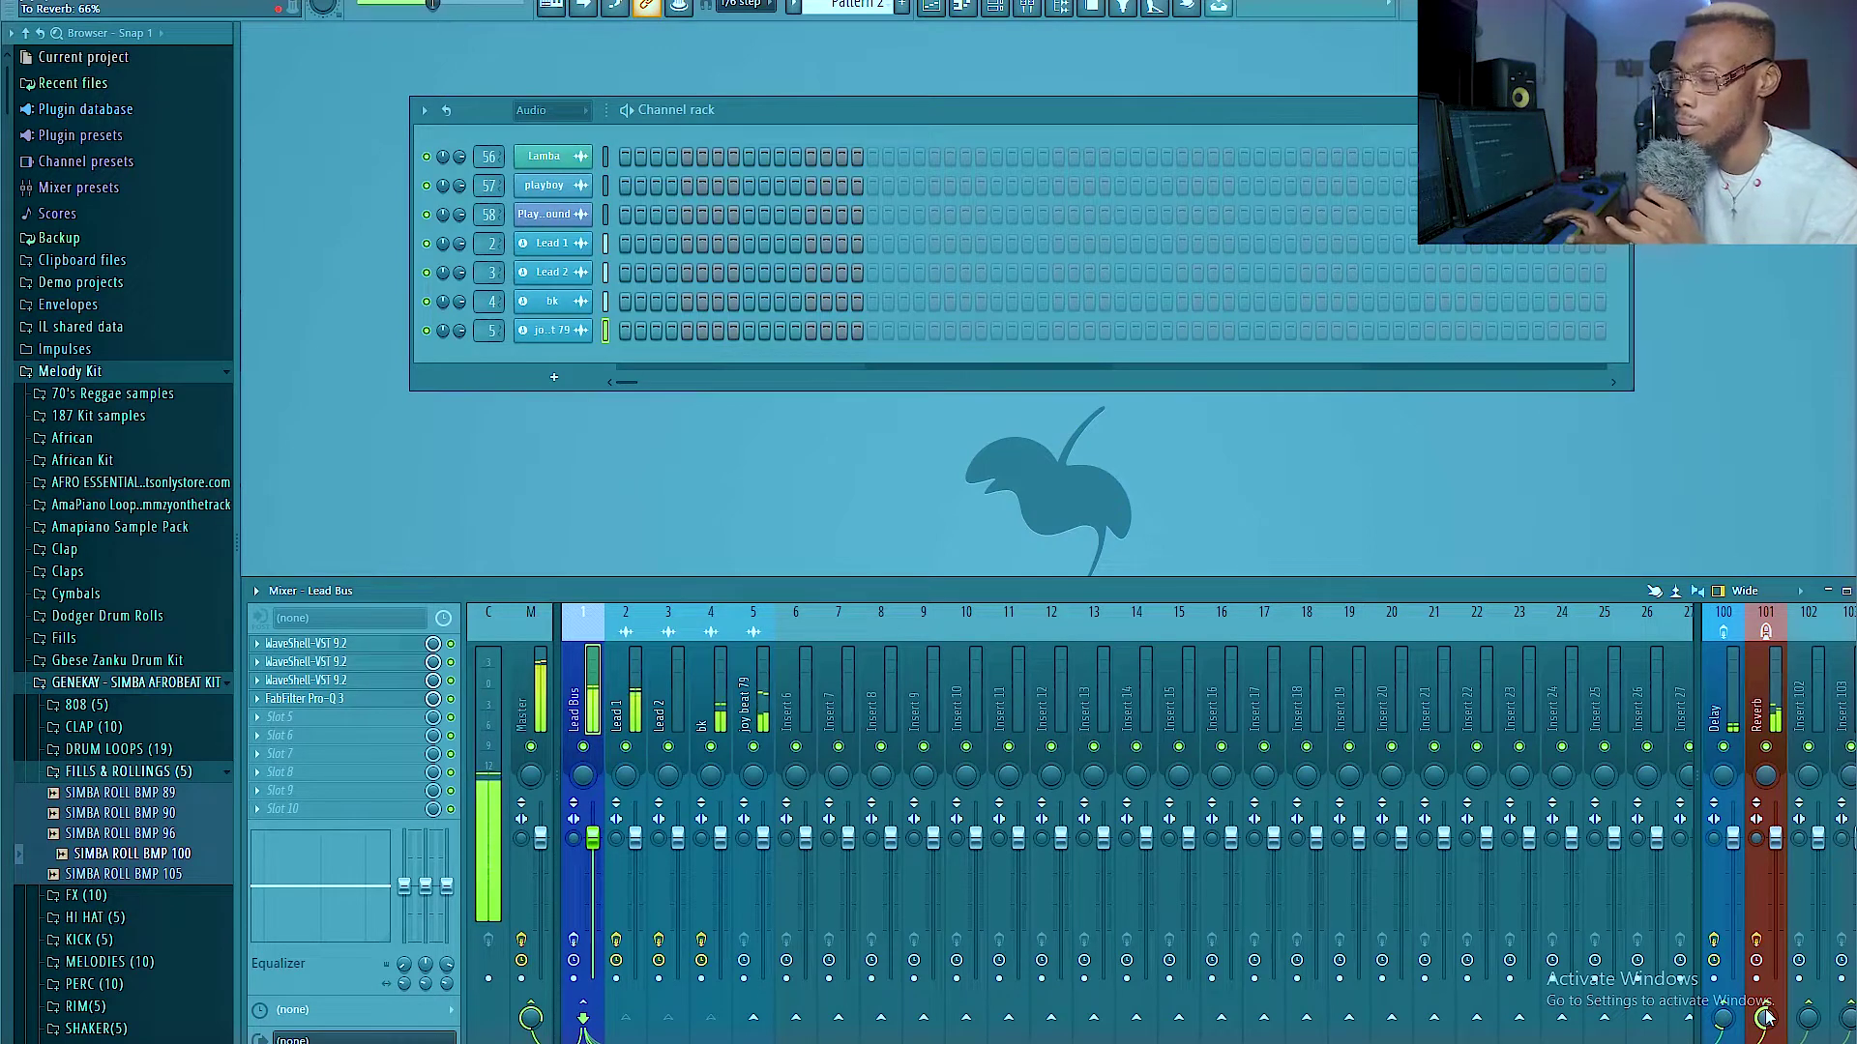
pyautogui.rightClick(754, 746)
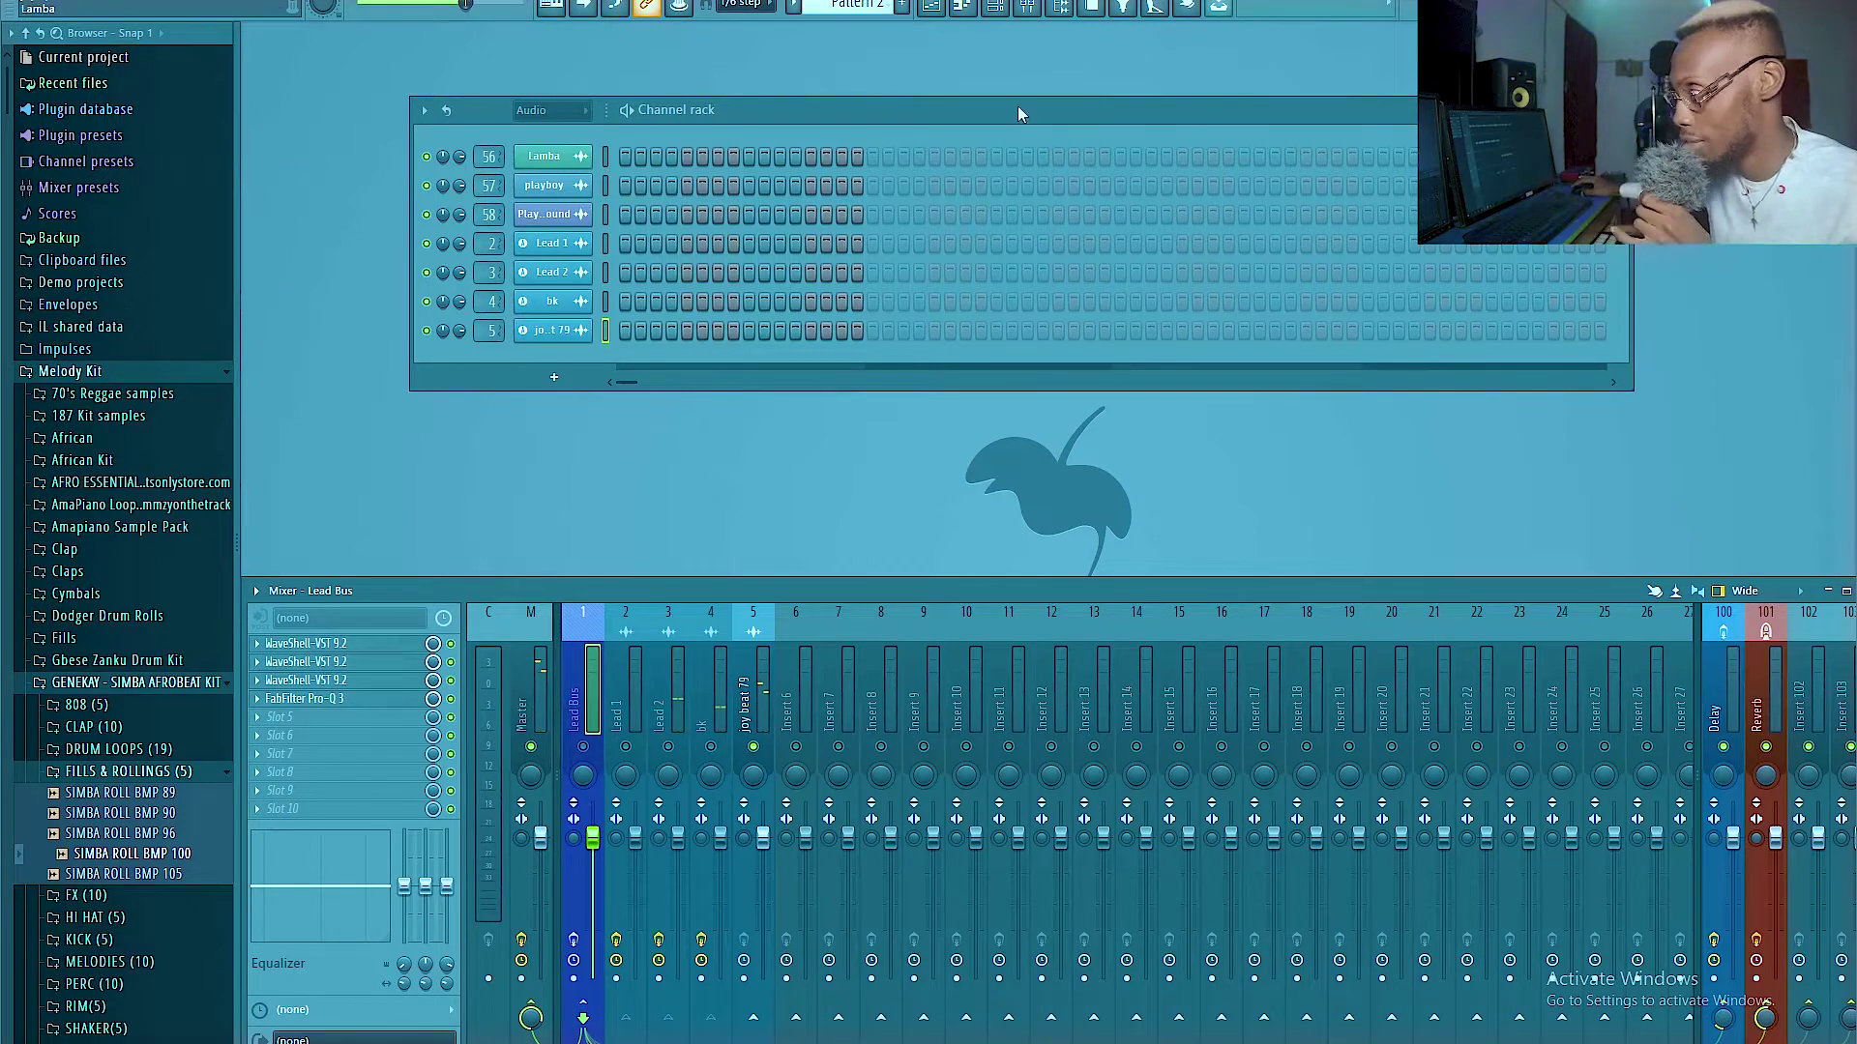
# - Add Ample Guitar AGML2 as a new channel-rack instrument, then dismiss its plugin window
pyautogui.moveTo(1002, 108); pyautogui.dragTo(1095, 79)
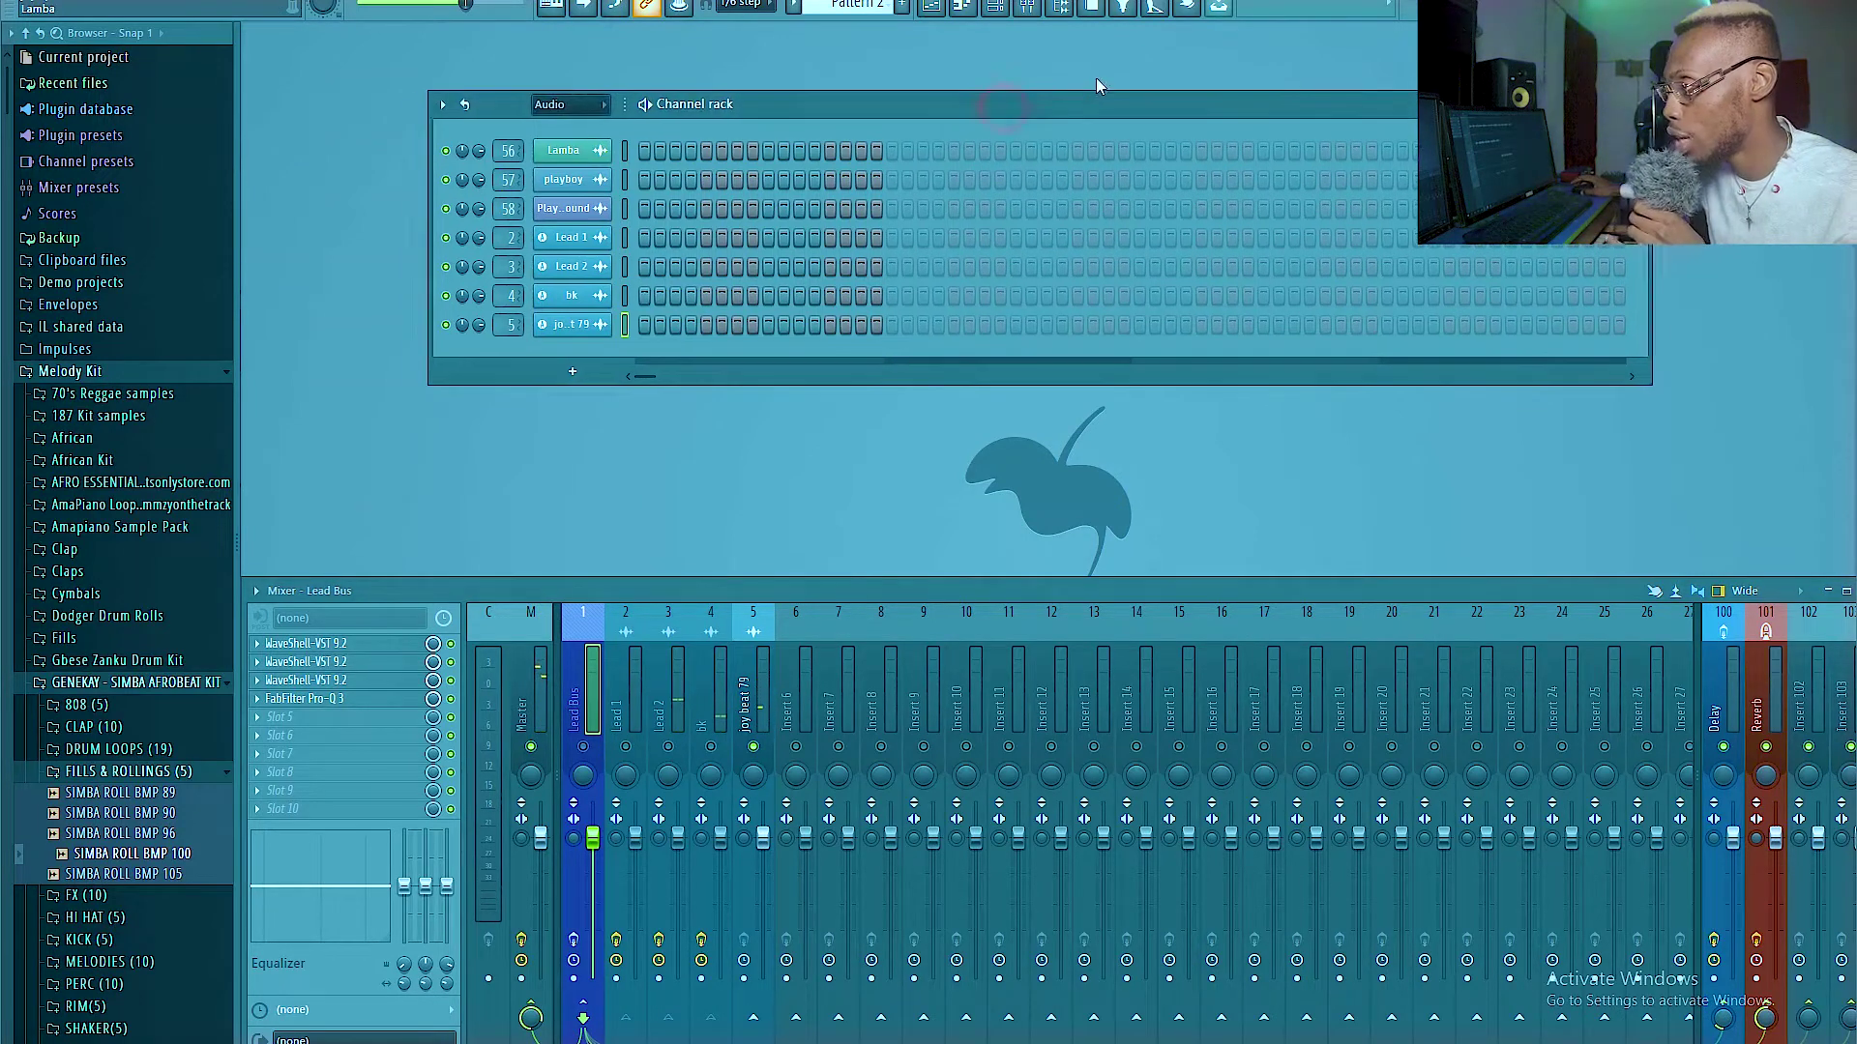
pyautogui.click(575, 373)
pyautogui.click(580, 584)
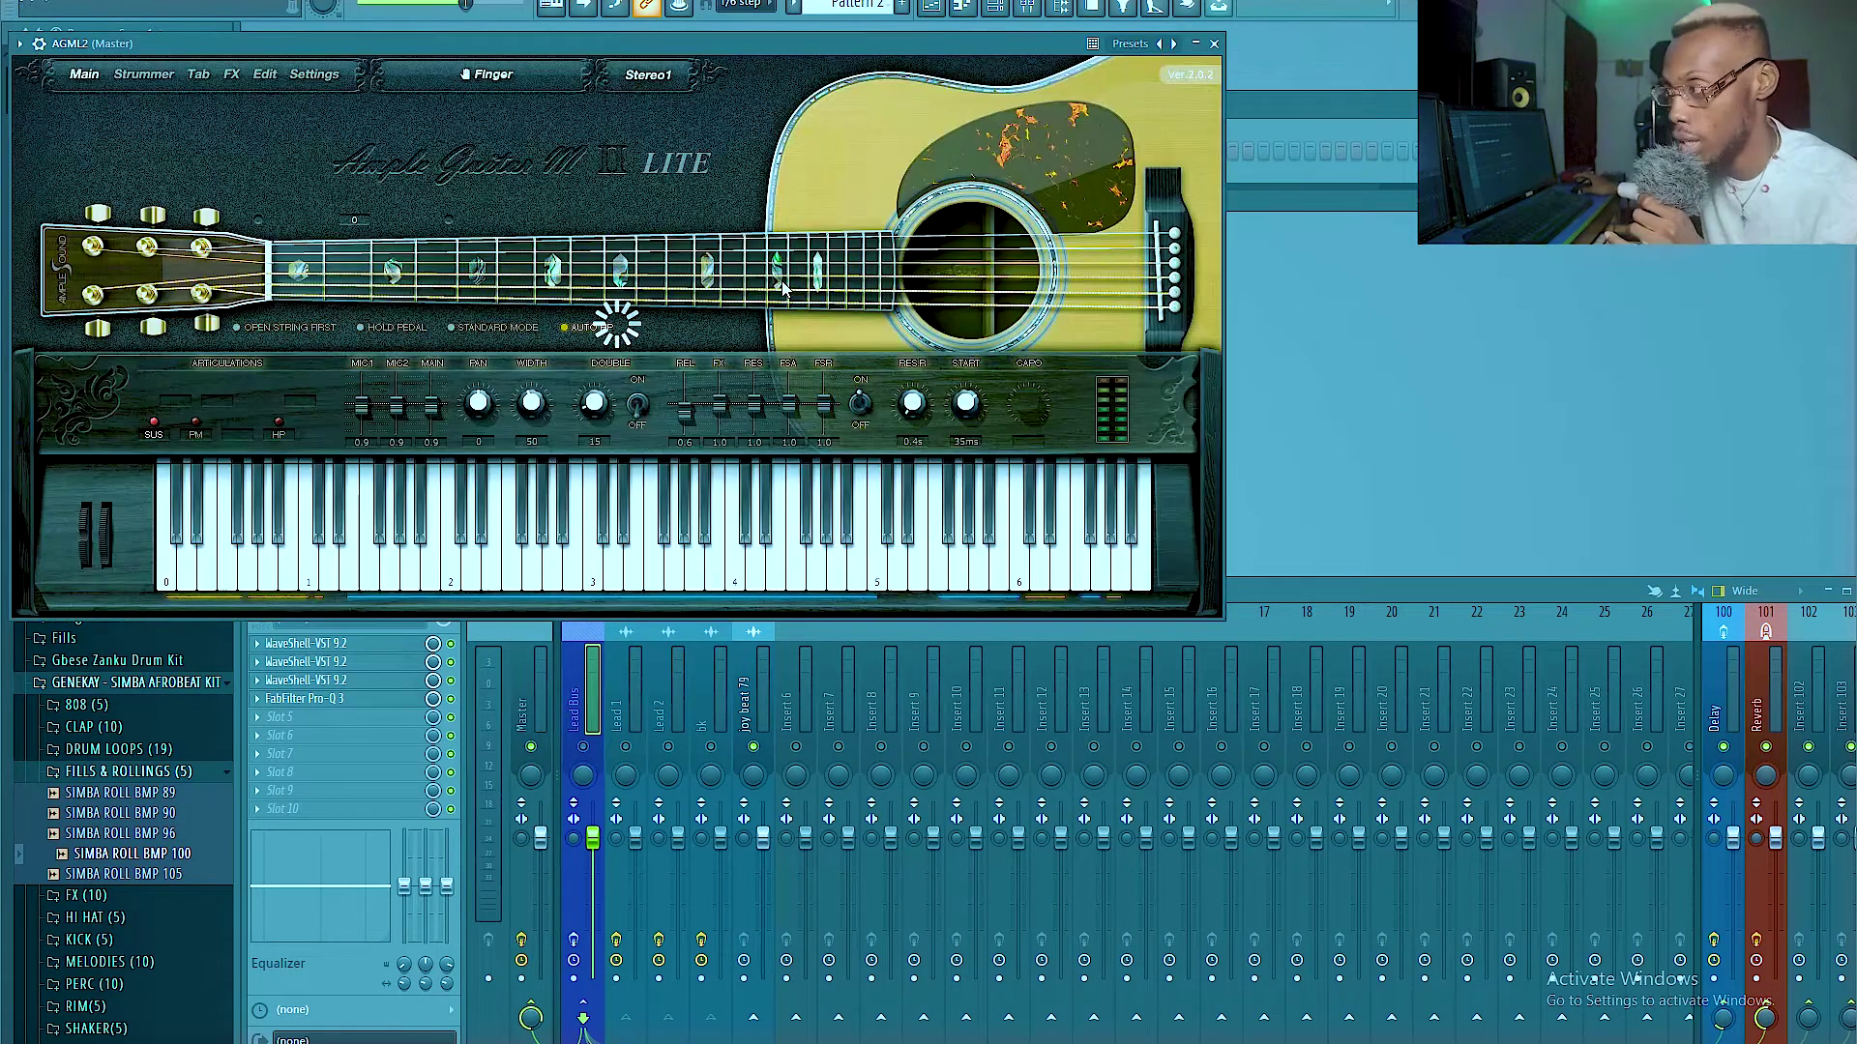
pyautogui.moveTo(417, 49); pyautogui.dragTo(653, 174)
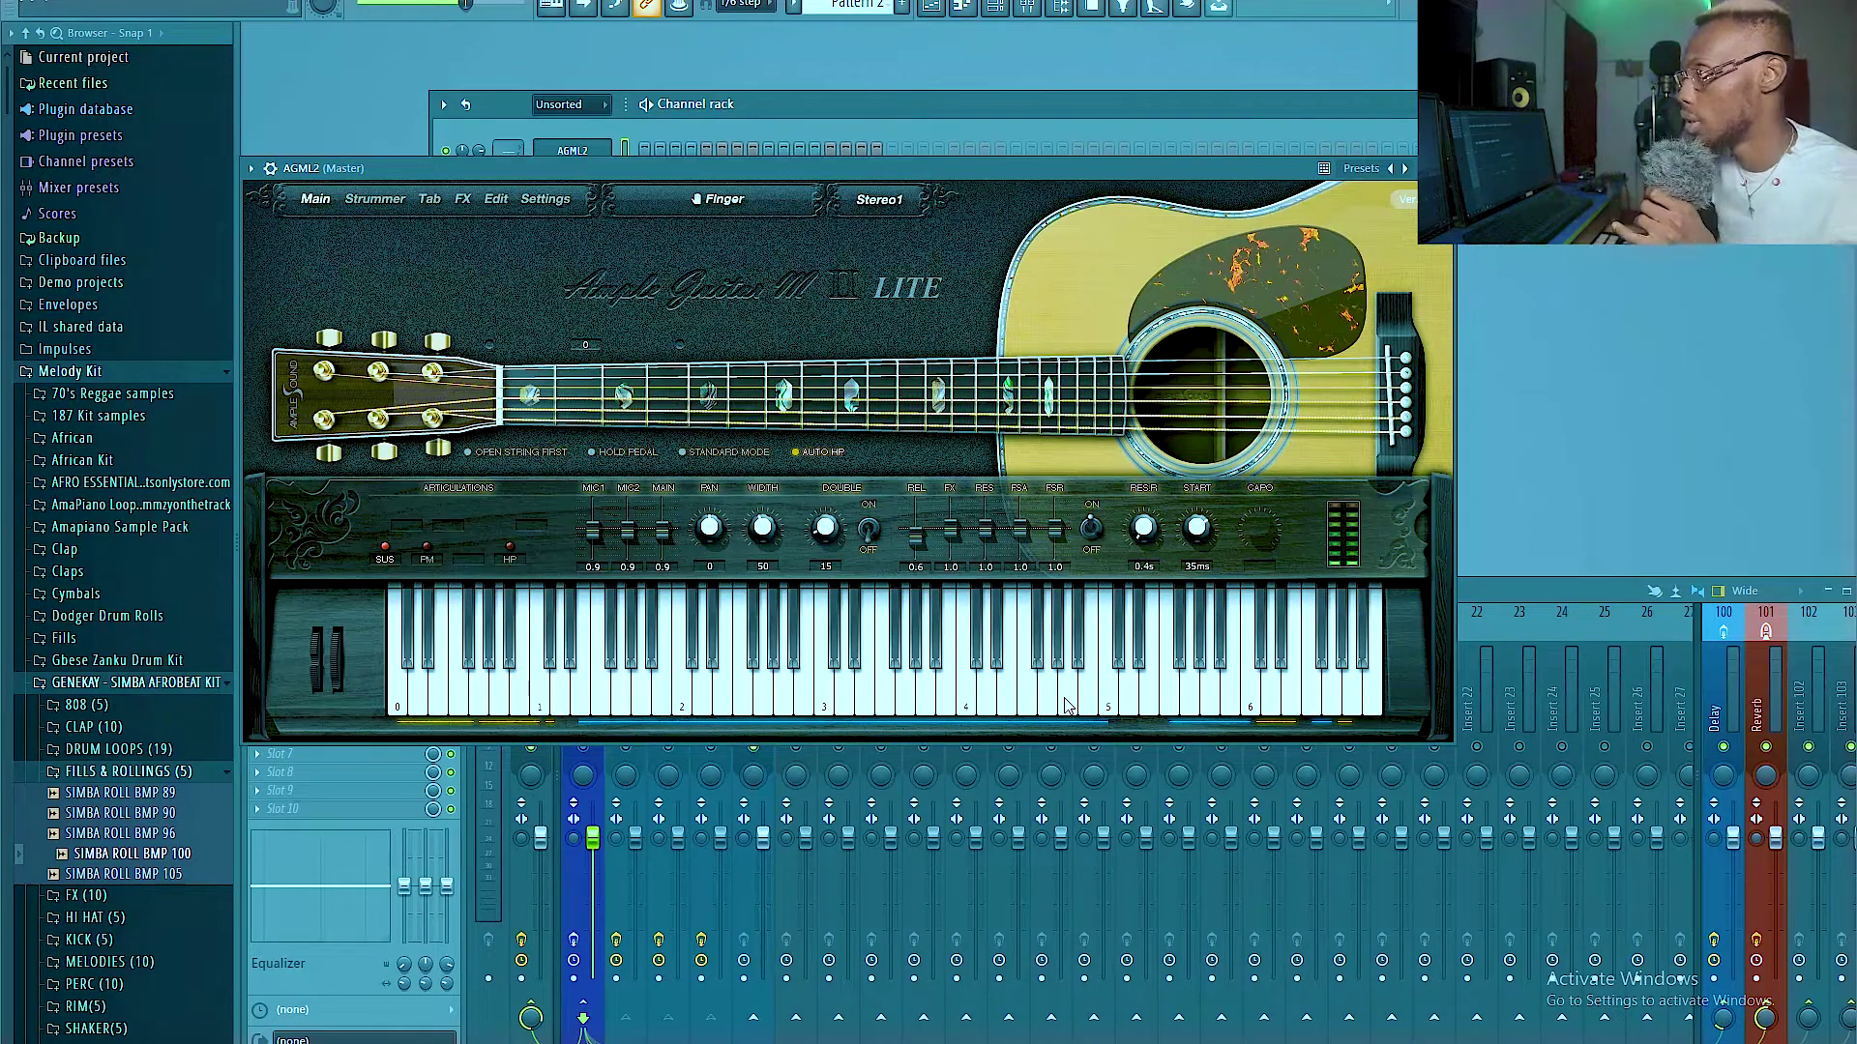
pyautogui.press('Escape')
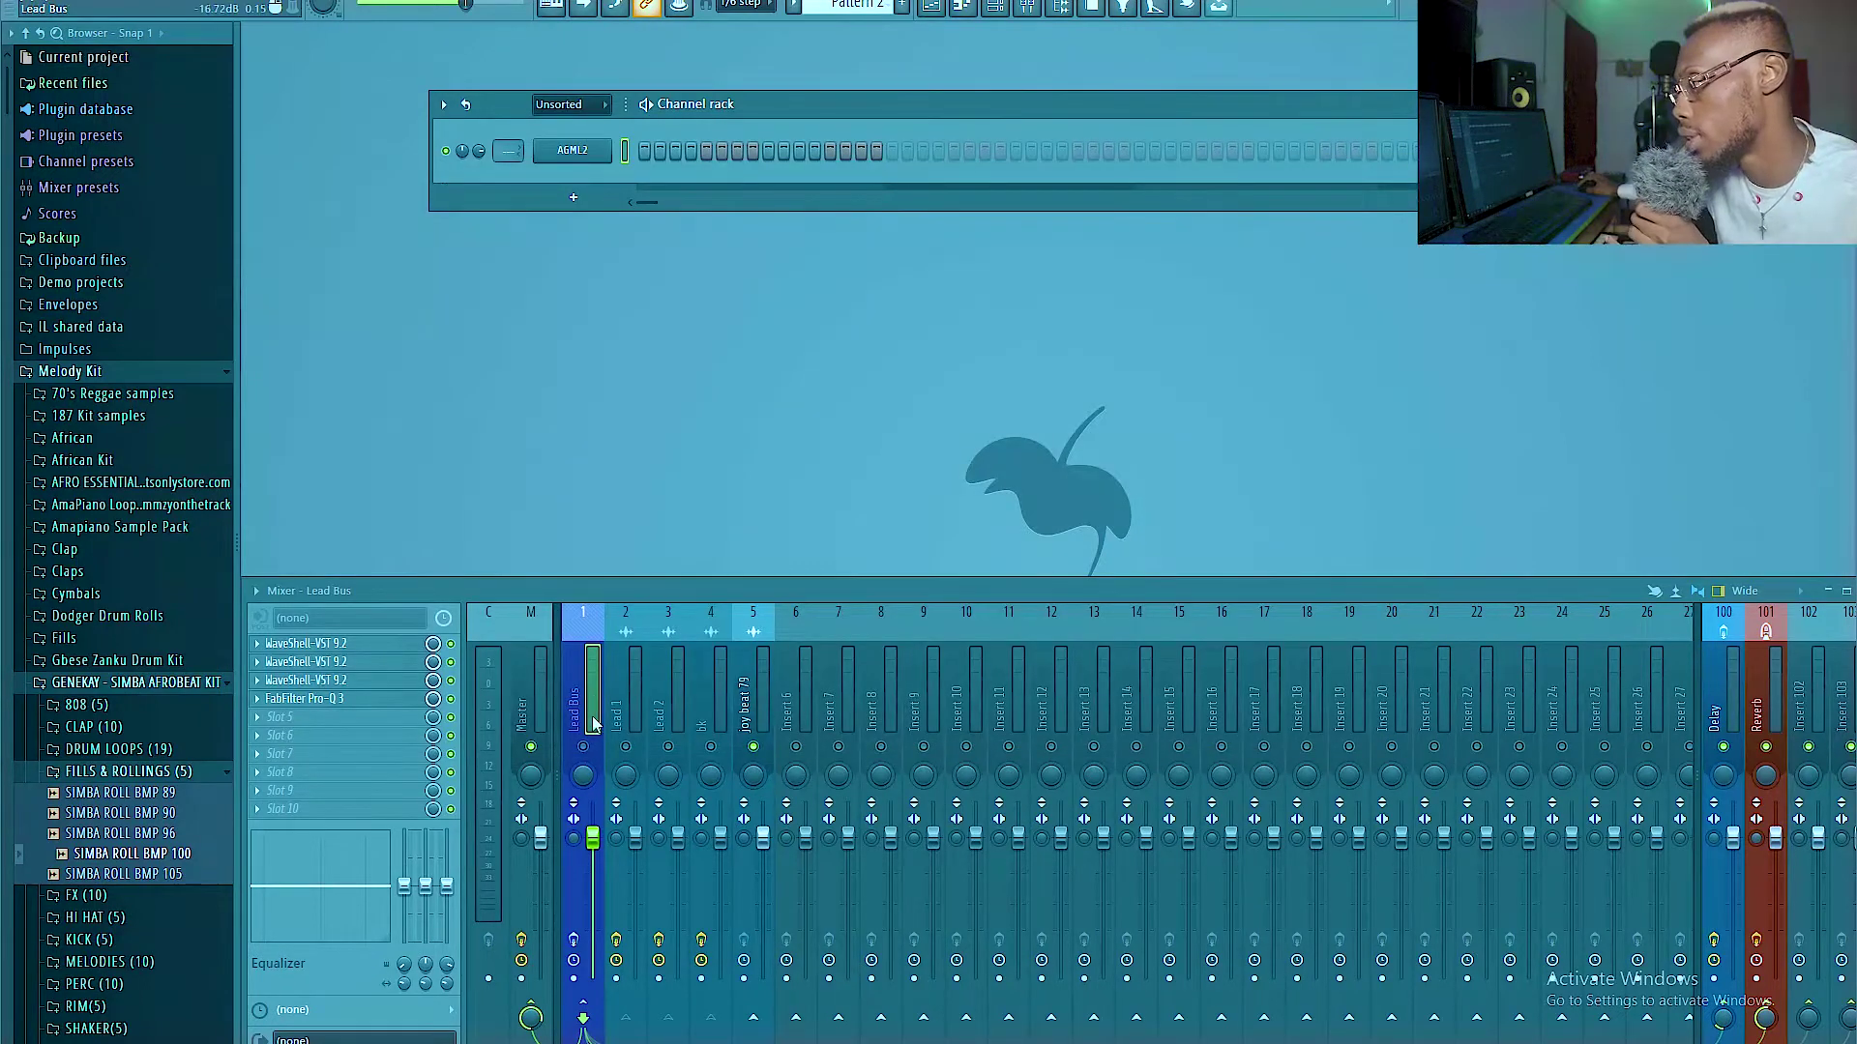
# - Unsolo the beat and look over the Lead 1 and Lead Bus effect chains
pyautogui.rightClick(754, 747)
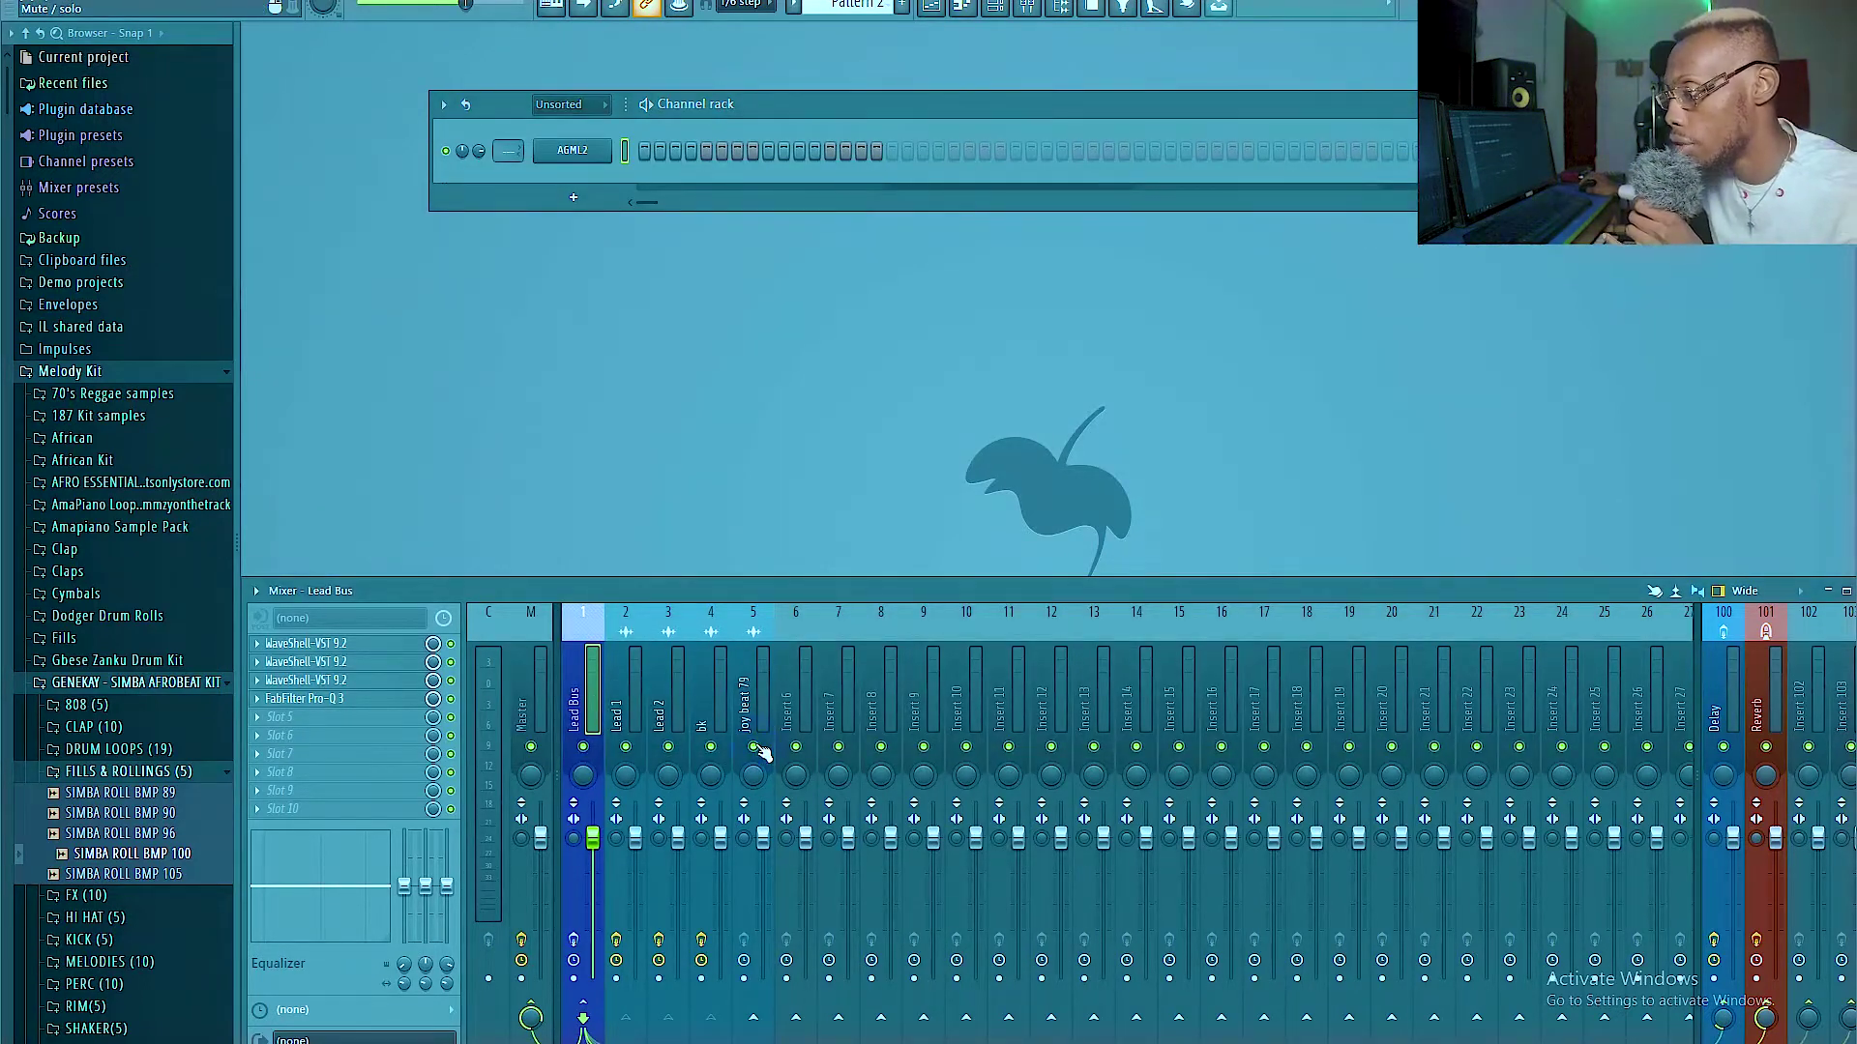
pyautogui.click(636, 694)
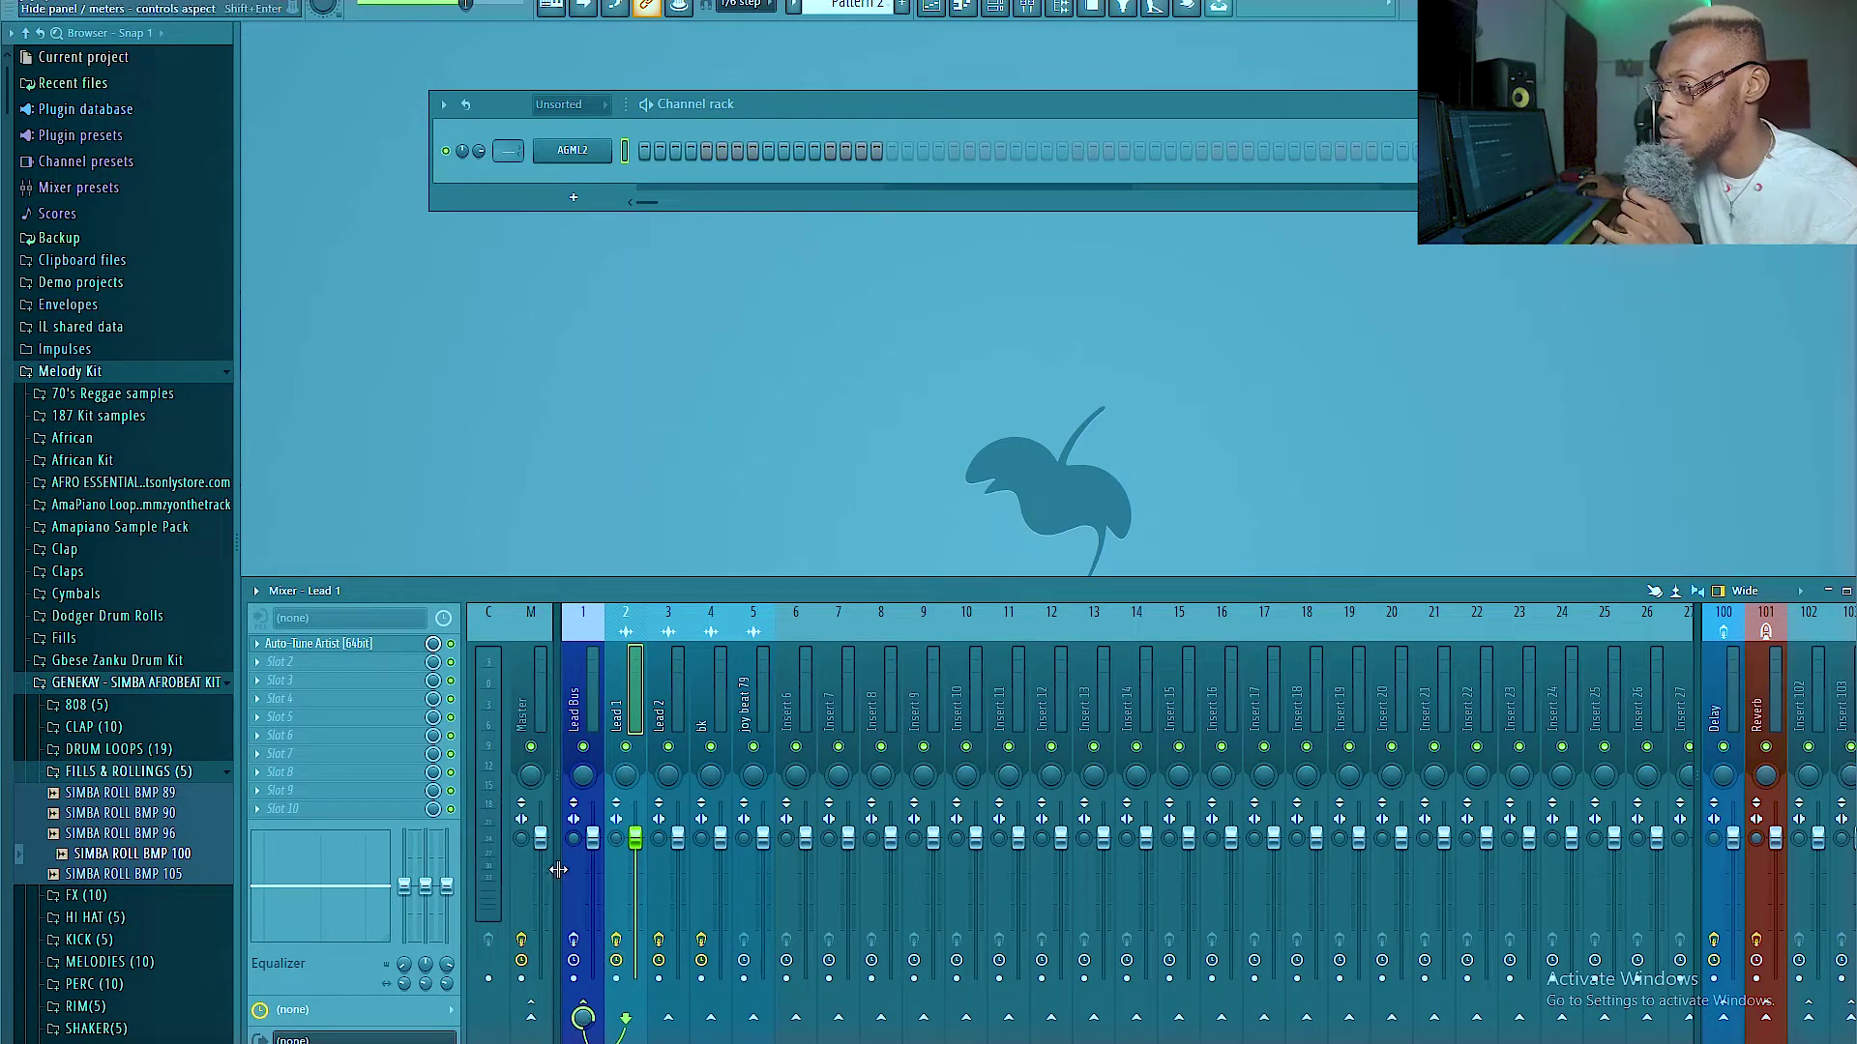
pyautogui.click(580, 695)
pyautogui.click(641, 695)
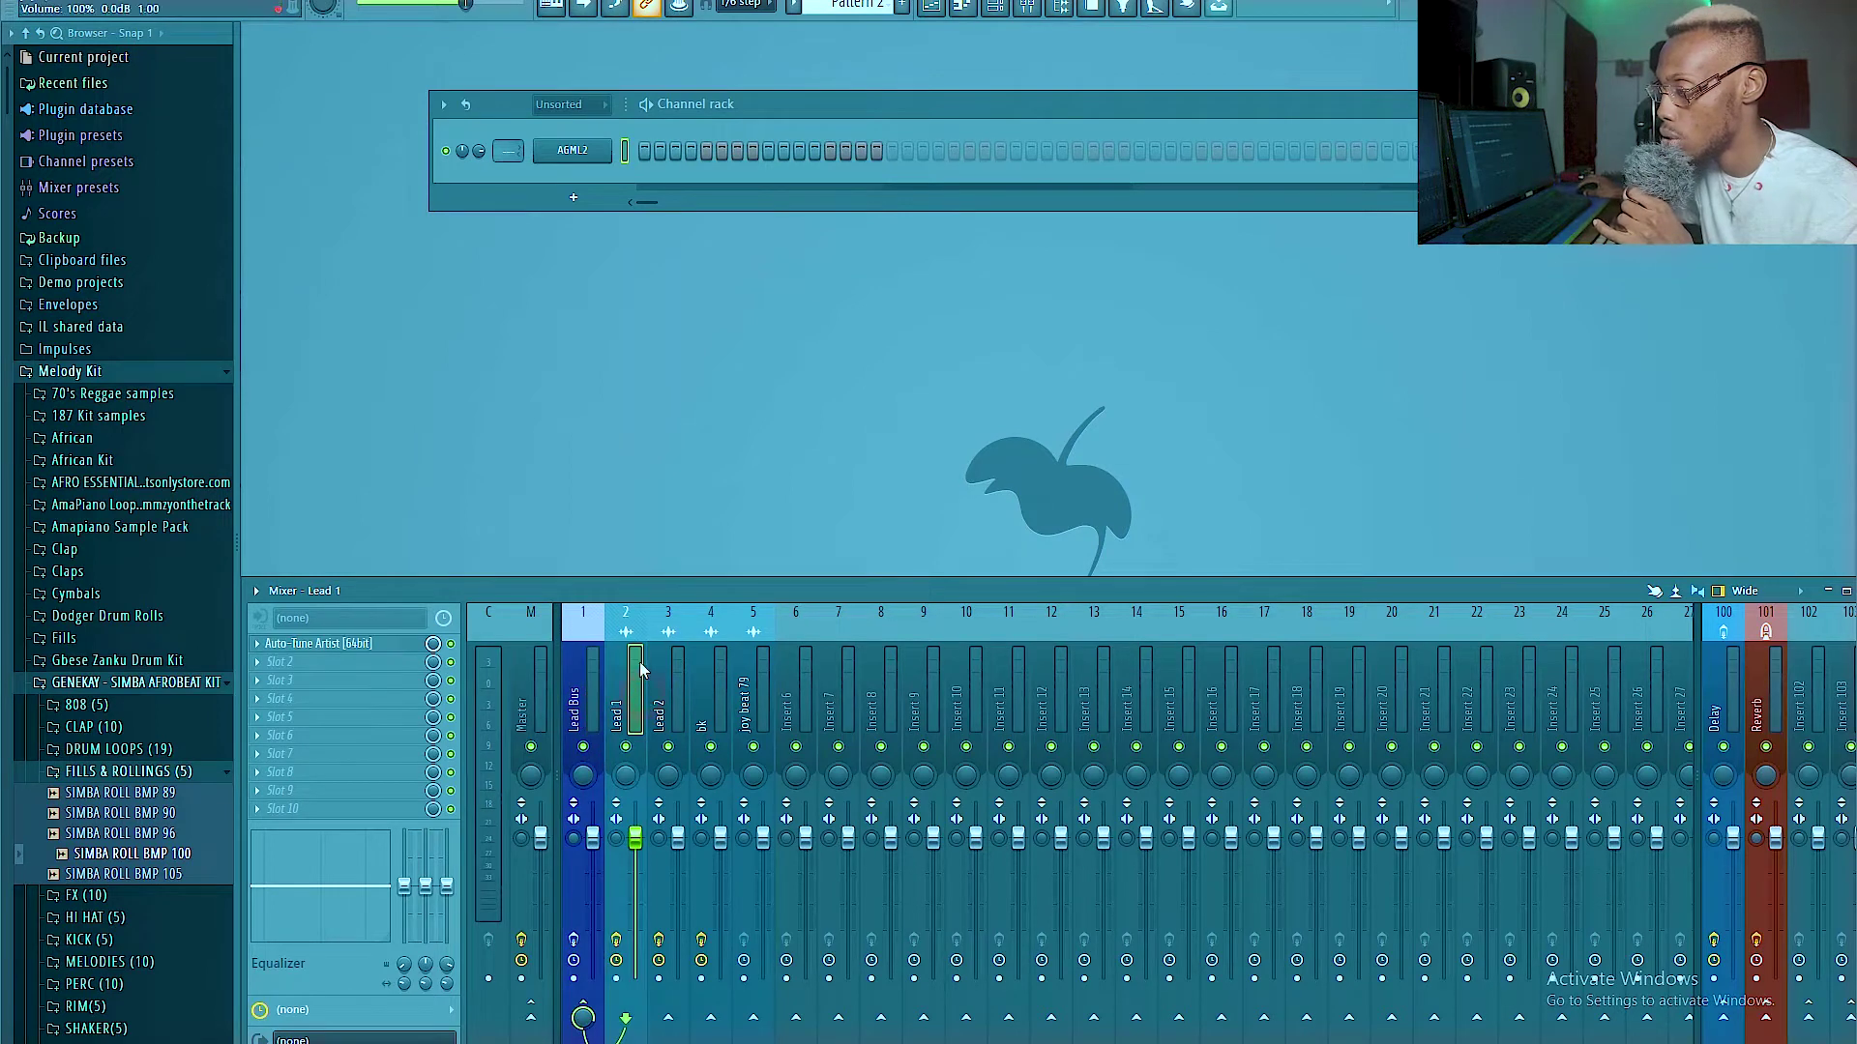
# - On Lead 2, save the Lead Bus send level as the song's initial value
pyautogui.click(681, 698)
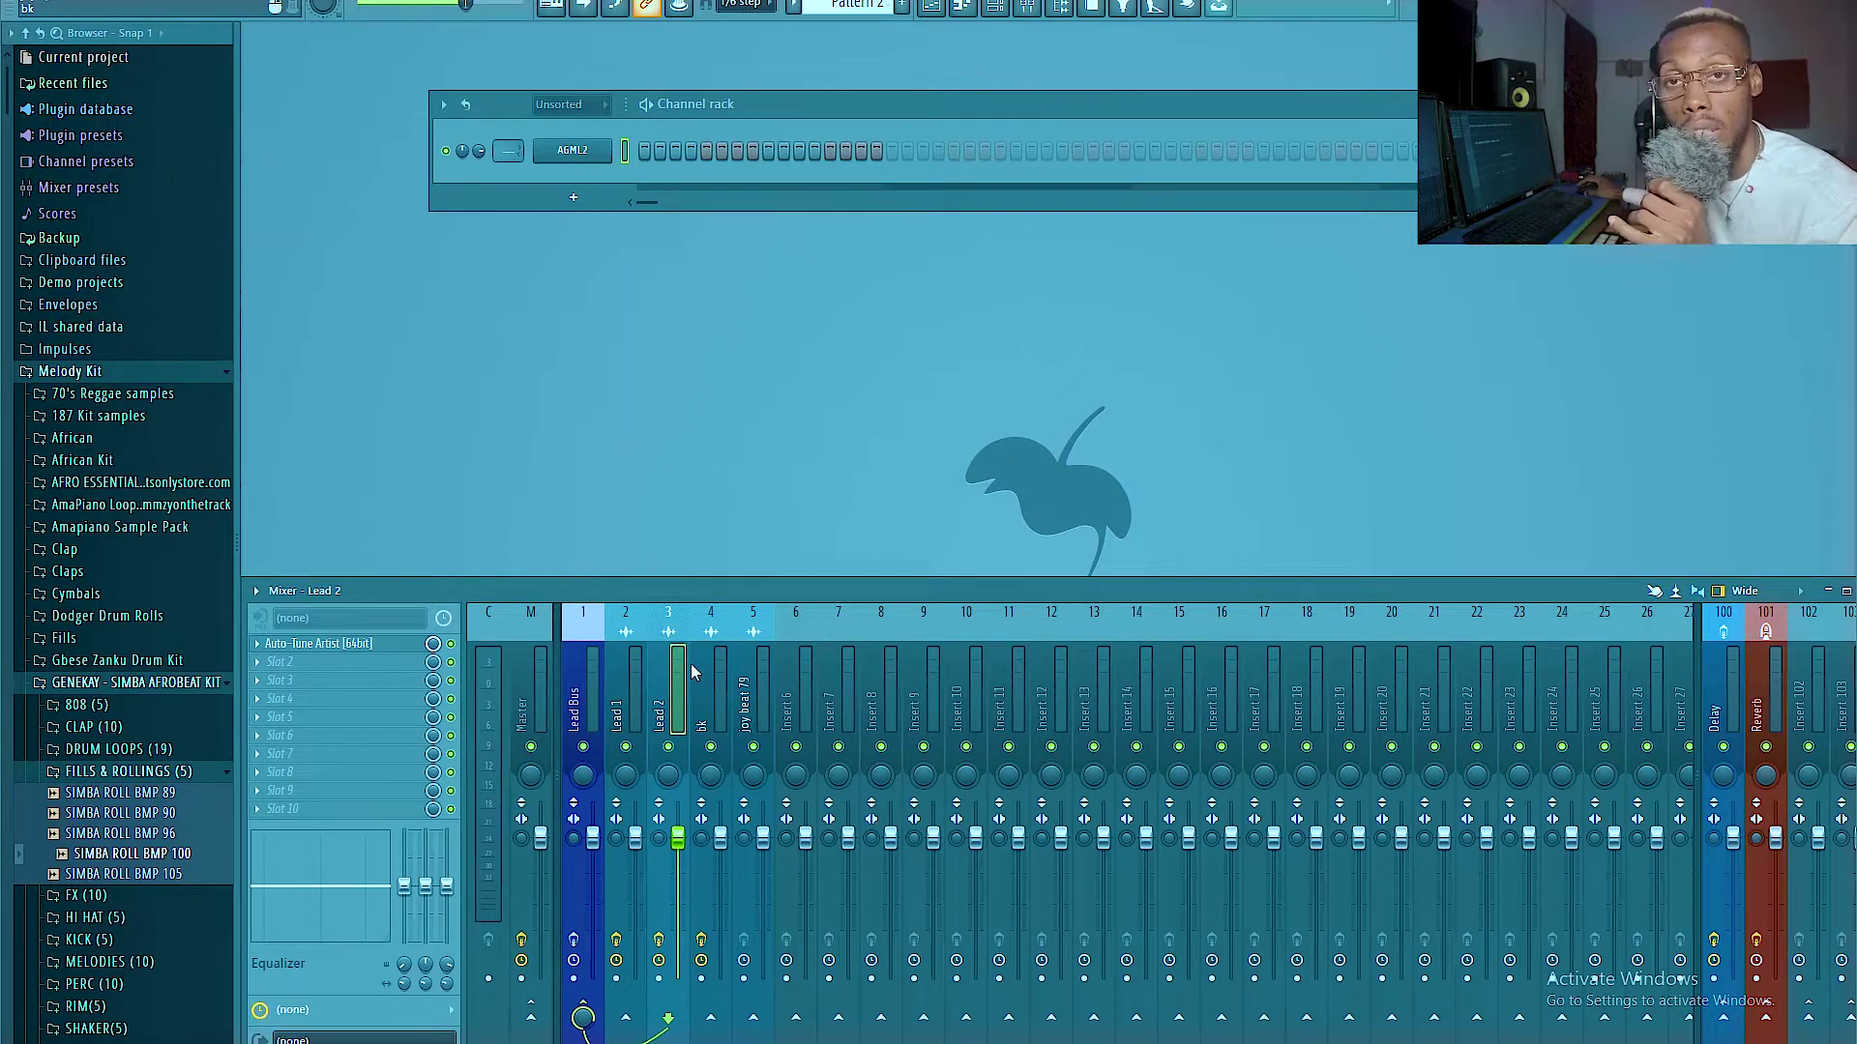
pyautogui.rightClick(584, 1015)
pyautogui.click(629, 851)
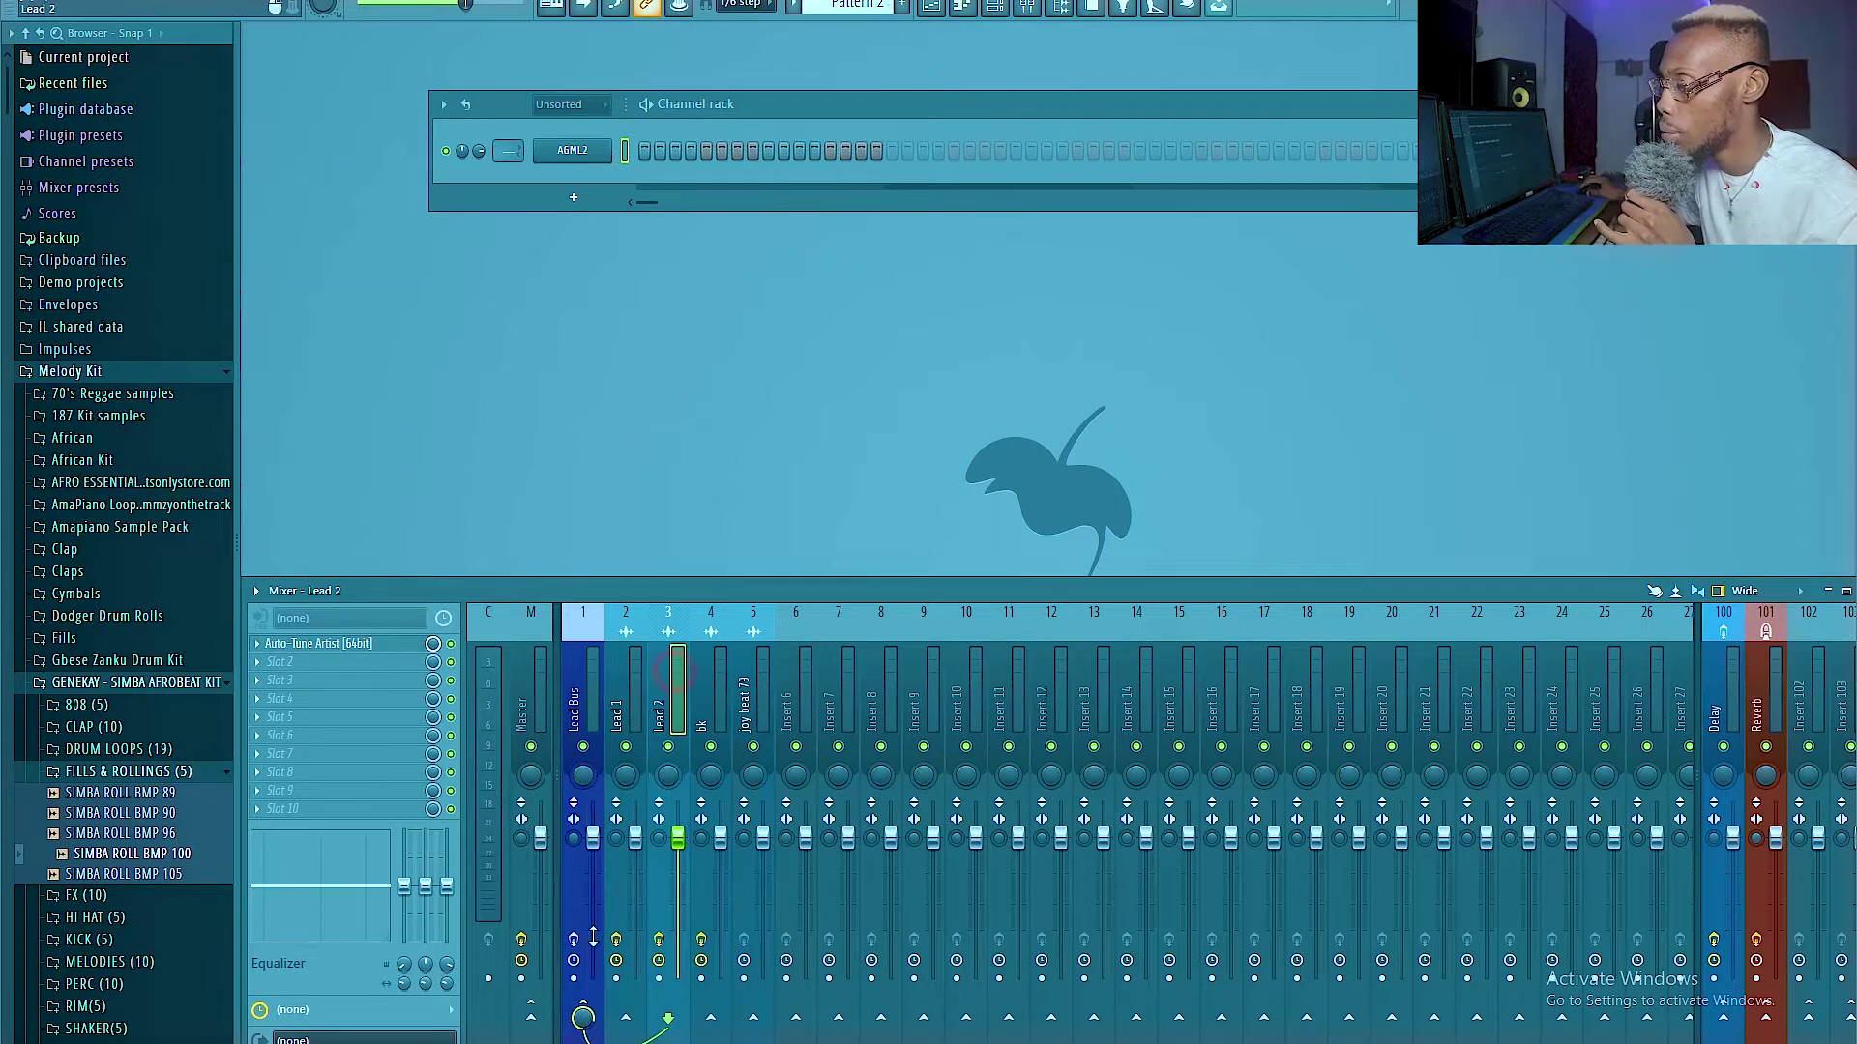
# - Route Insert 6 exclusively to the Lead Bus, then return to Lead 1
pyautogui.click(788, 967)
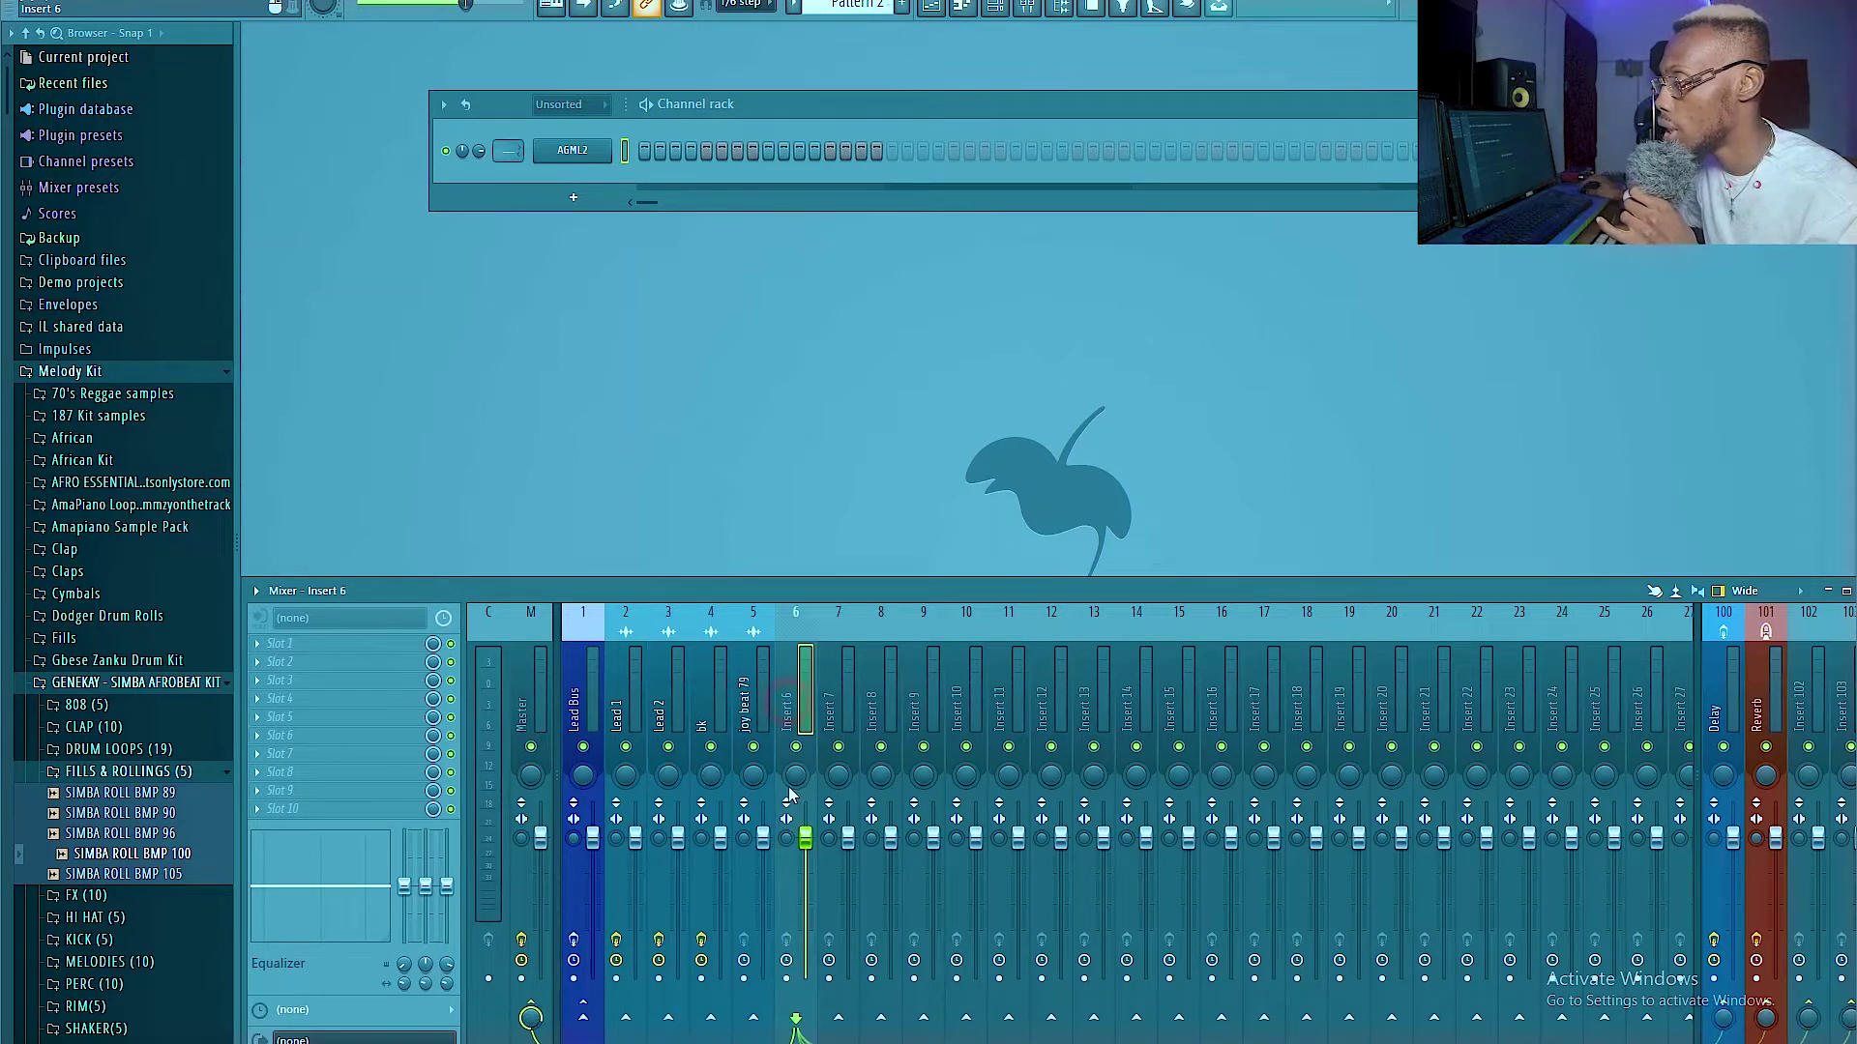
pyautogui.rightClick(584, 1020)
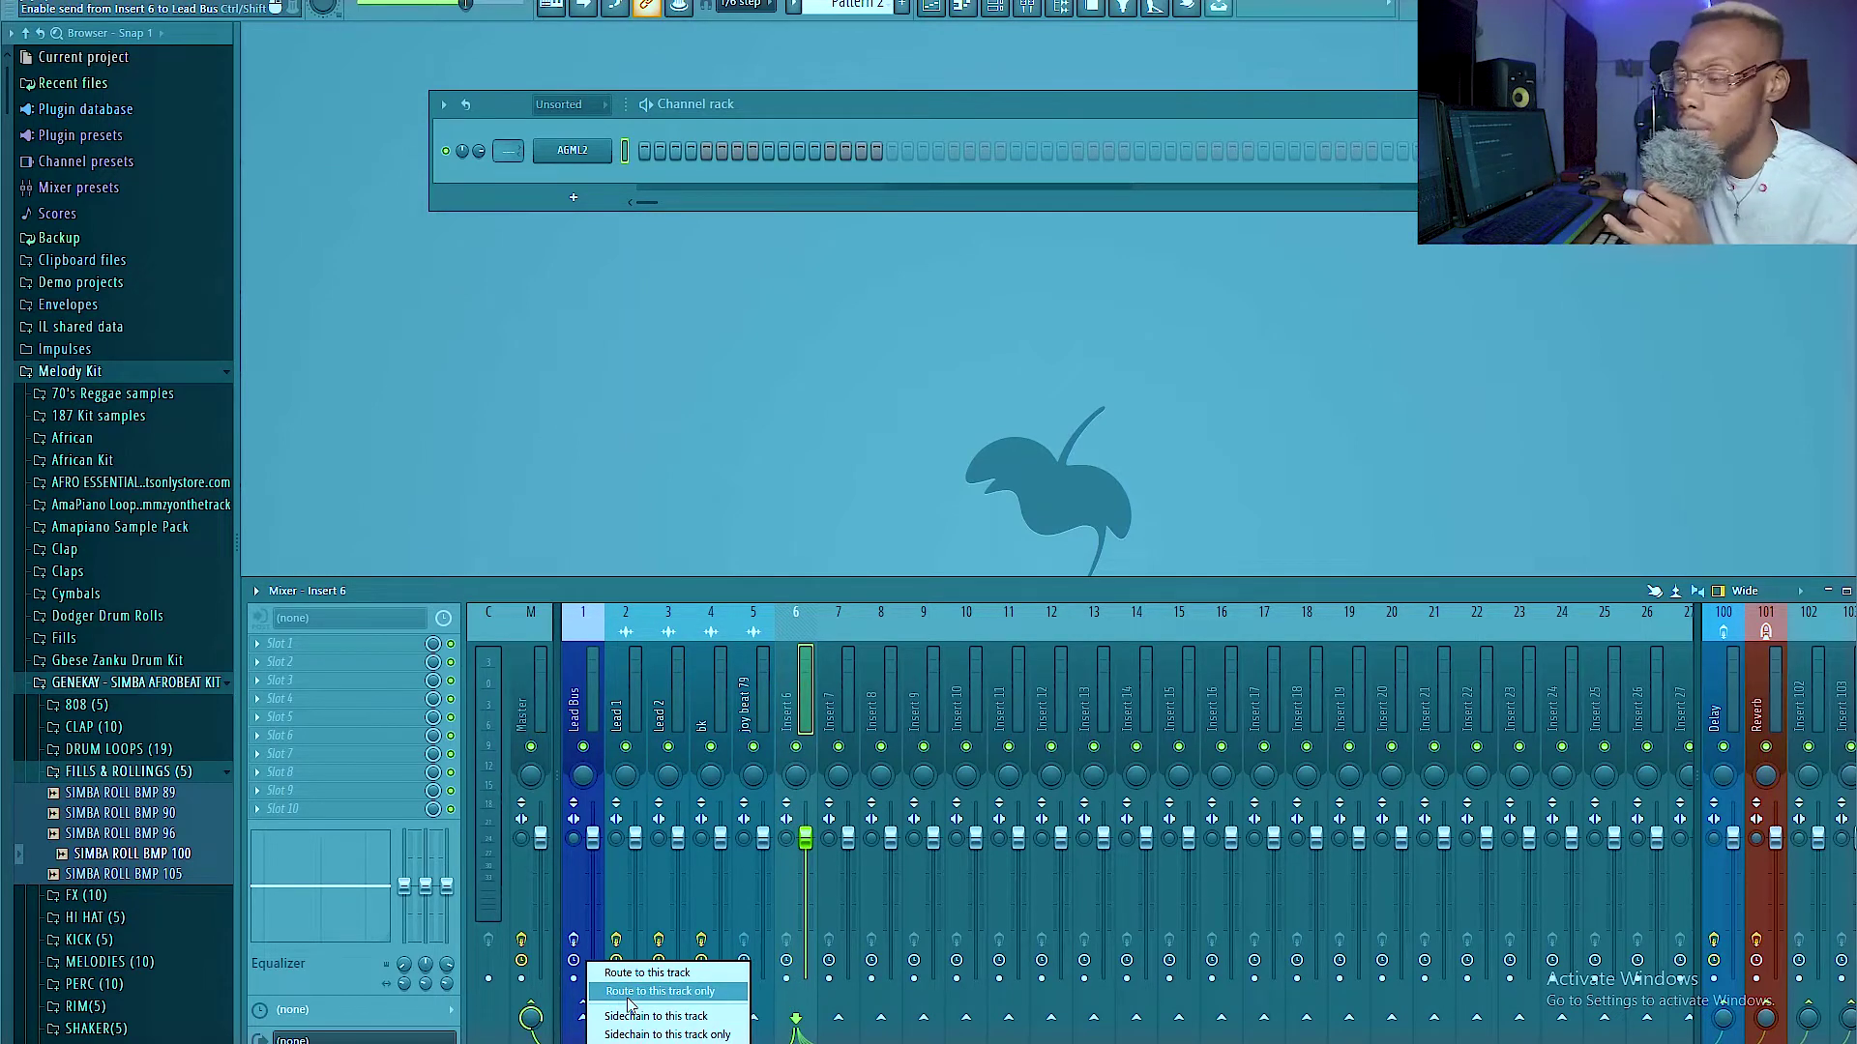
pyautogui.click(630, 991)
pyautogui.click(635, 682)
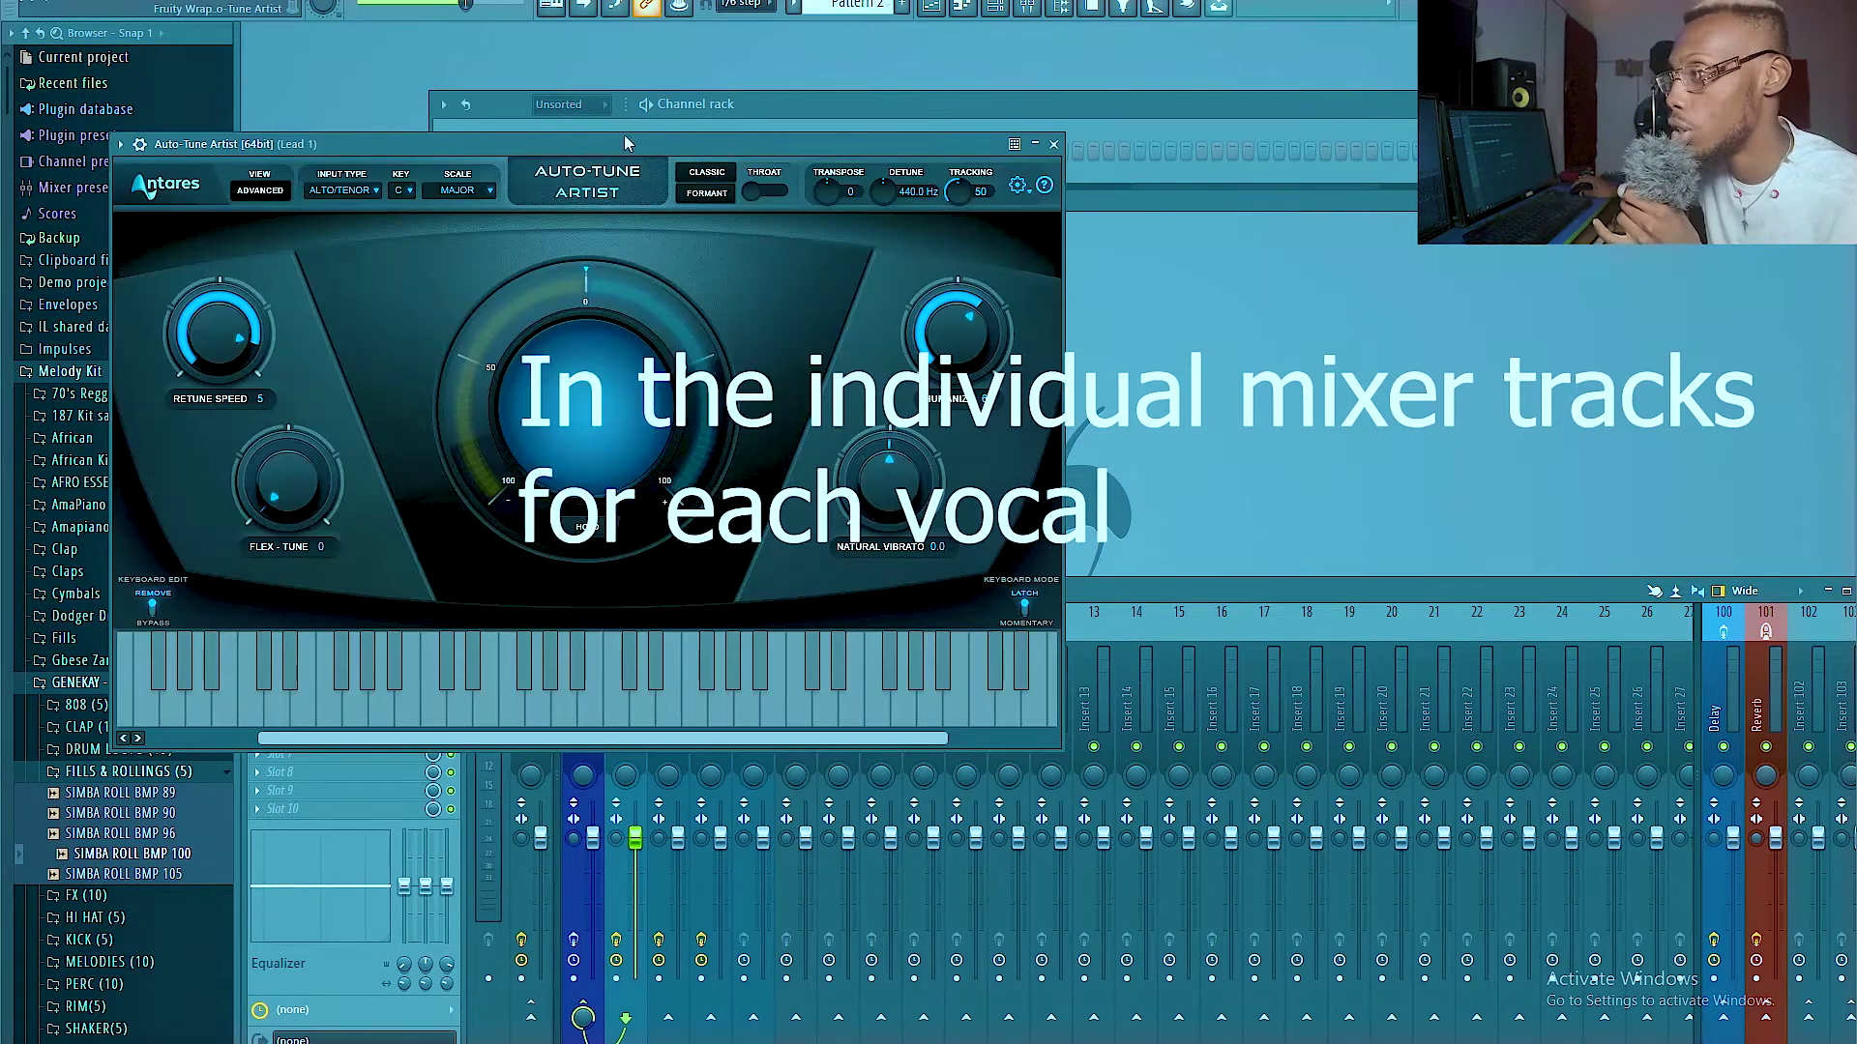
pyautogui.moveTo(568, 135); pyautogui.dragTo(752, 114)
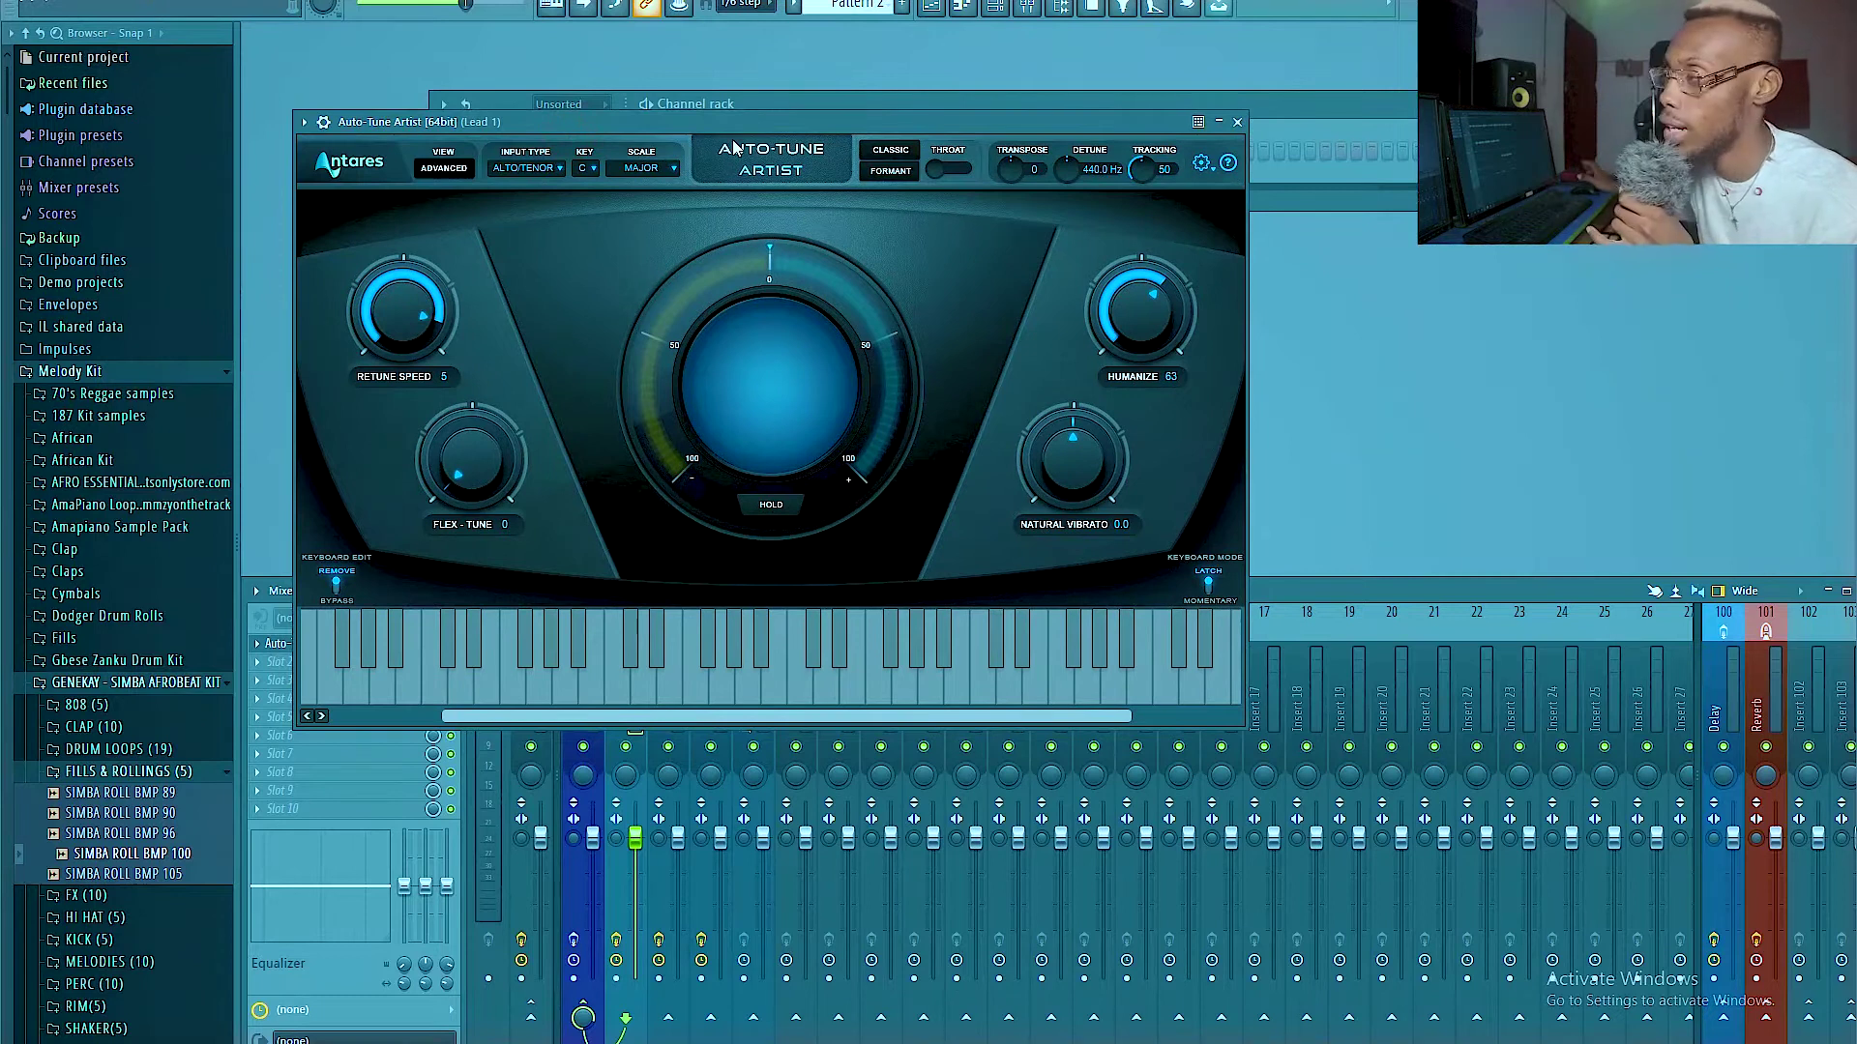
pyautogui.moveTo(658, 120); pyautogui.dragTo(691, 122)
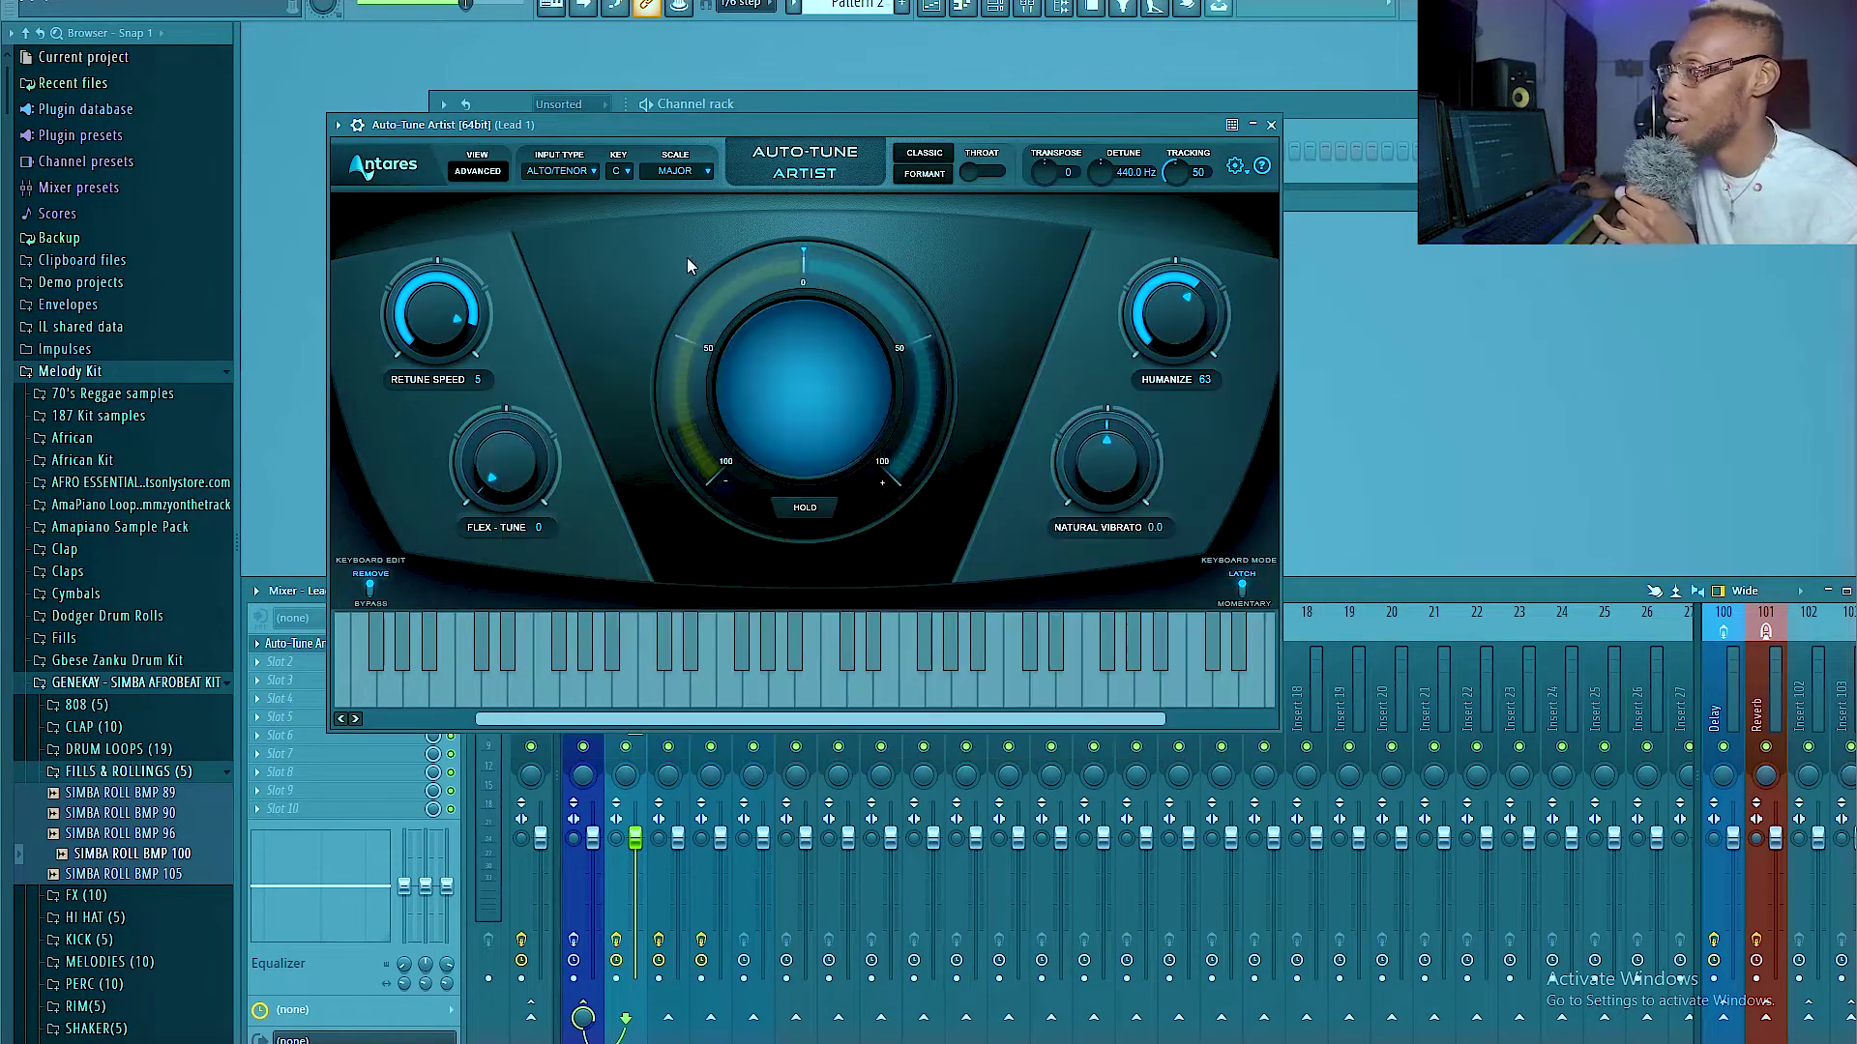
pyautogui.moveTo(724, 120); pyautogui.dragTo(744, 120)
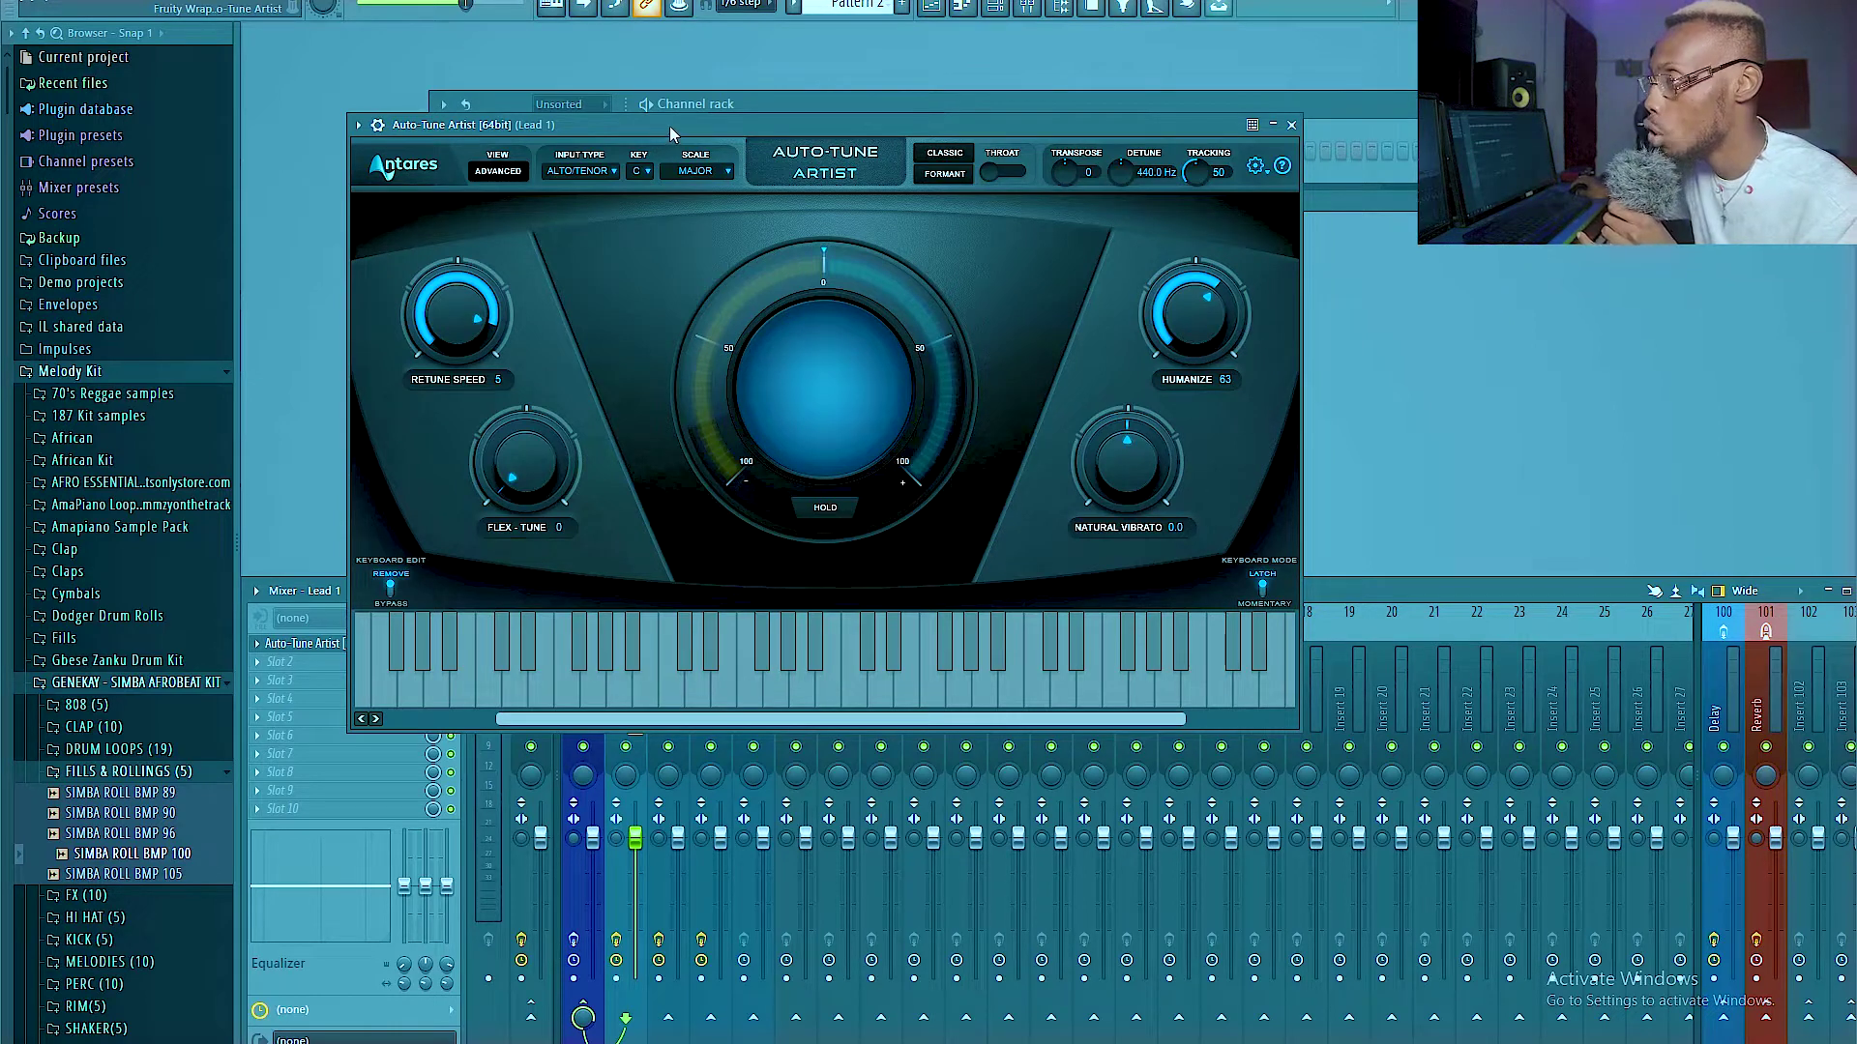
pyautogui.moveTo(656, 133); pyautogui.dragTo(680, 118)
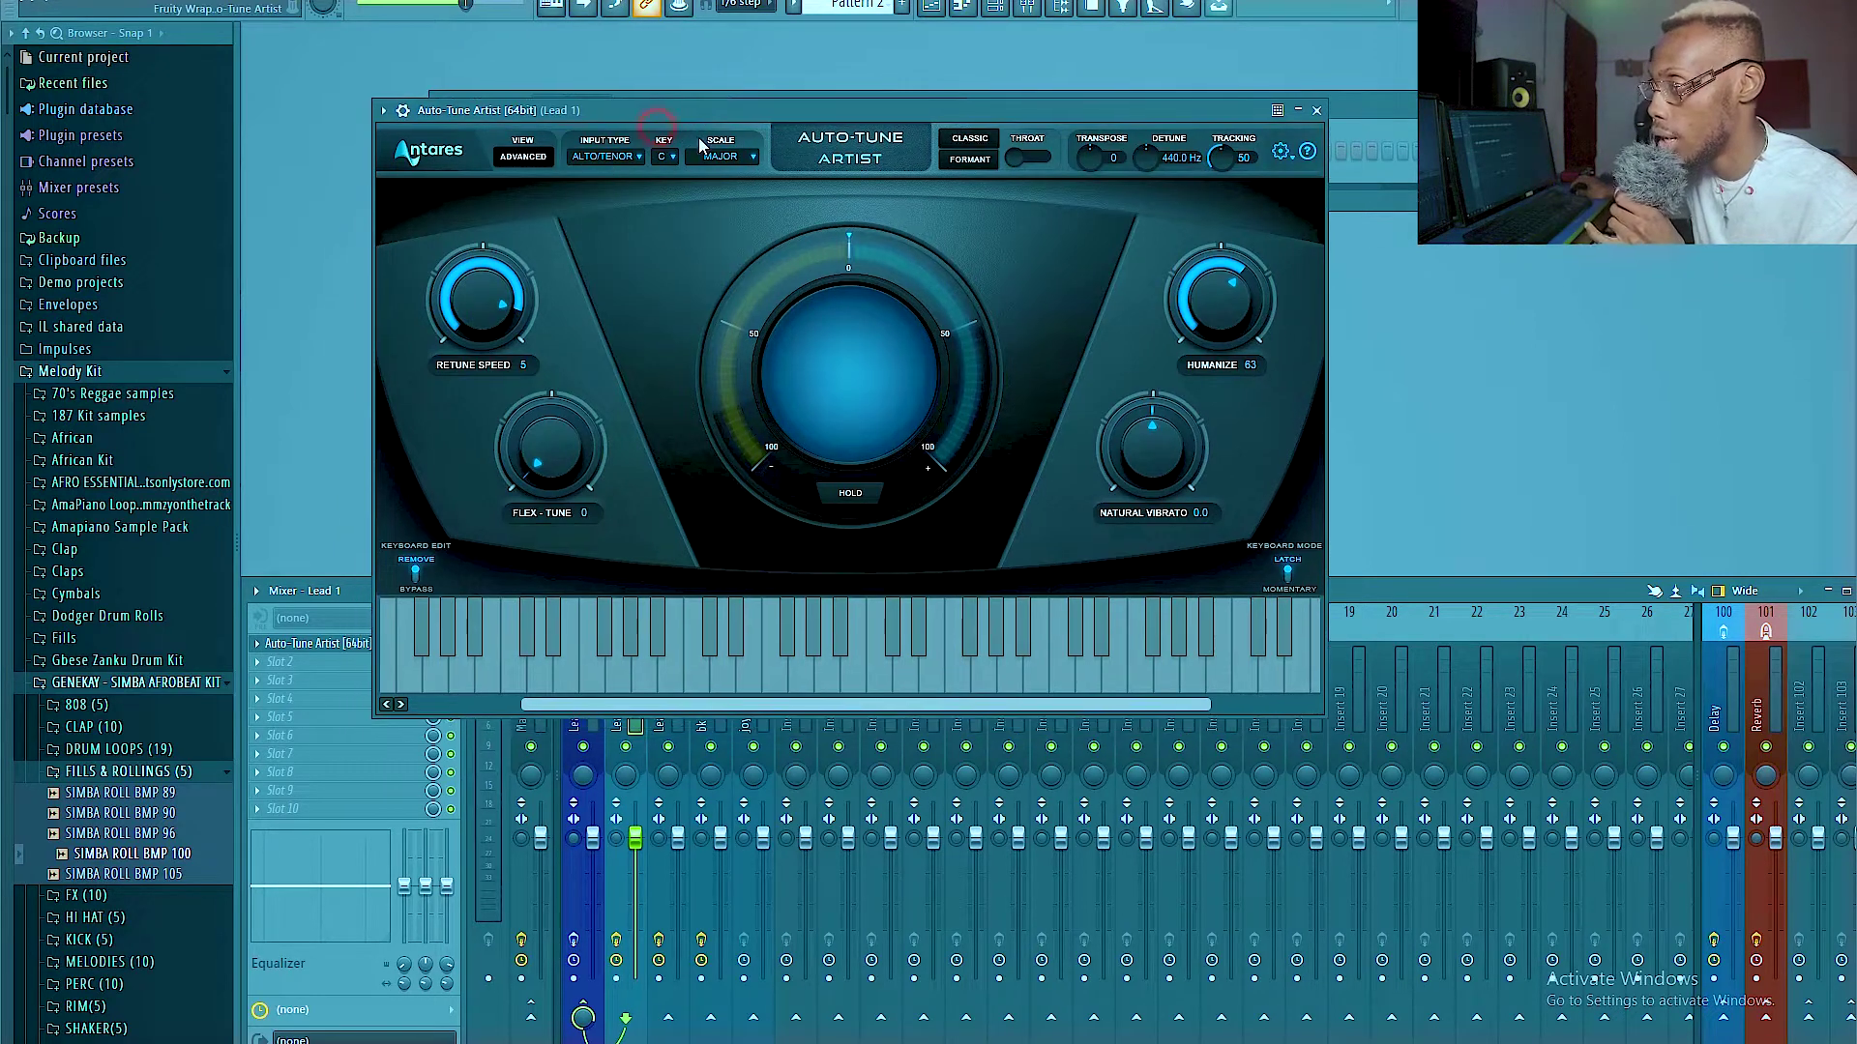
pyautogui.click(609, 159)
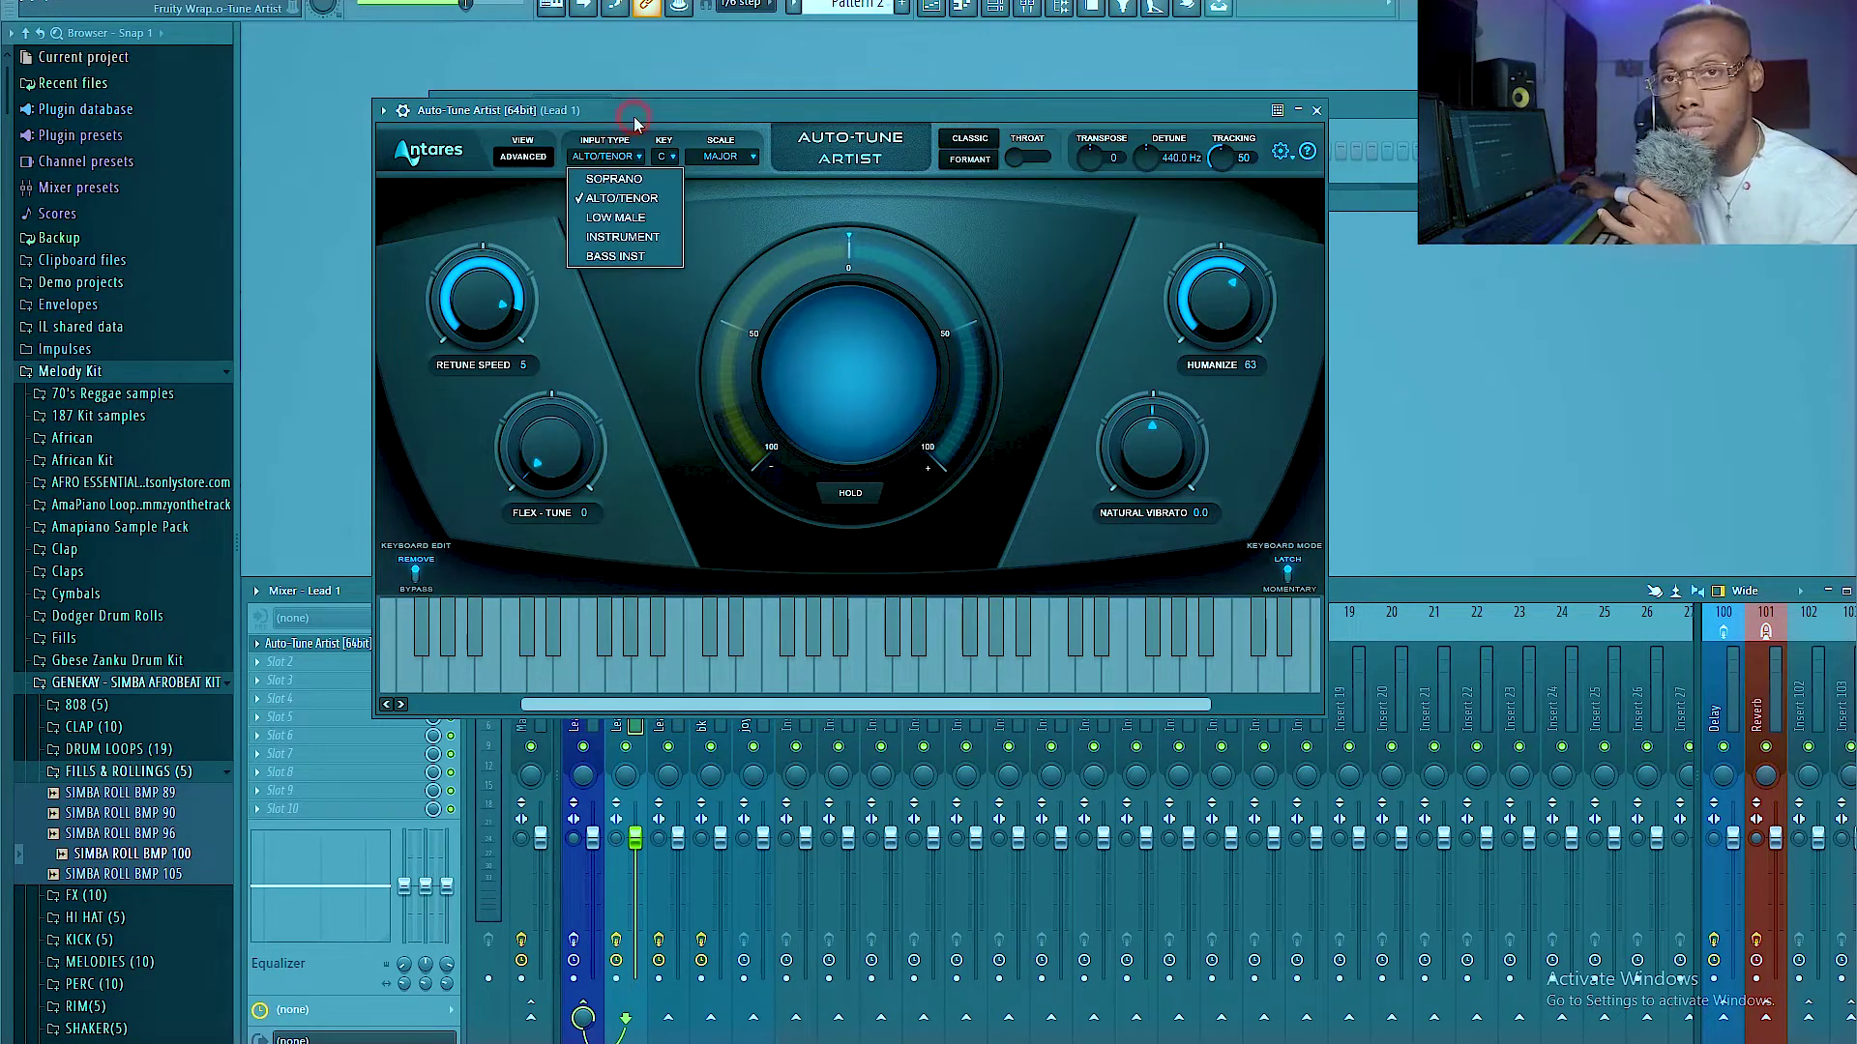
pyautogui.click(629, 197)
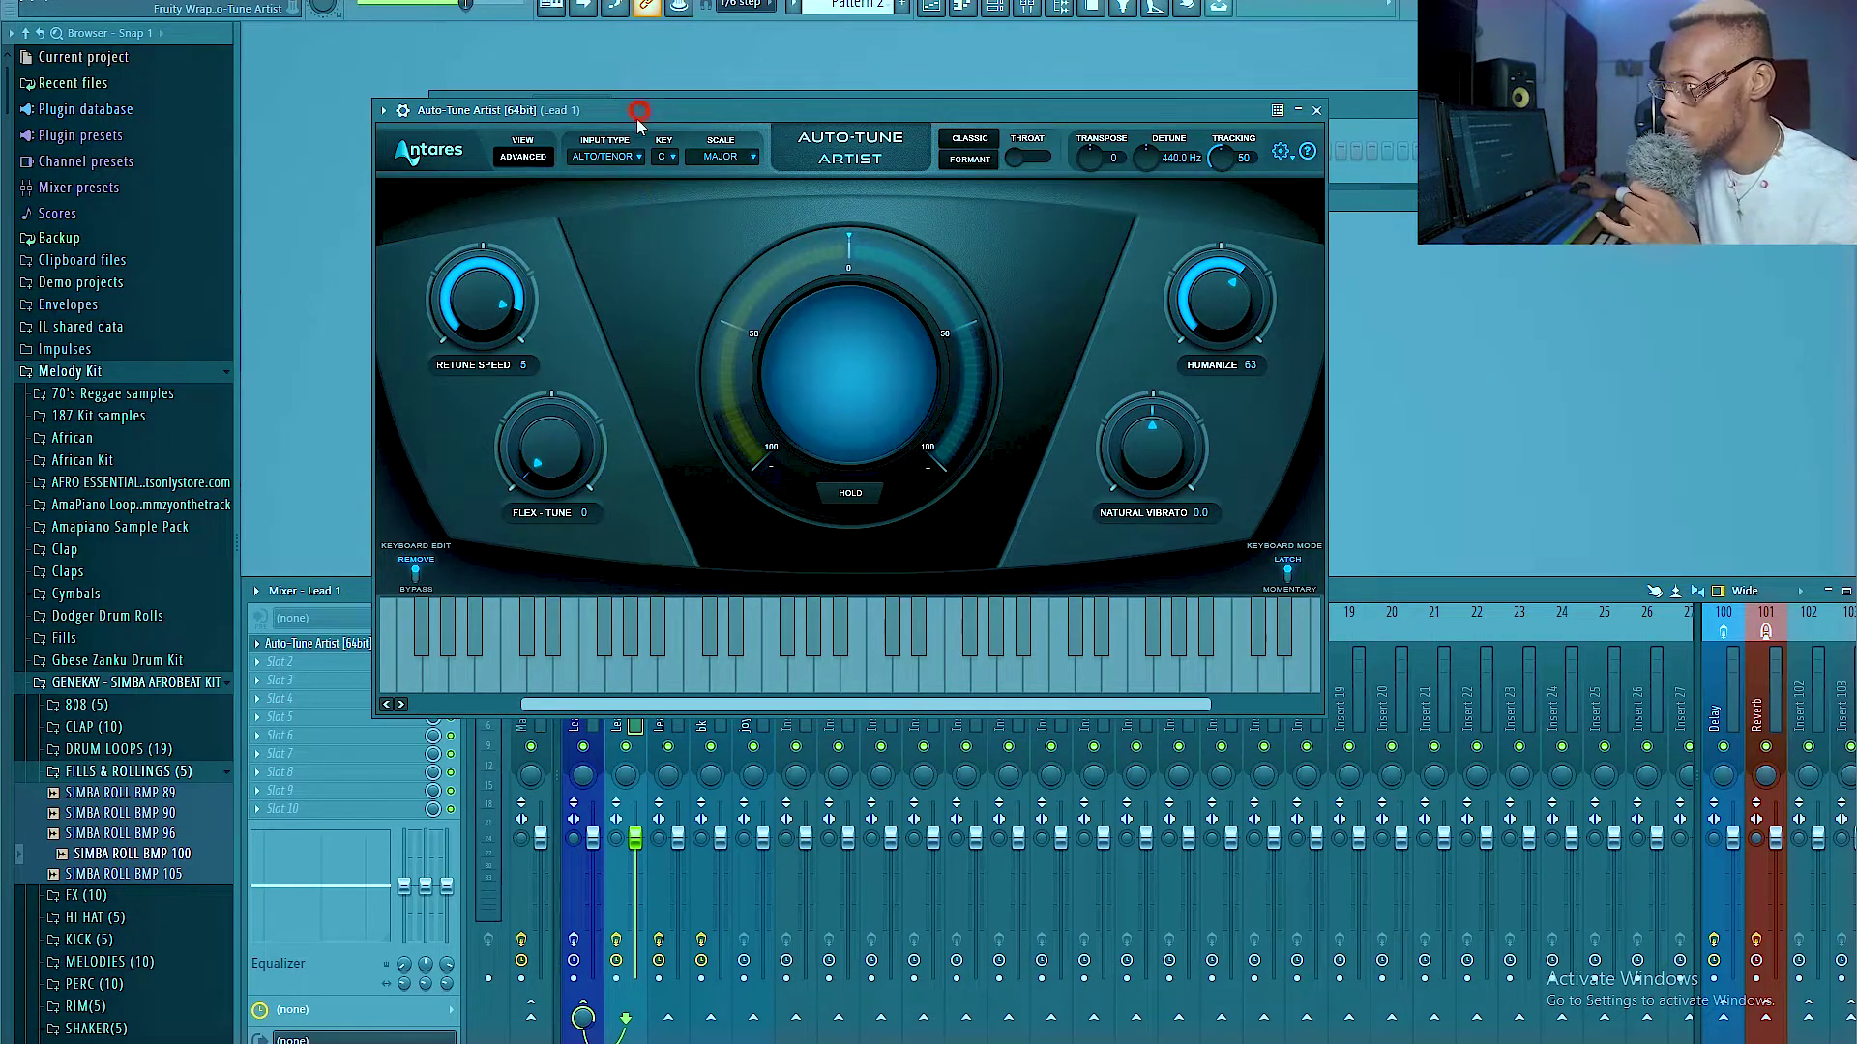
pyautogui.moveTo(640, 116); pyautogui.dragTo(634, 129)
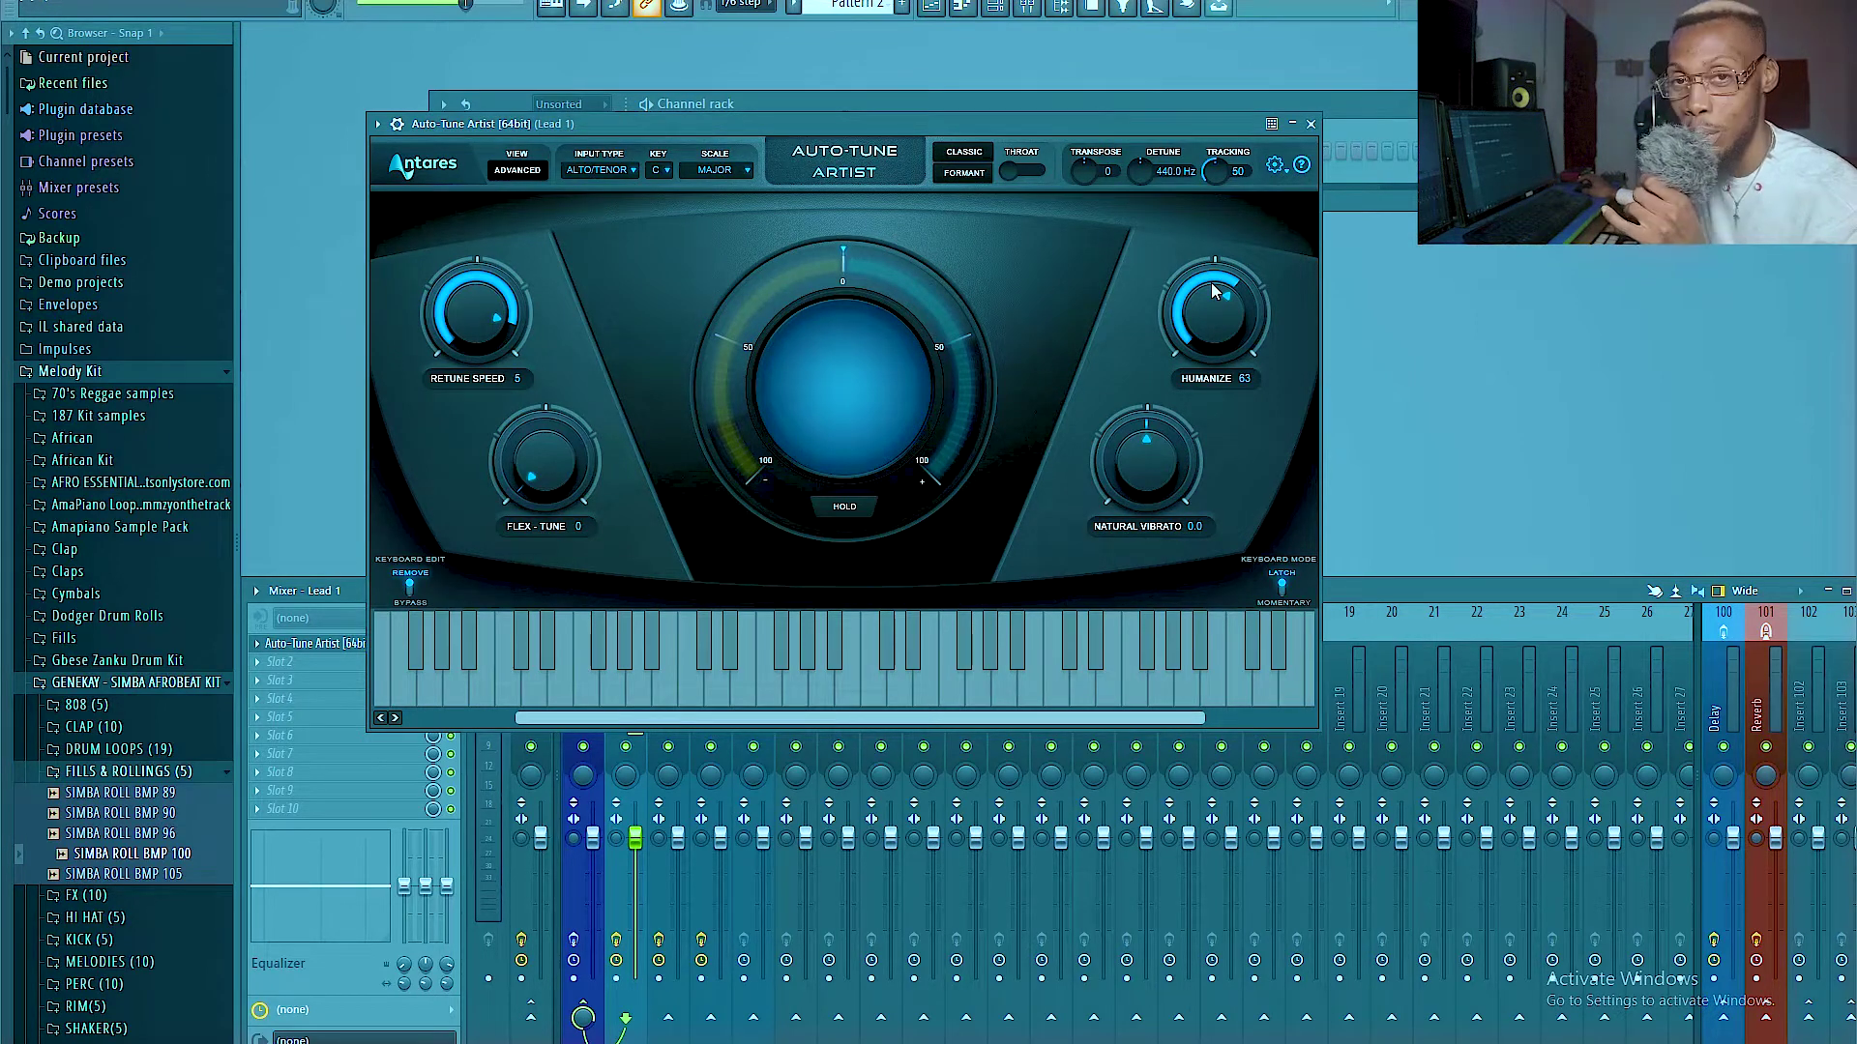
pyautogui.moveTo(1215, 291)
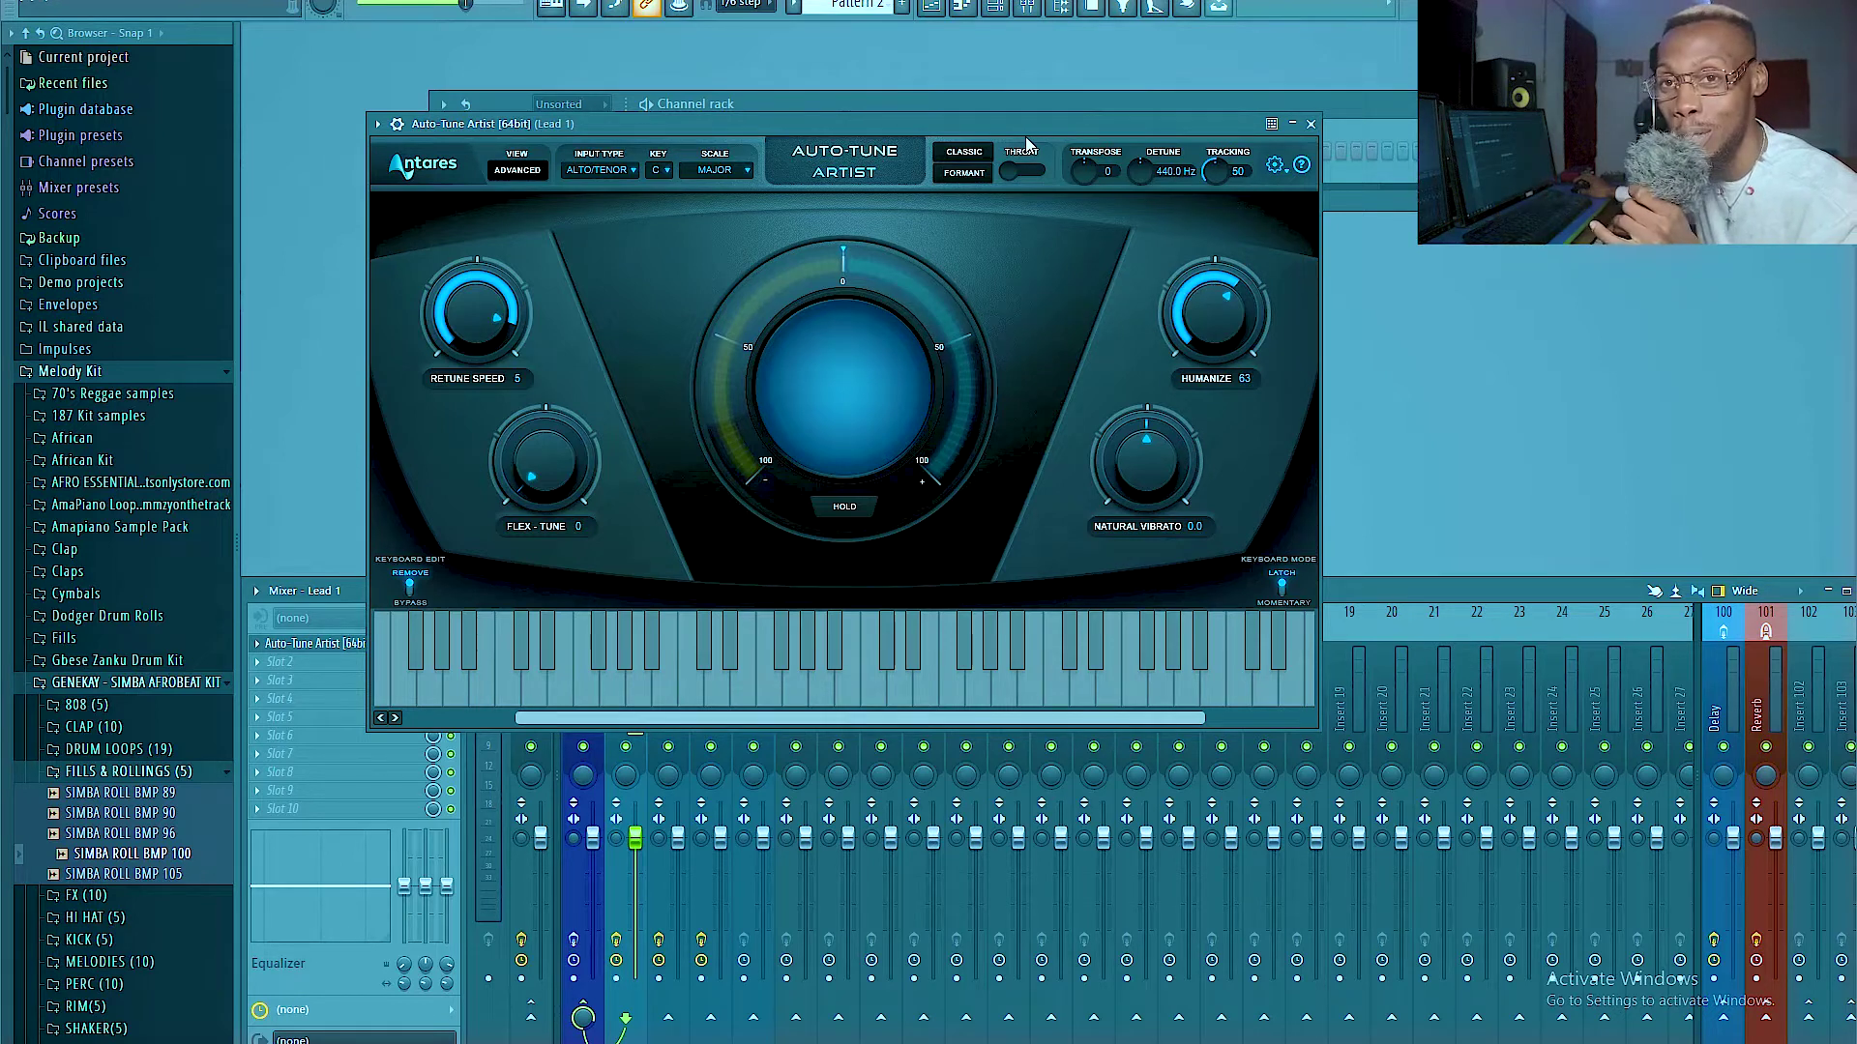
pyautogui.moveTo(1006, 123); pyautogui.dragTo(1032, 112)
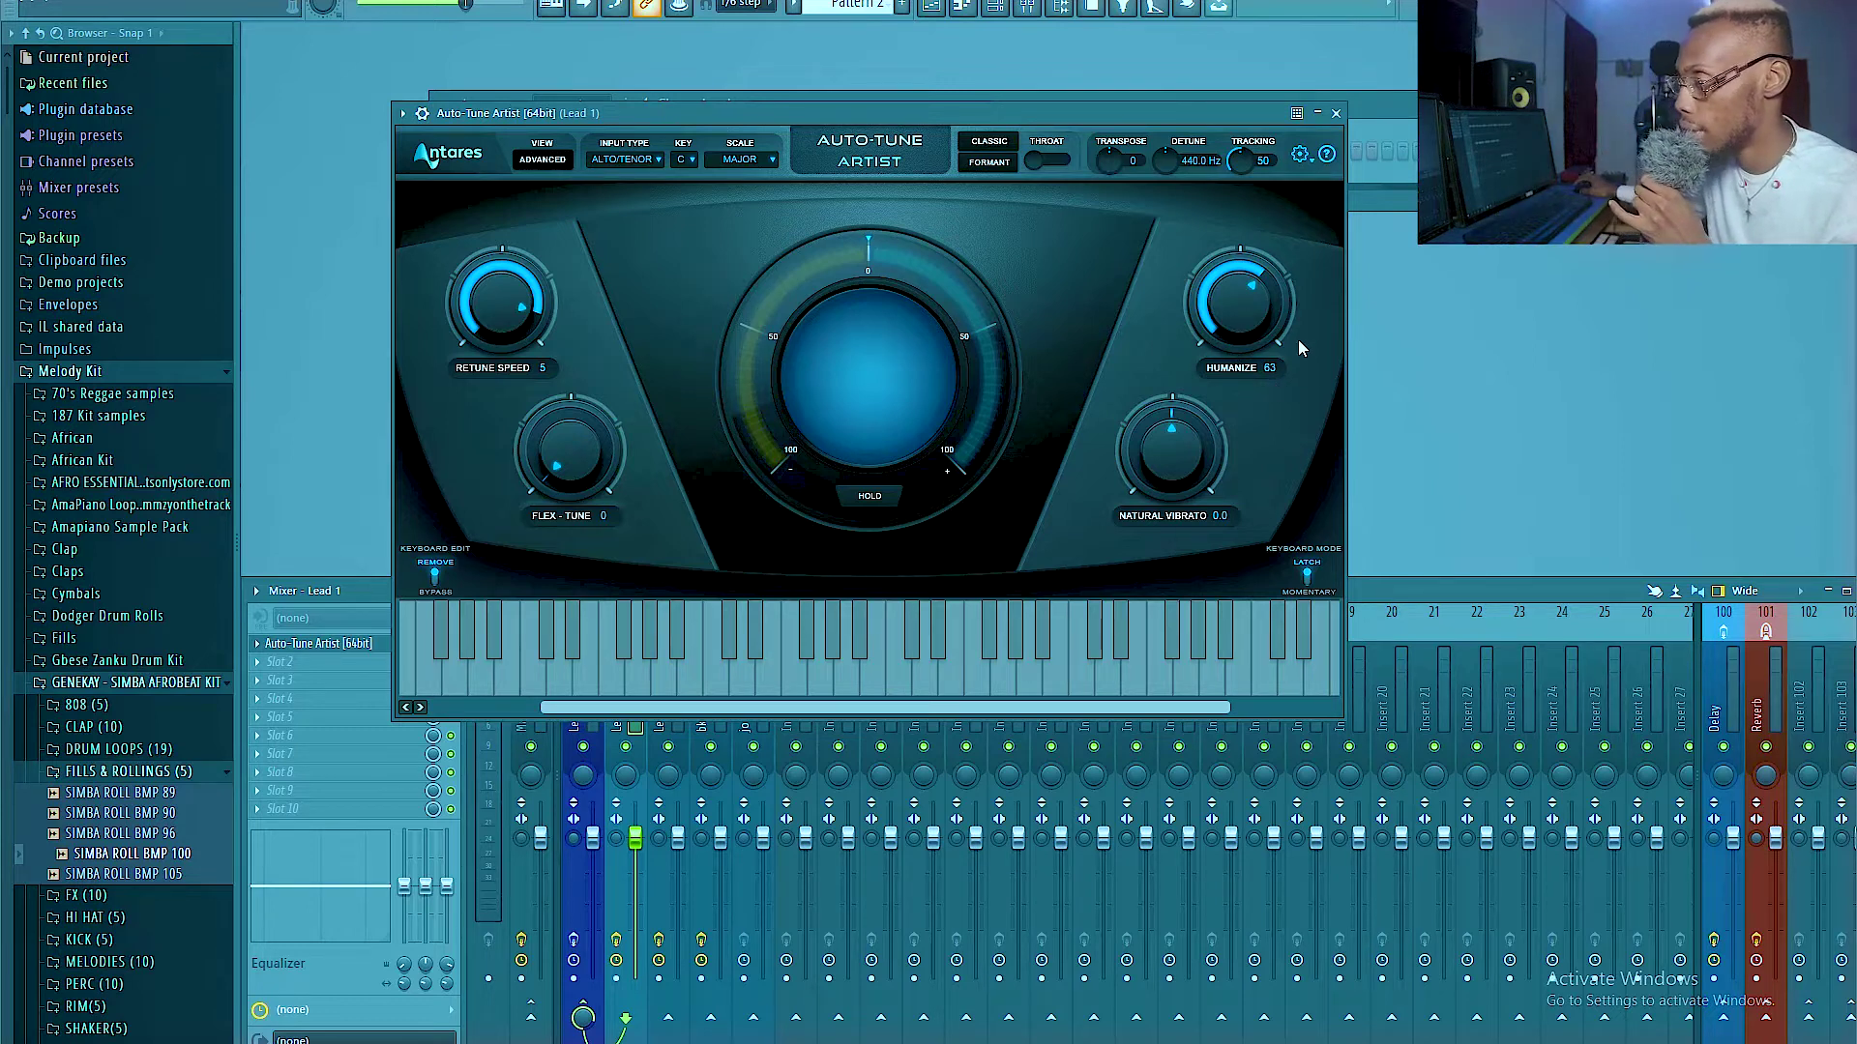
# - Close Auto-Tune, step through Lead 2 and bk, then open the Lead Bus CLA-76
pyautogui.press('Escape')
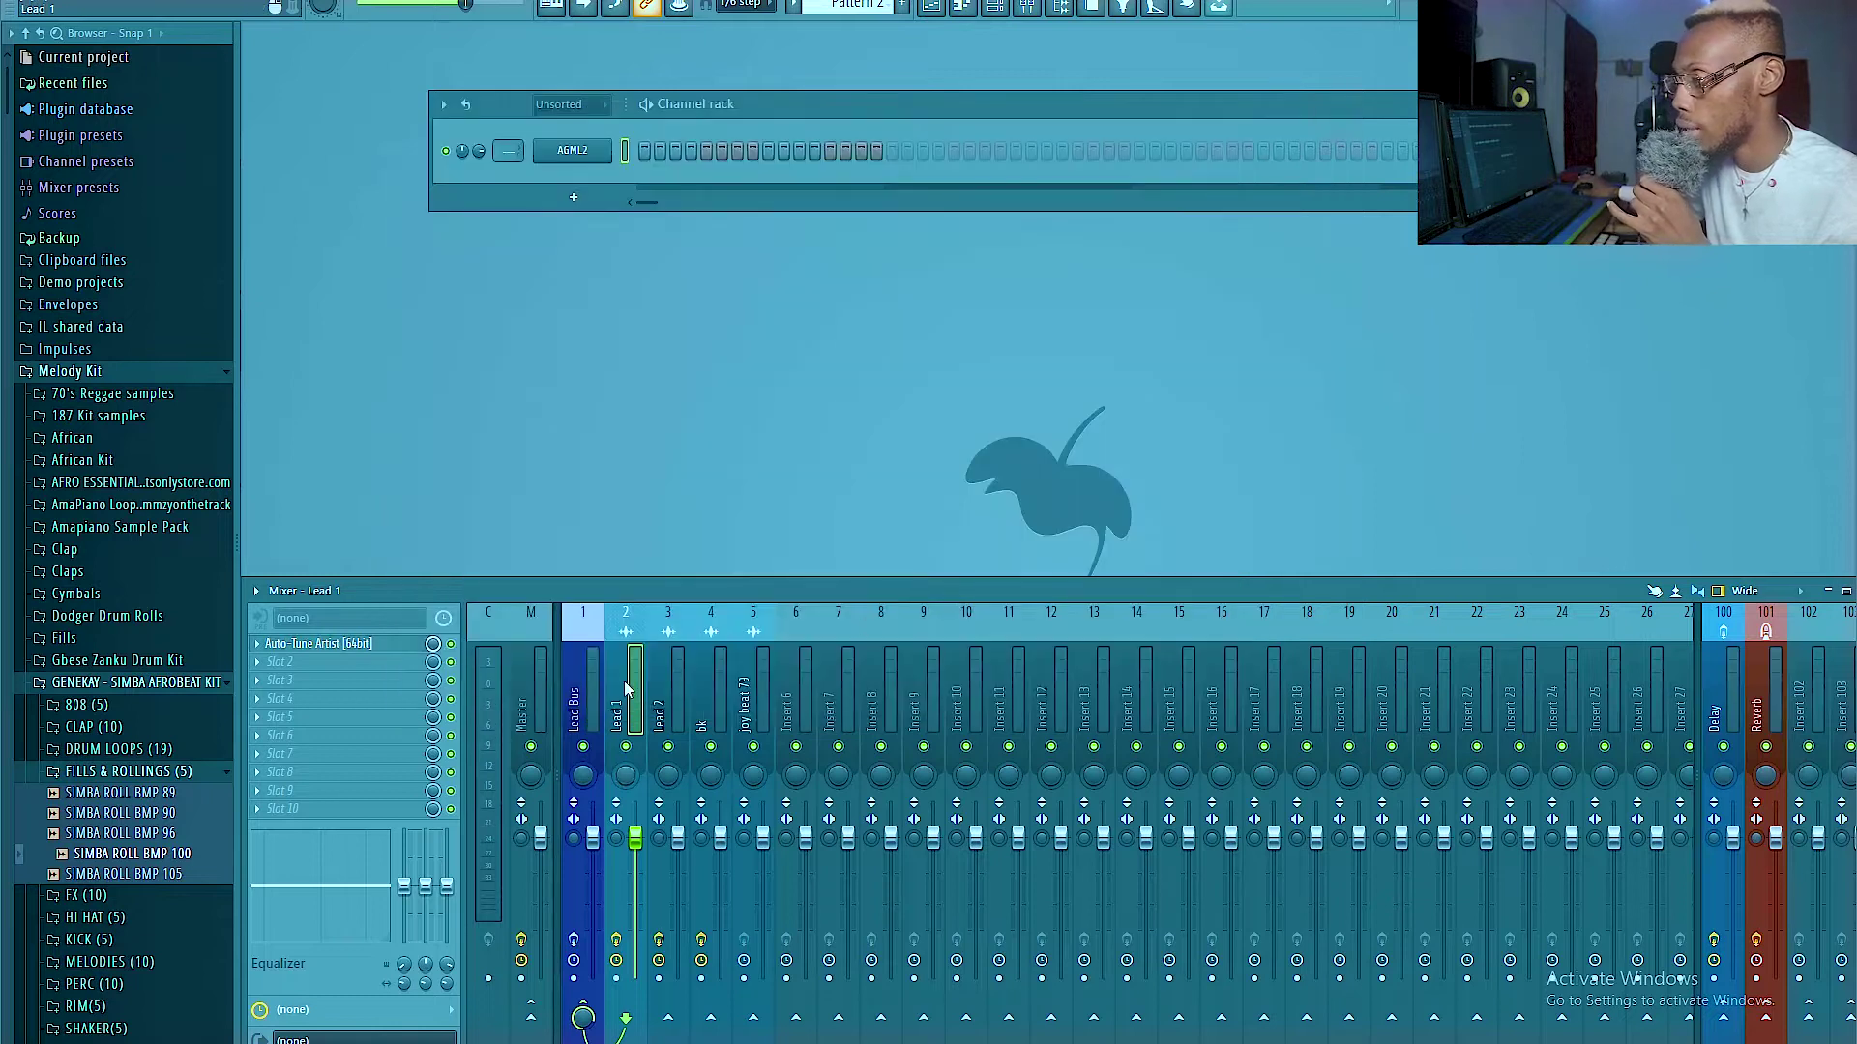
pyautogui.click(674, 693)
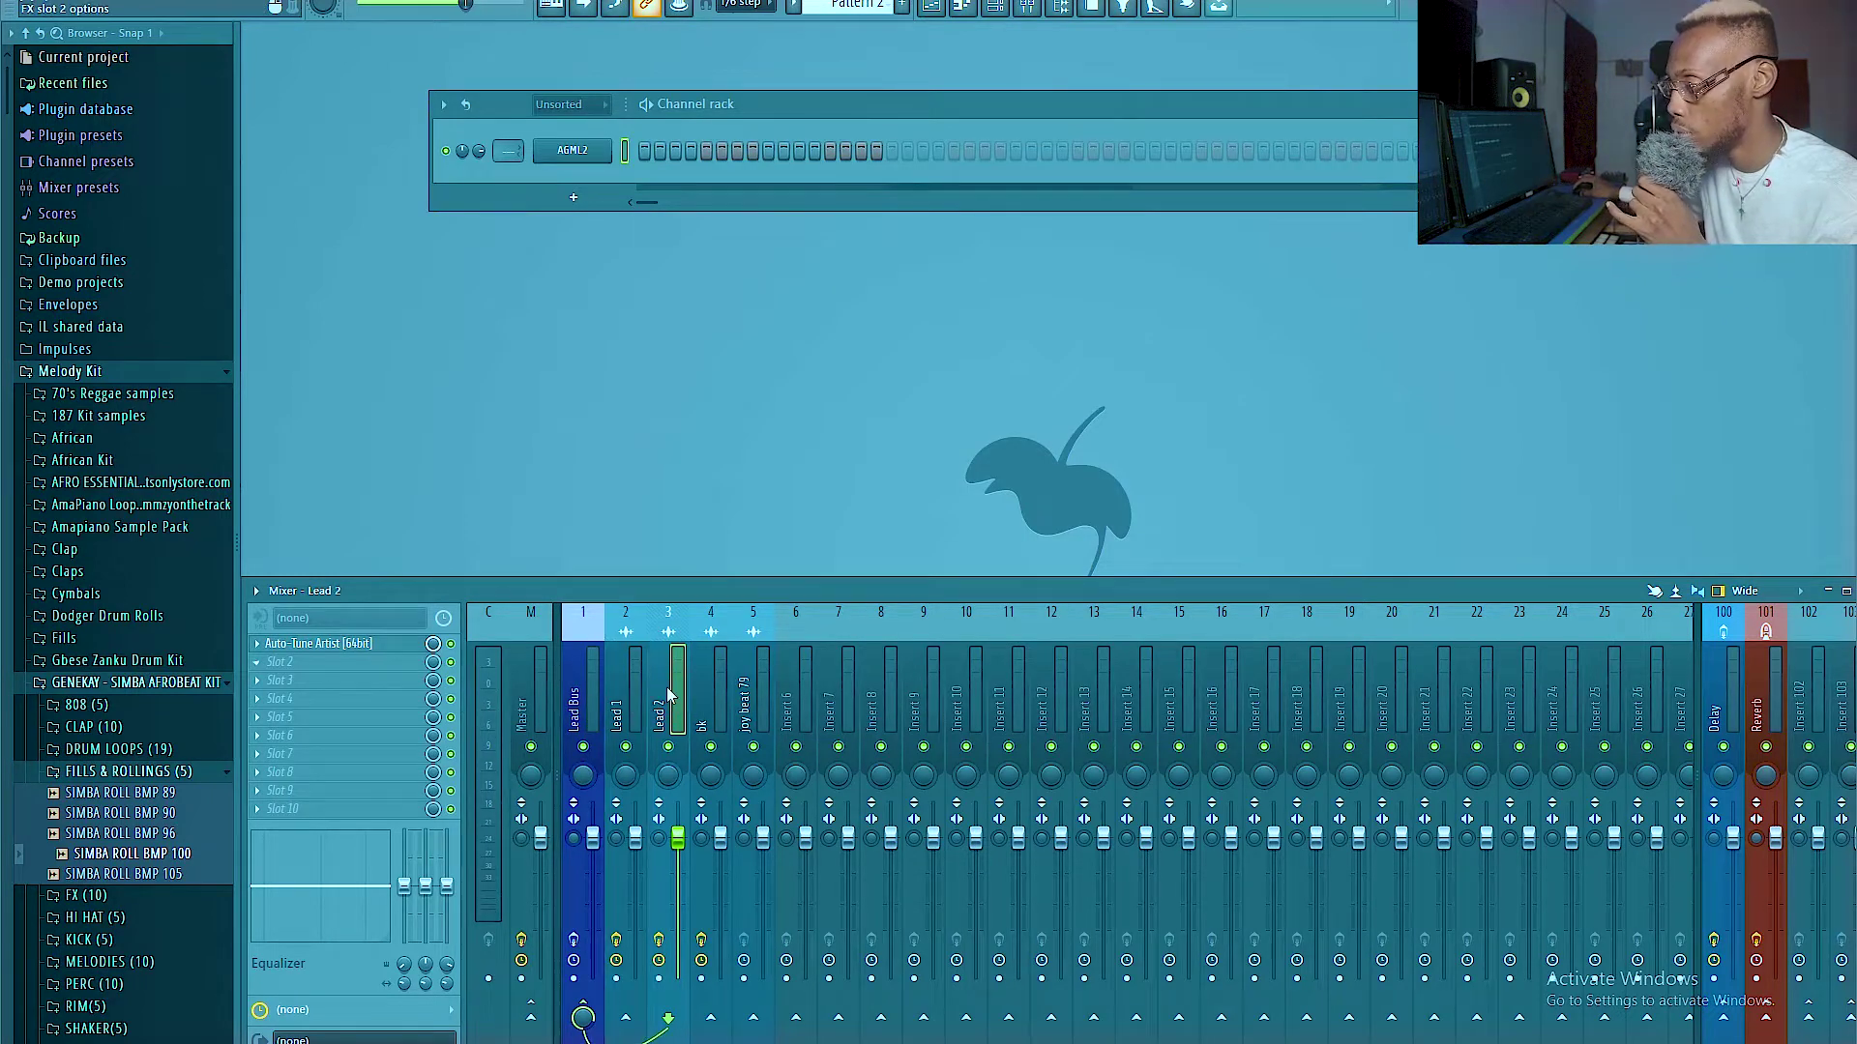
pyautogui.click(713, 692)
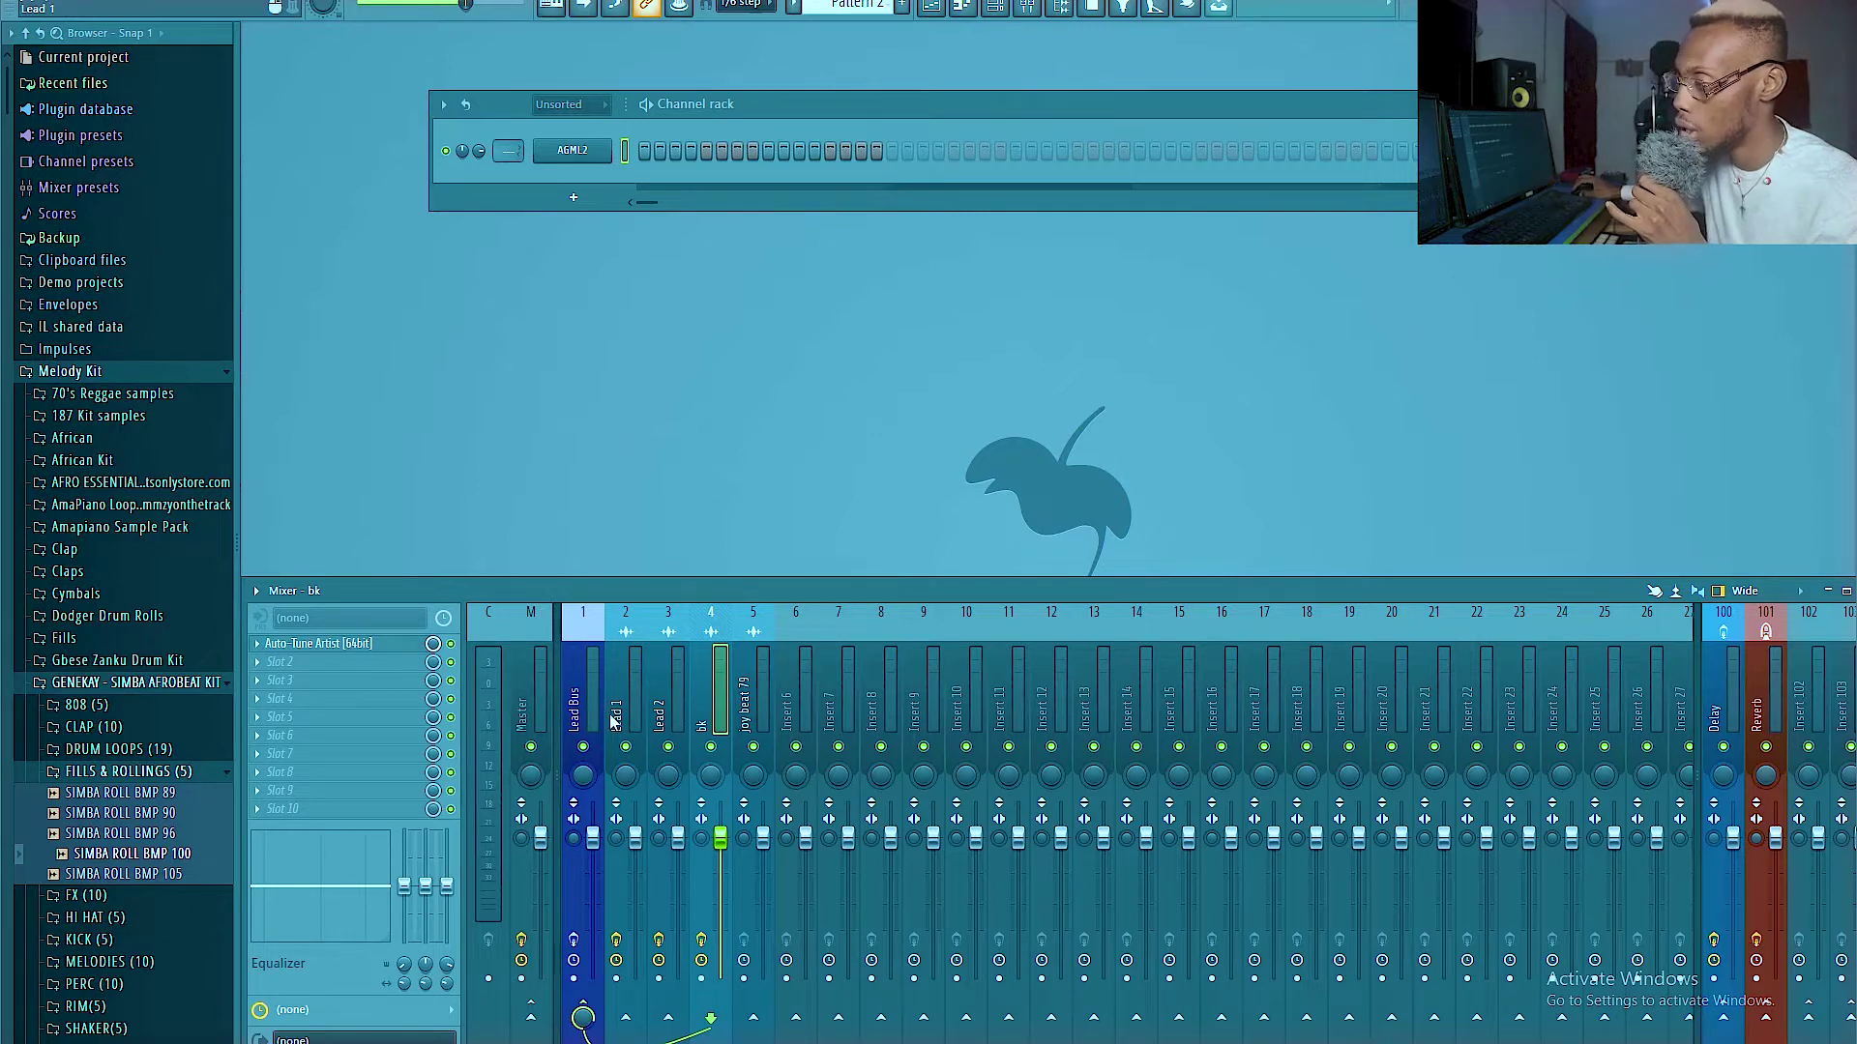
pyautogui.click(595, 688)
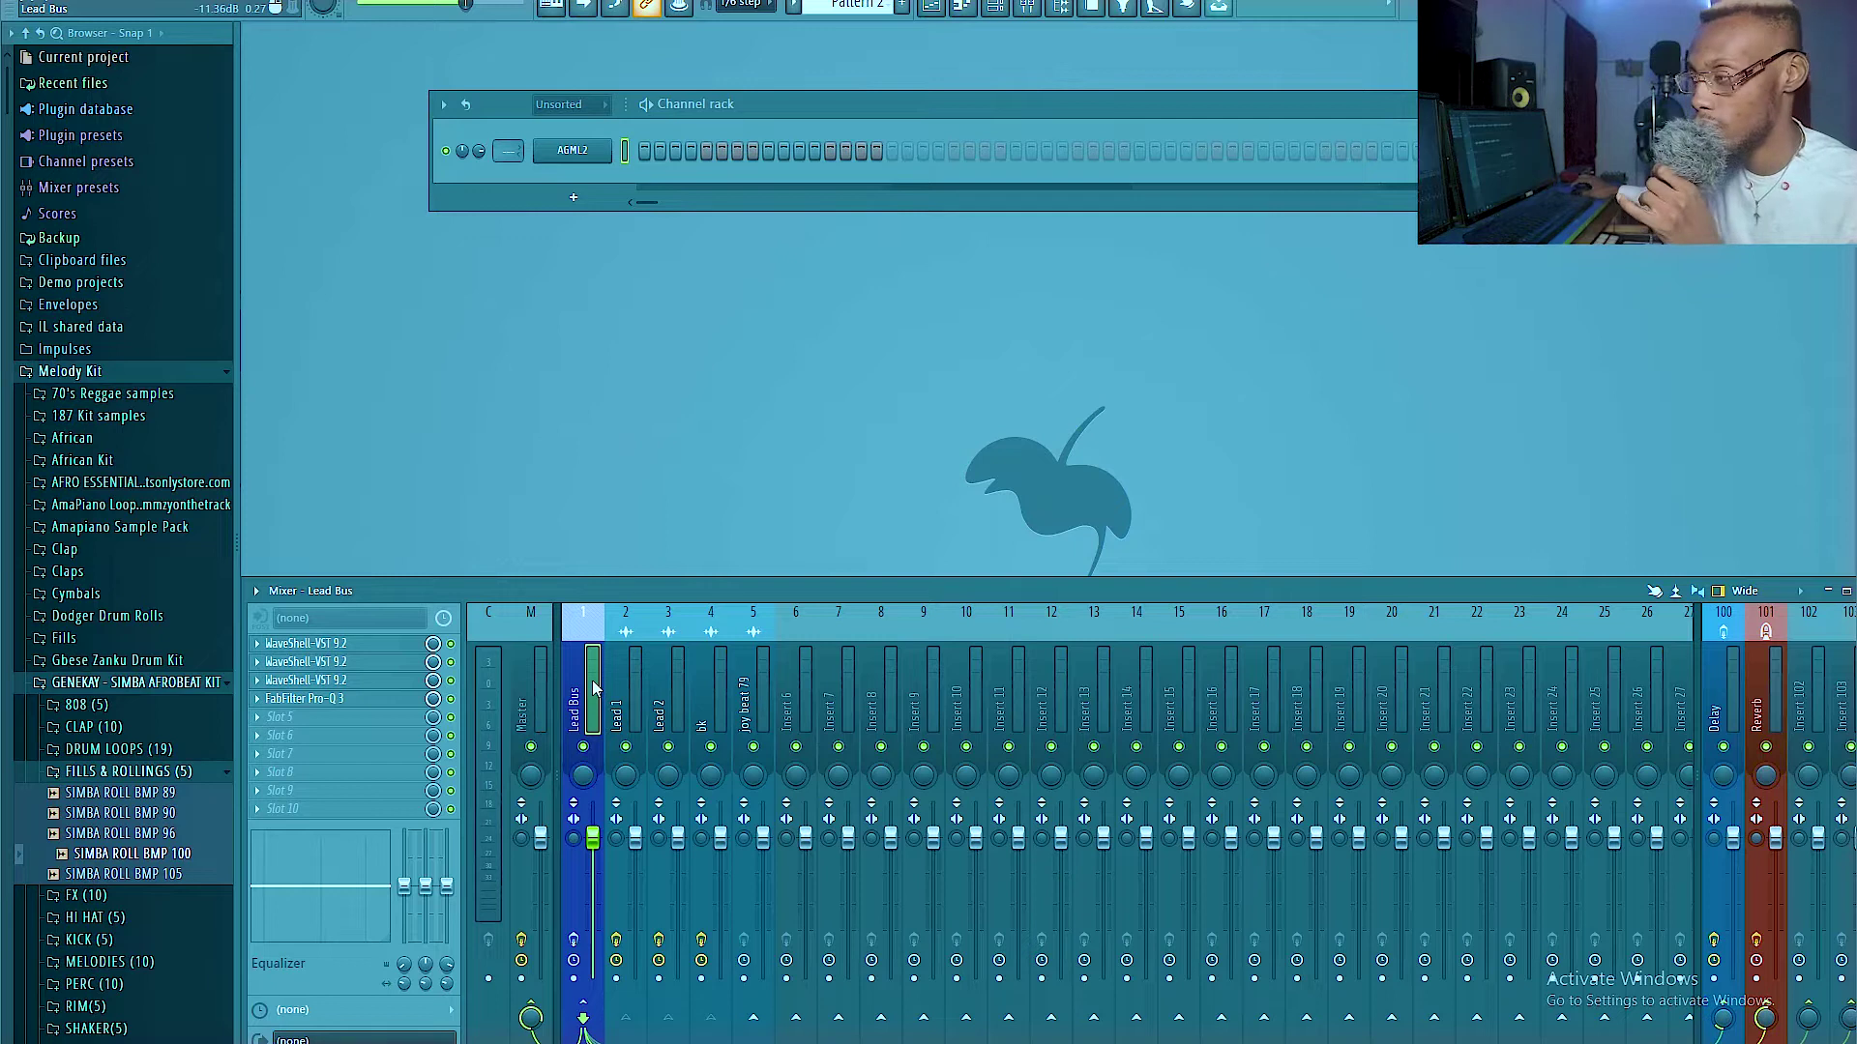
pyautogui.click(396, 655)
# - Position the CLA-76 compressor window centrally for review, then close it
pyautogui.moveTo(416, 145); pyautogui.dragTo(672, 254)
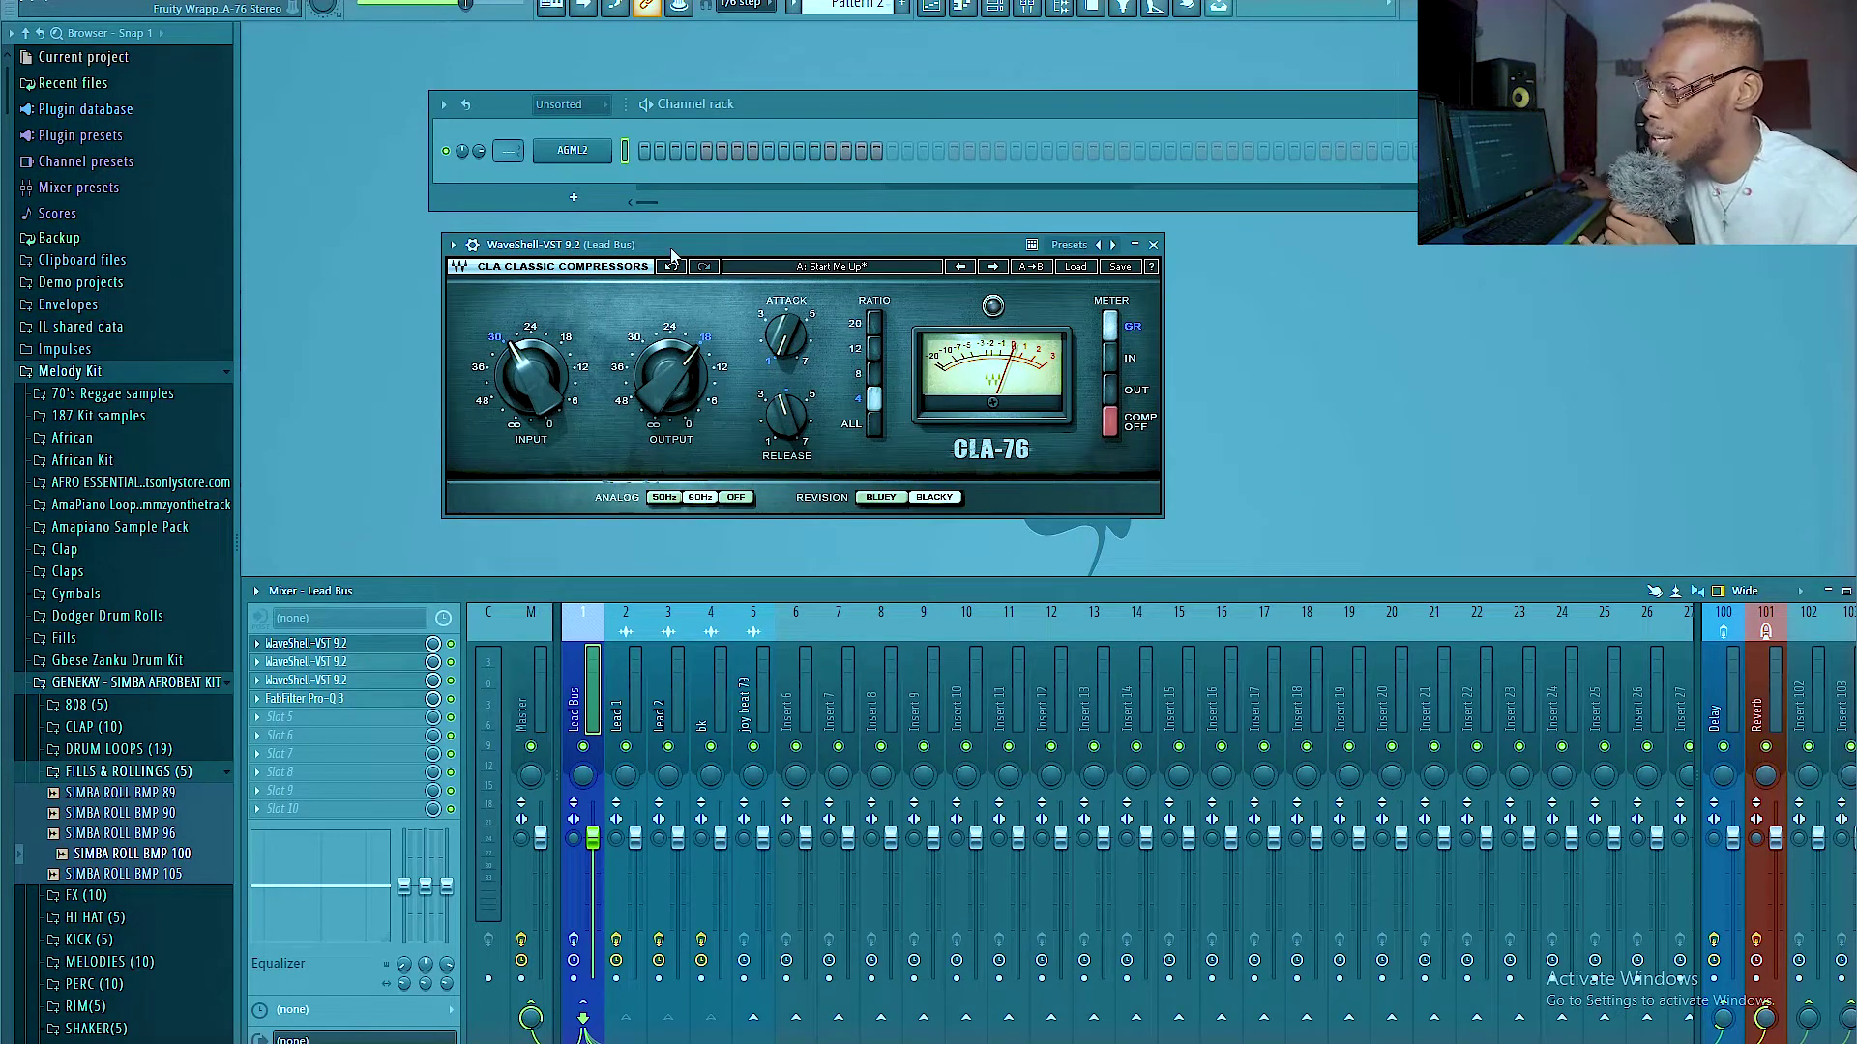
pyautogui.moveTo(749, 250); pyautogui.dragTo(734, 276)
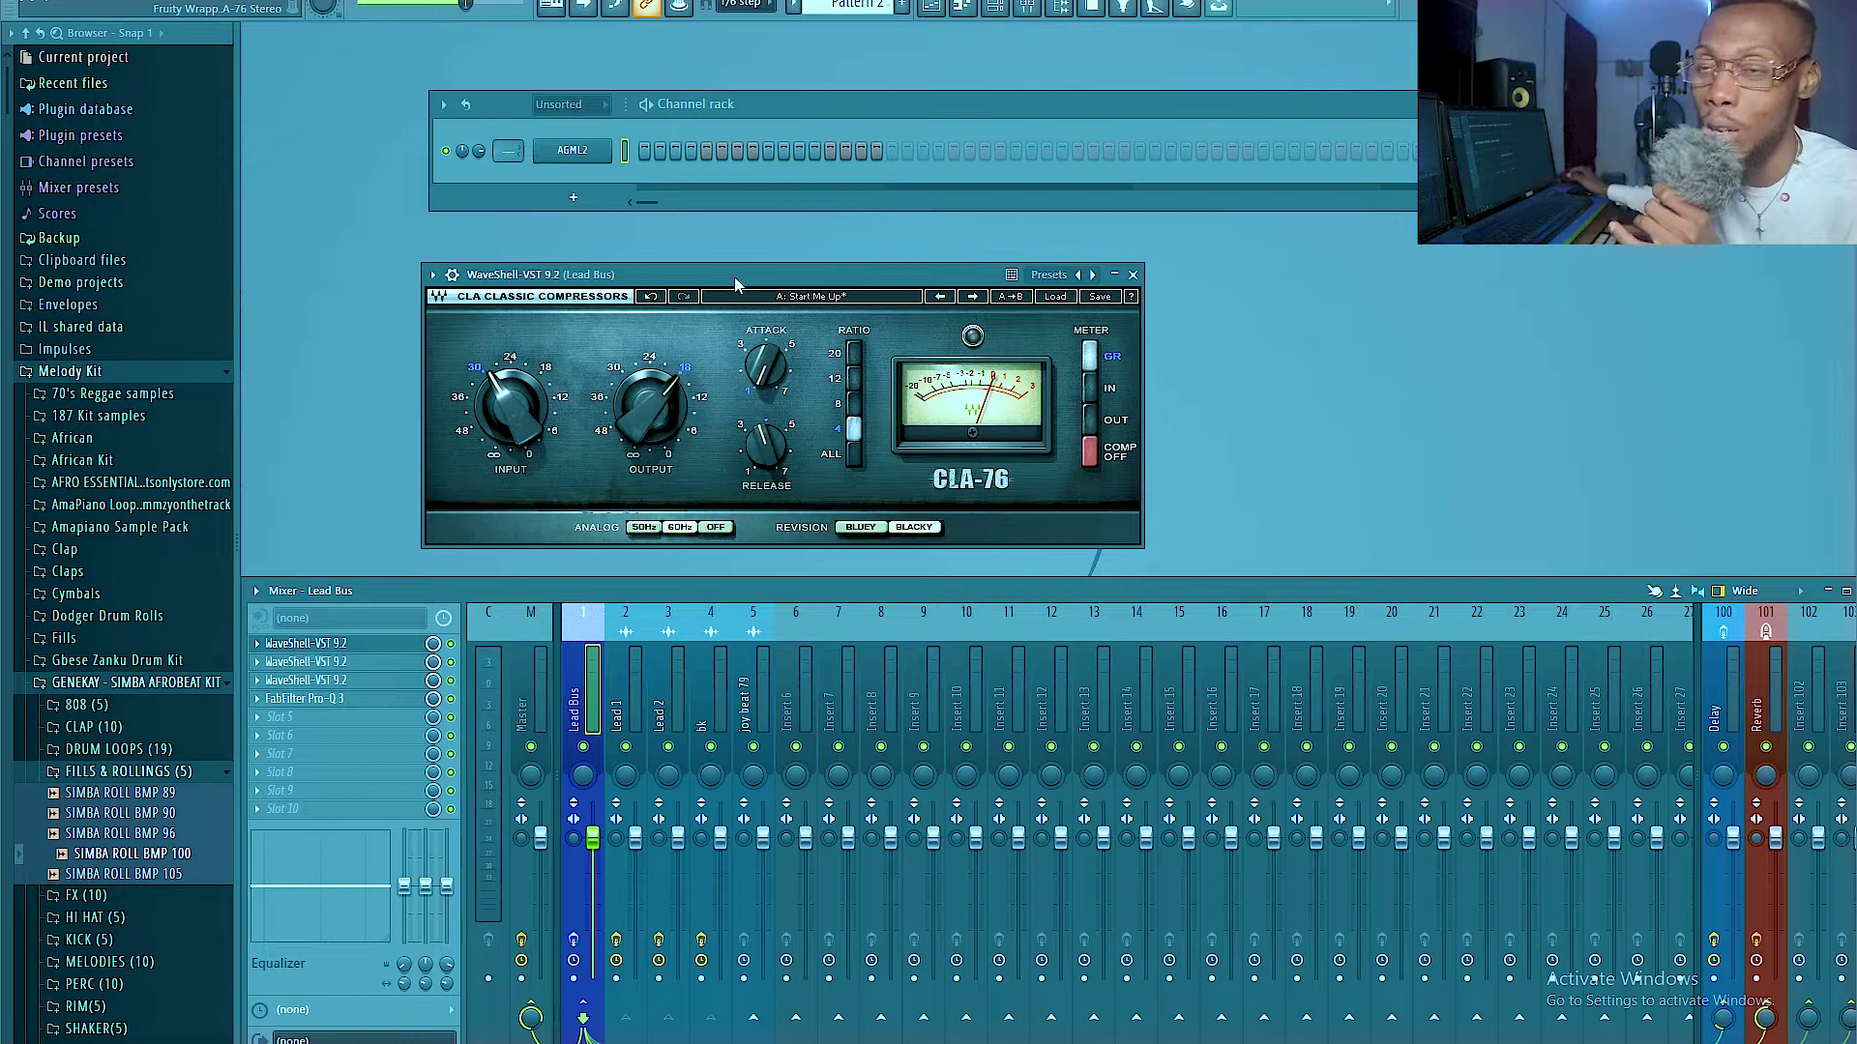
pyautogui.moveTo(734, 277); pyautogui.dragTo(742, 275)
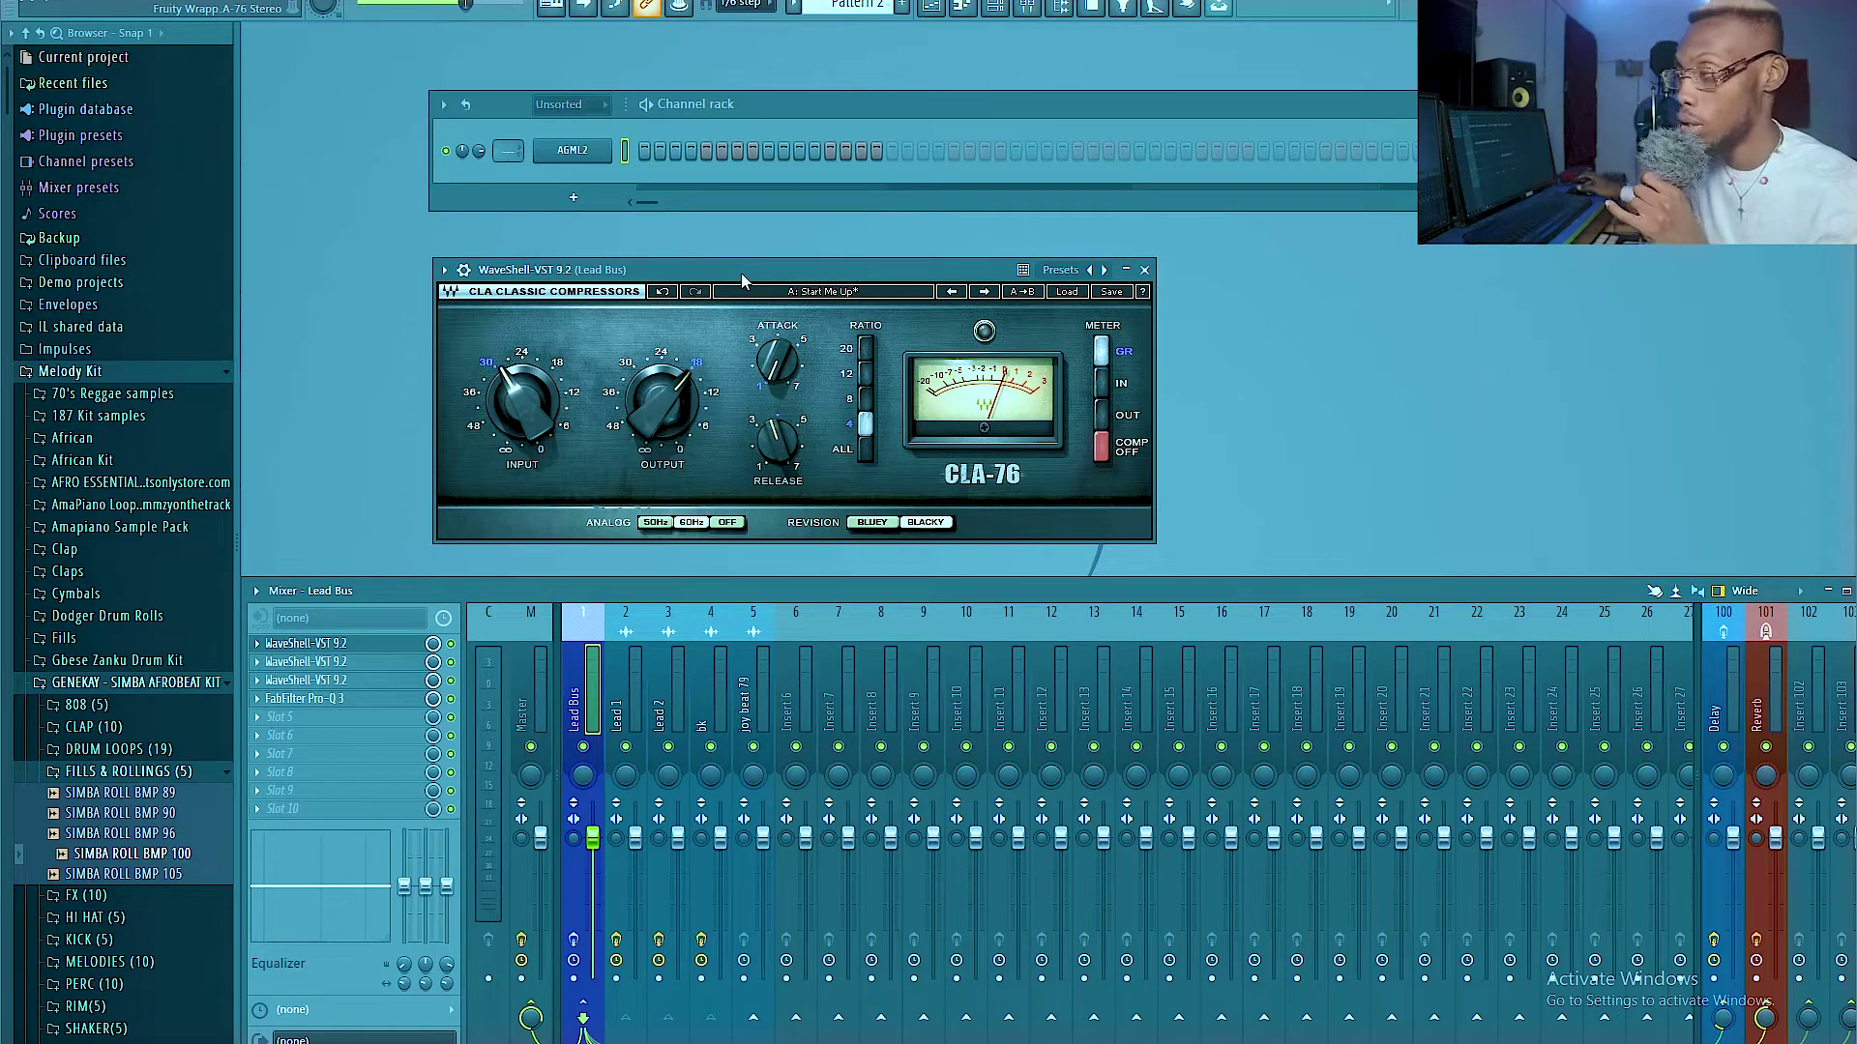
pyautogui.moveTo(742, 280); pyautogui.dragTo(737, 271)
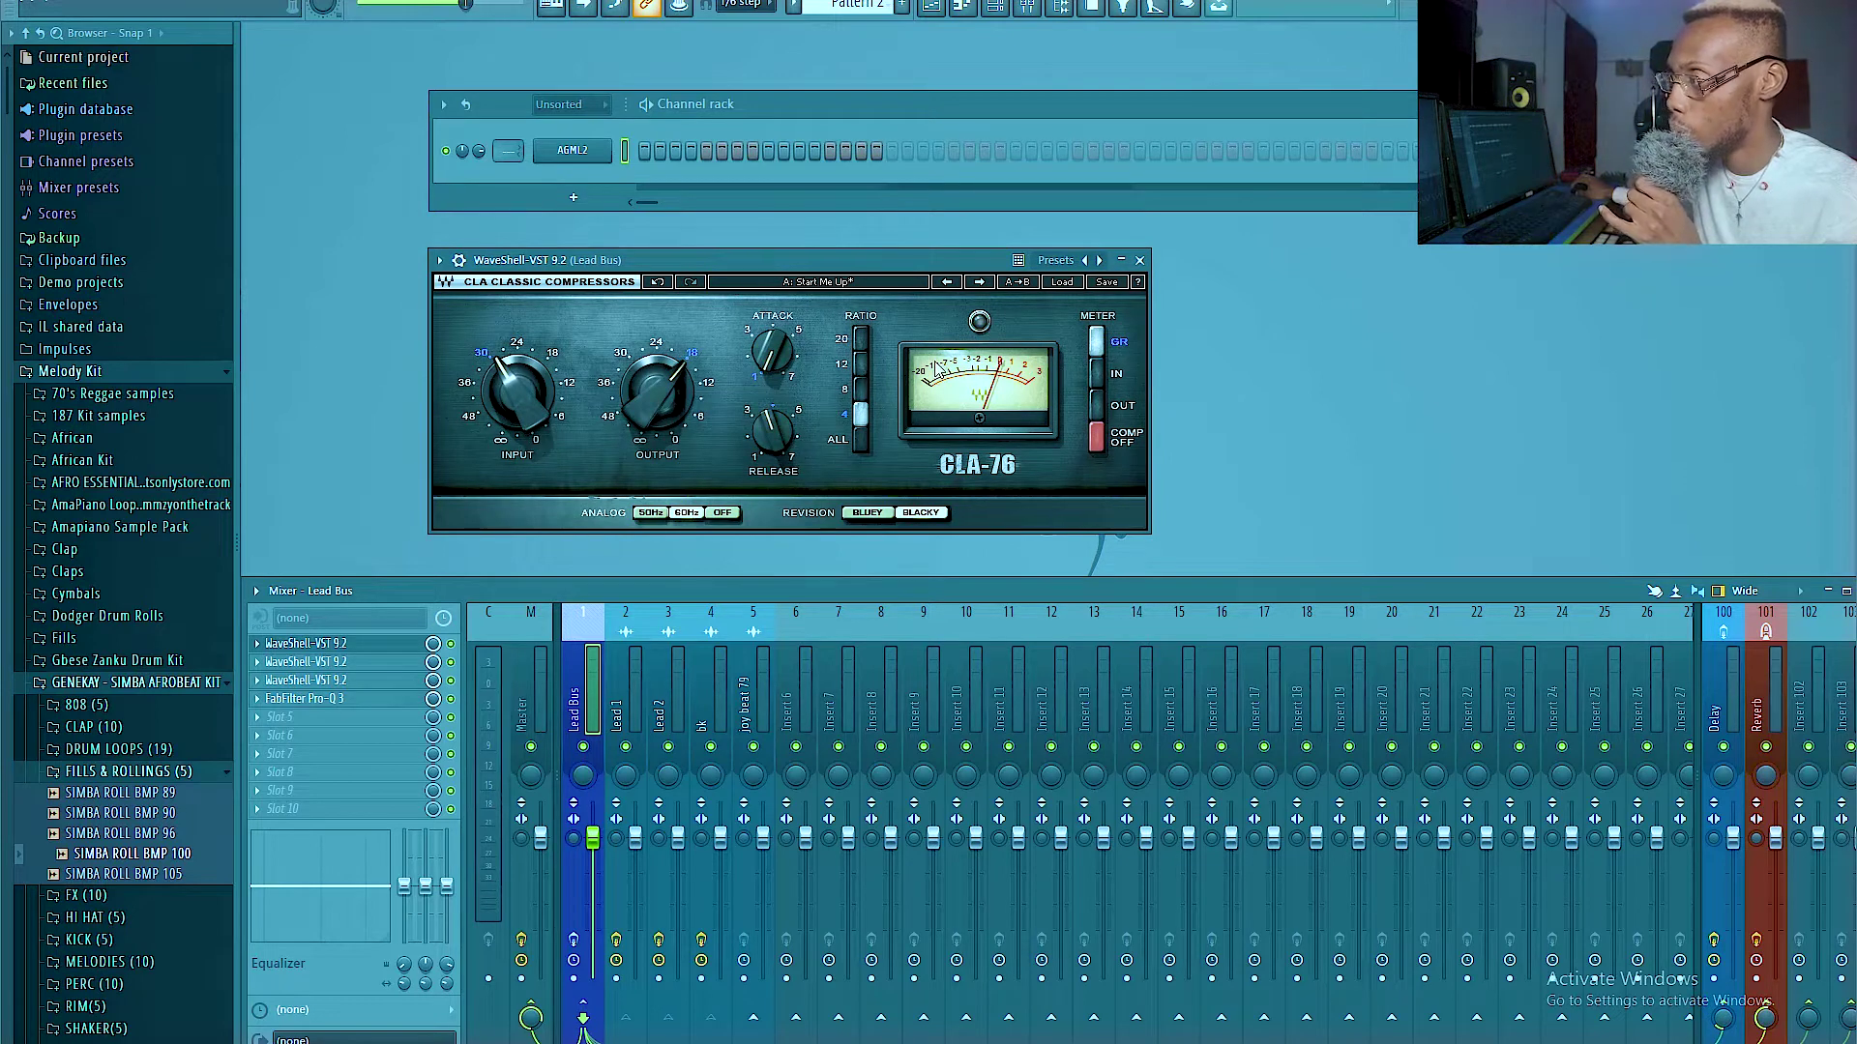
pyautogui.moveTo(815, 262); pyautogui.dragTo(876, 261)
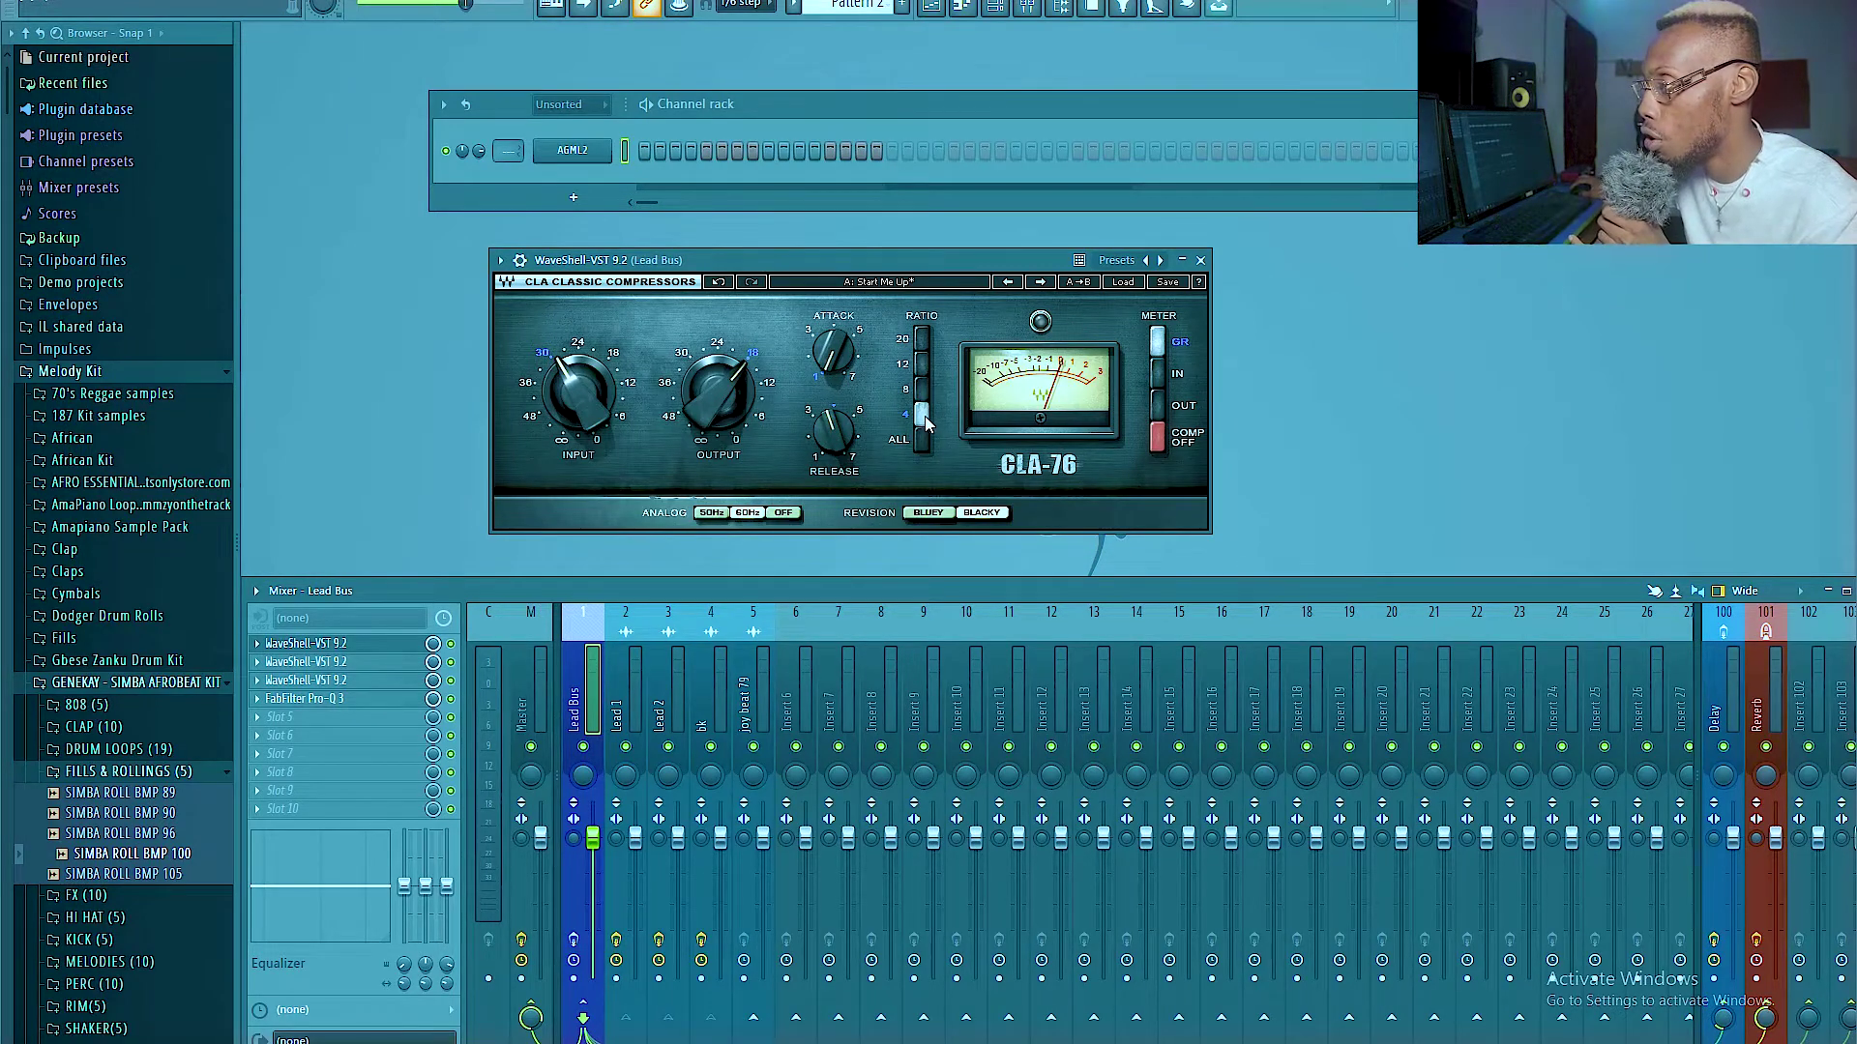
pyautogui.click(1201, 260)
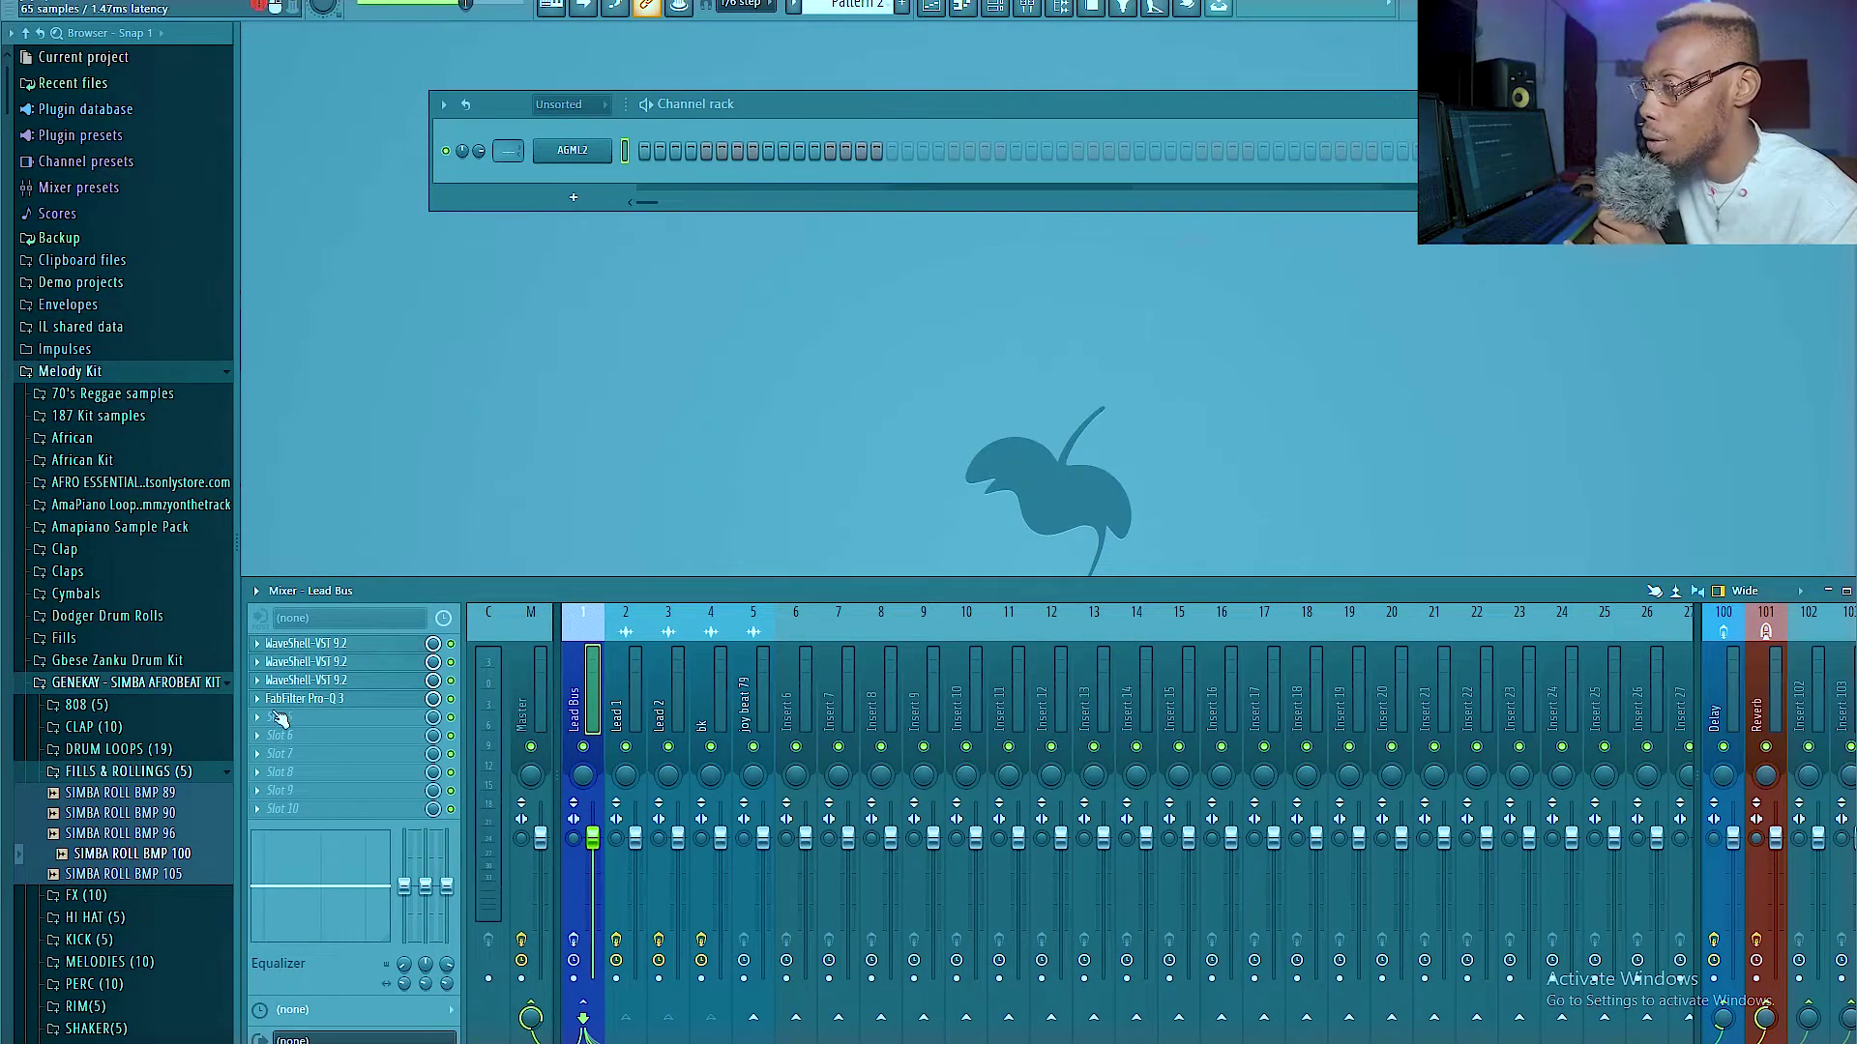
# - Open the Scheps 73 EQ from the Lead Bus's second slot and position its window
pyautogui.click(353, 666)
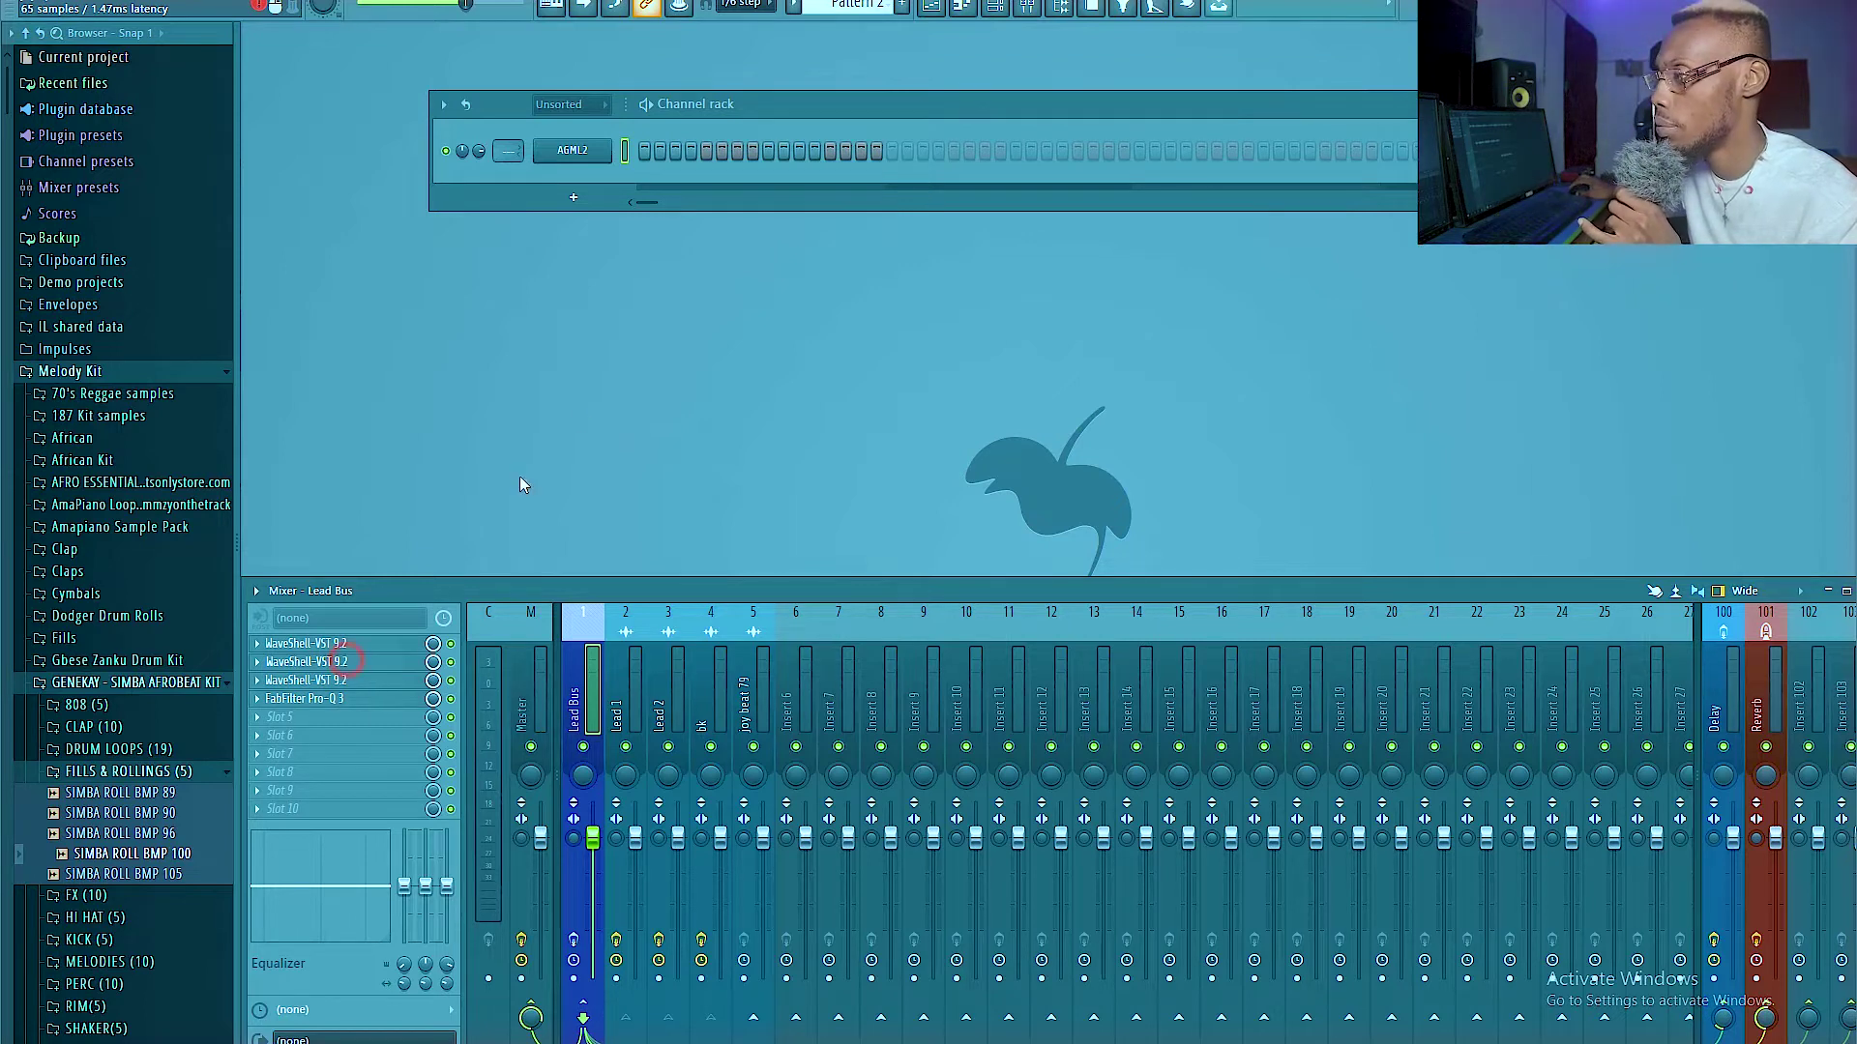
pyautogui.moveTo(1066, 111); pyautogui.dragTo(1000, 118)
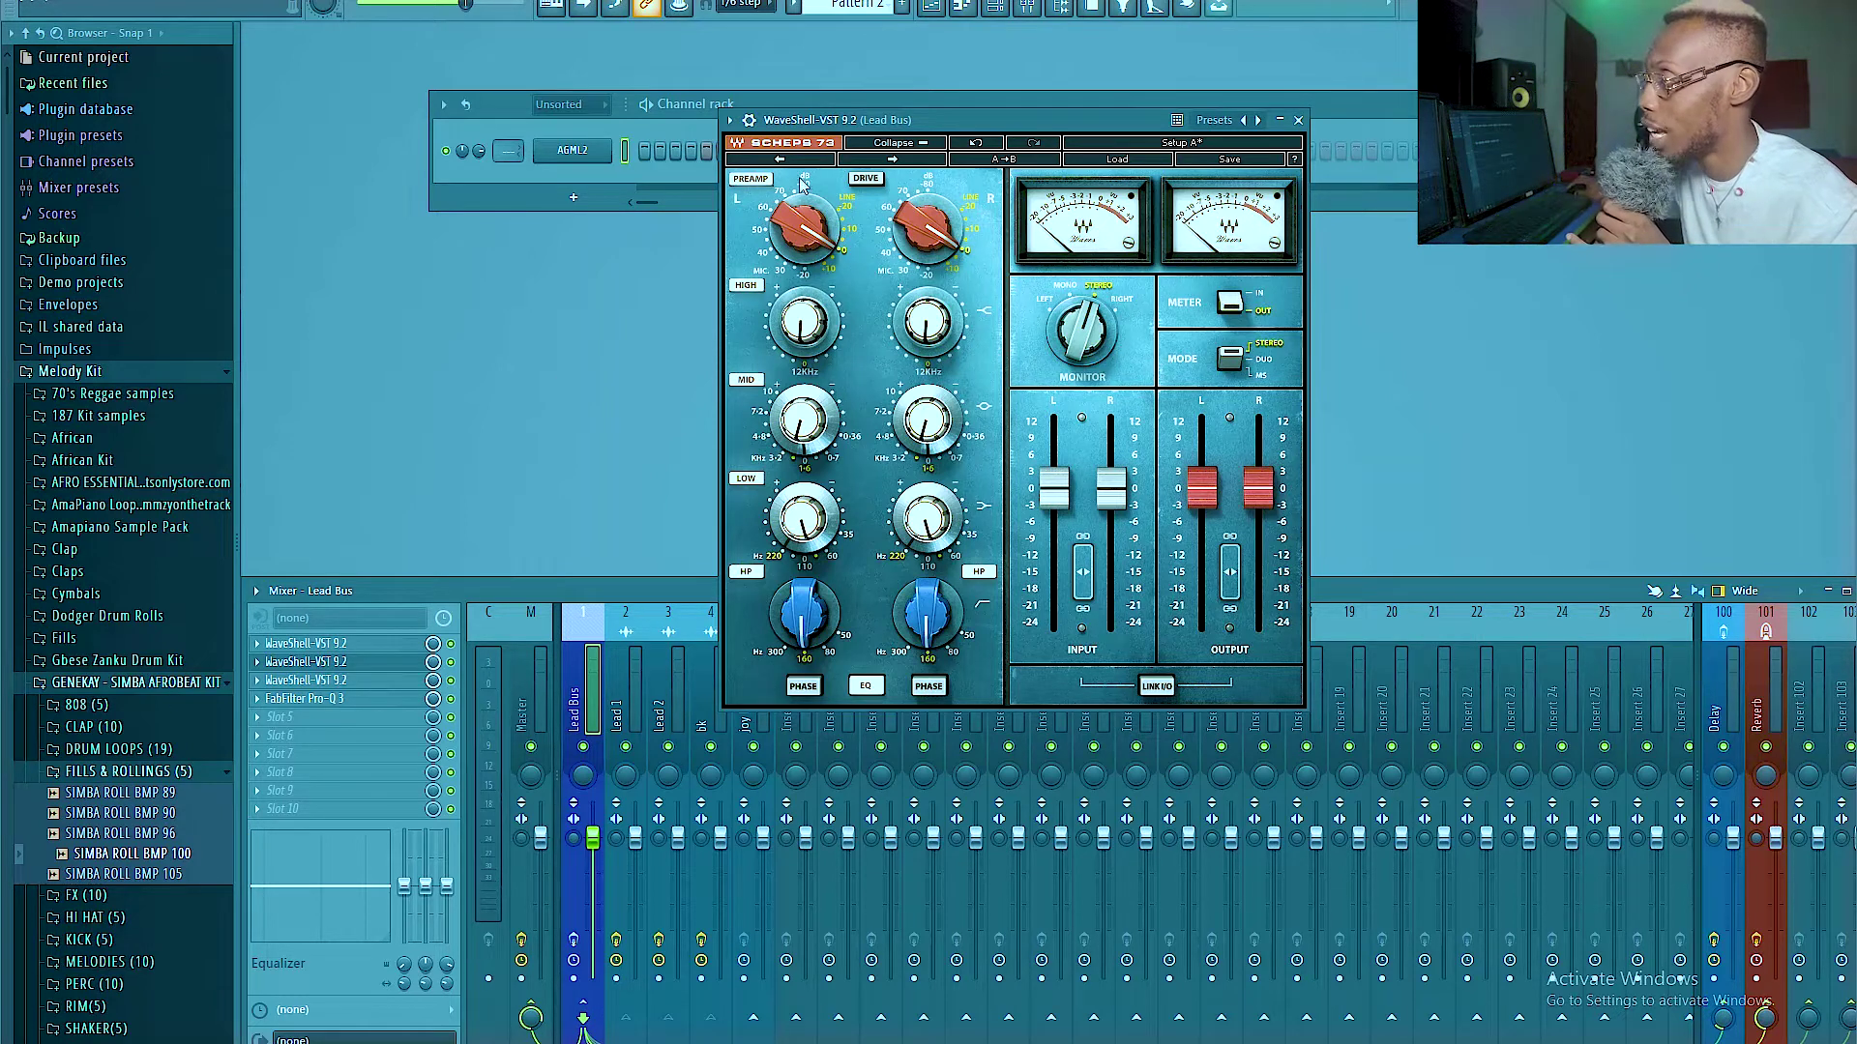
pyautogui.moveTo(928, 121); pyautogui.dragTo(880, 129)
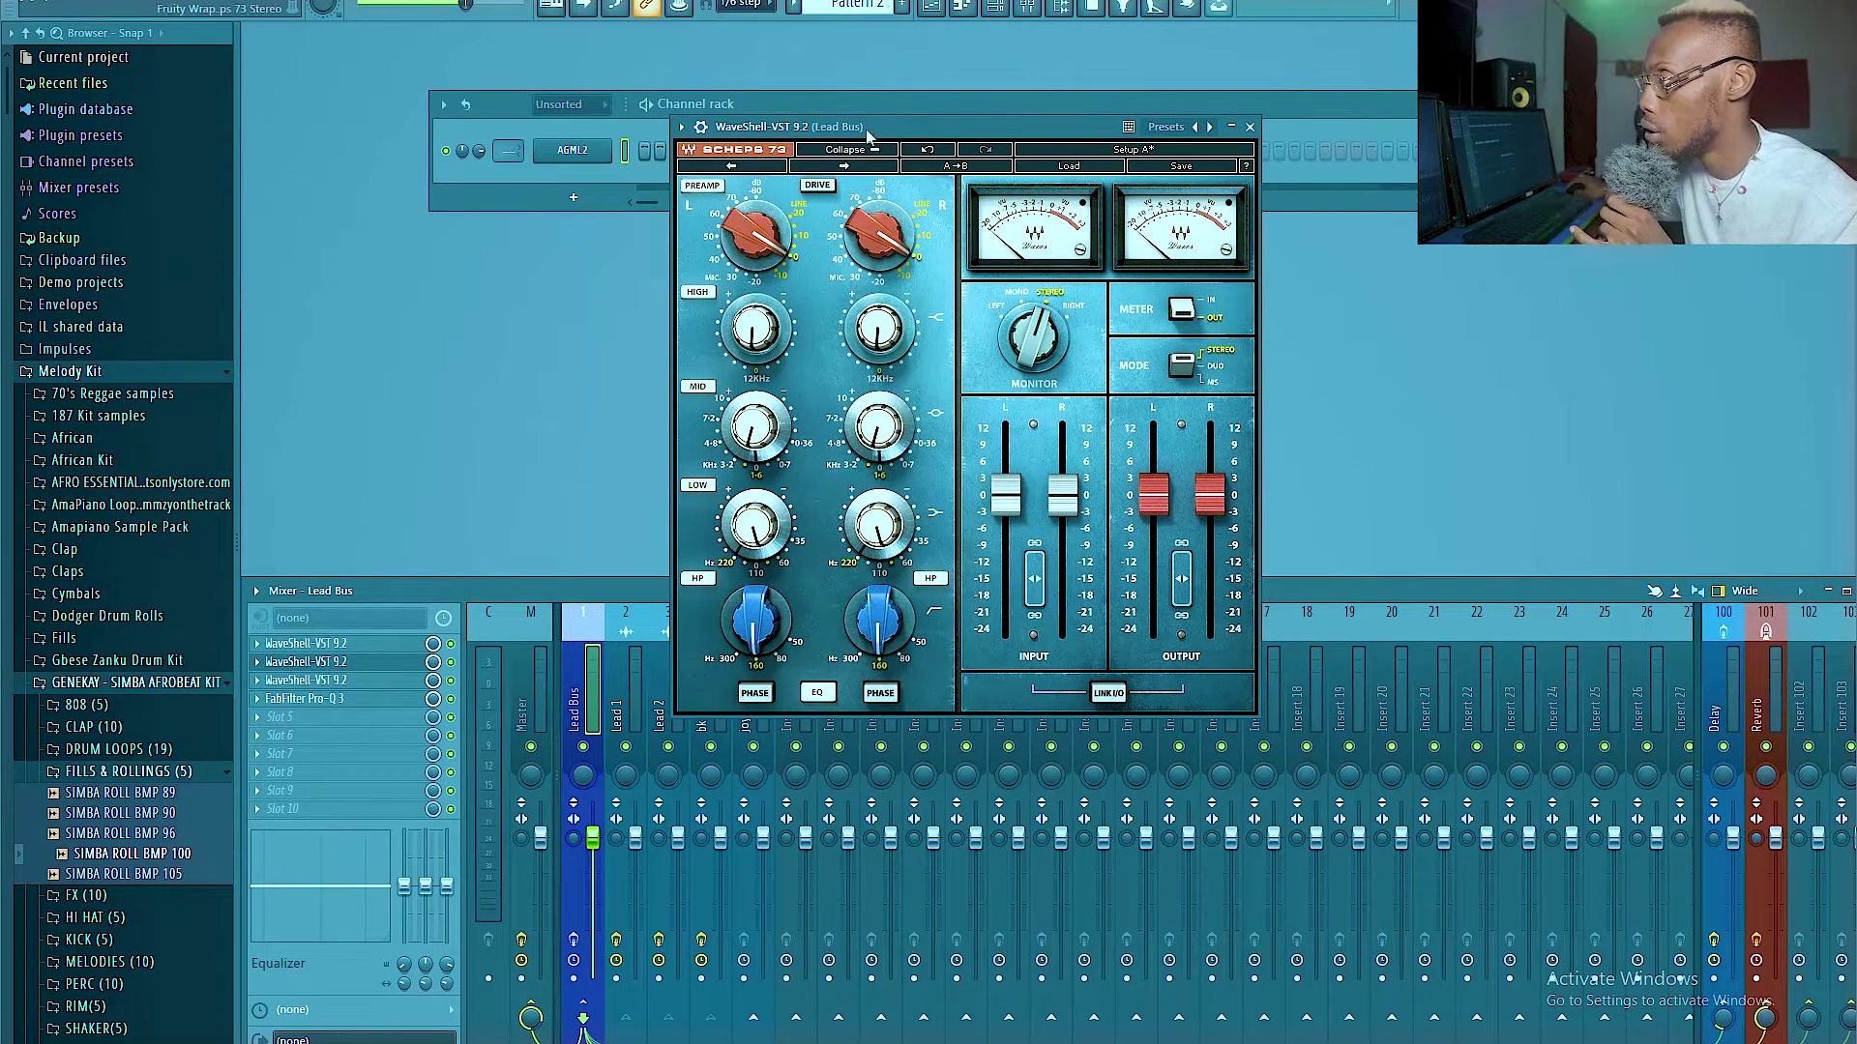
pyautogui.moveTo(867, 134); pyautogui.dragTo(845, 188)
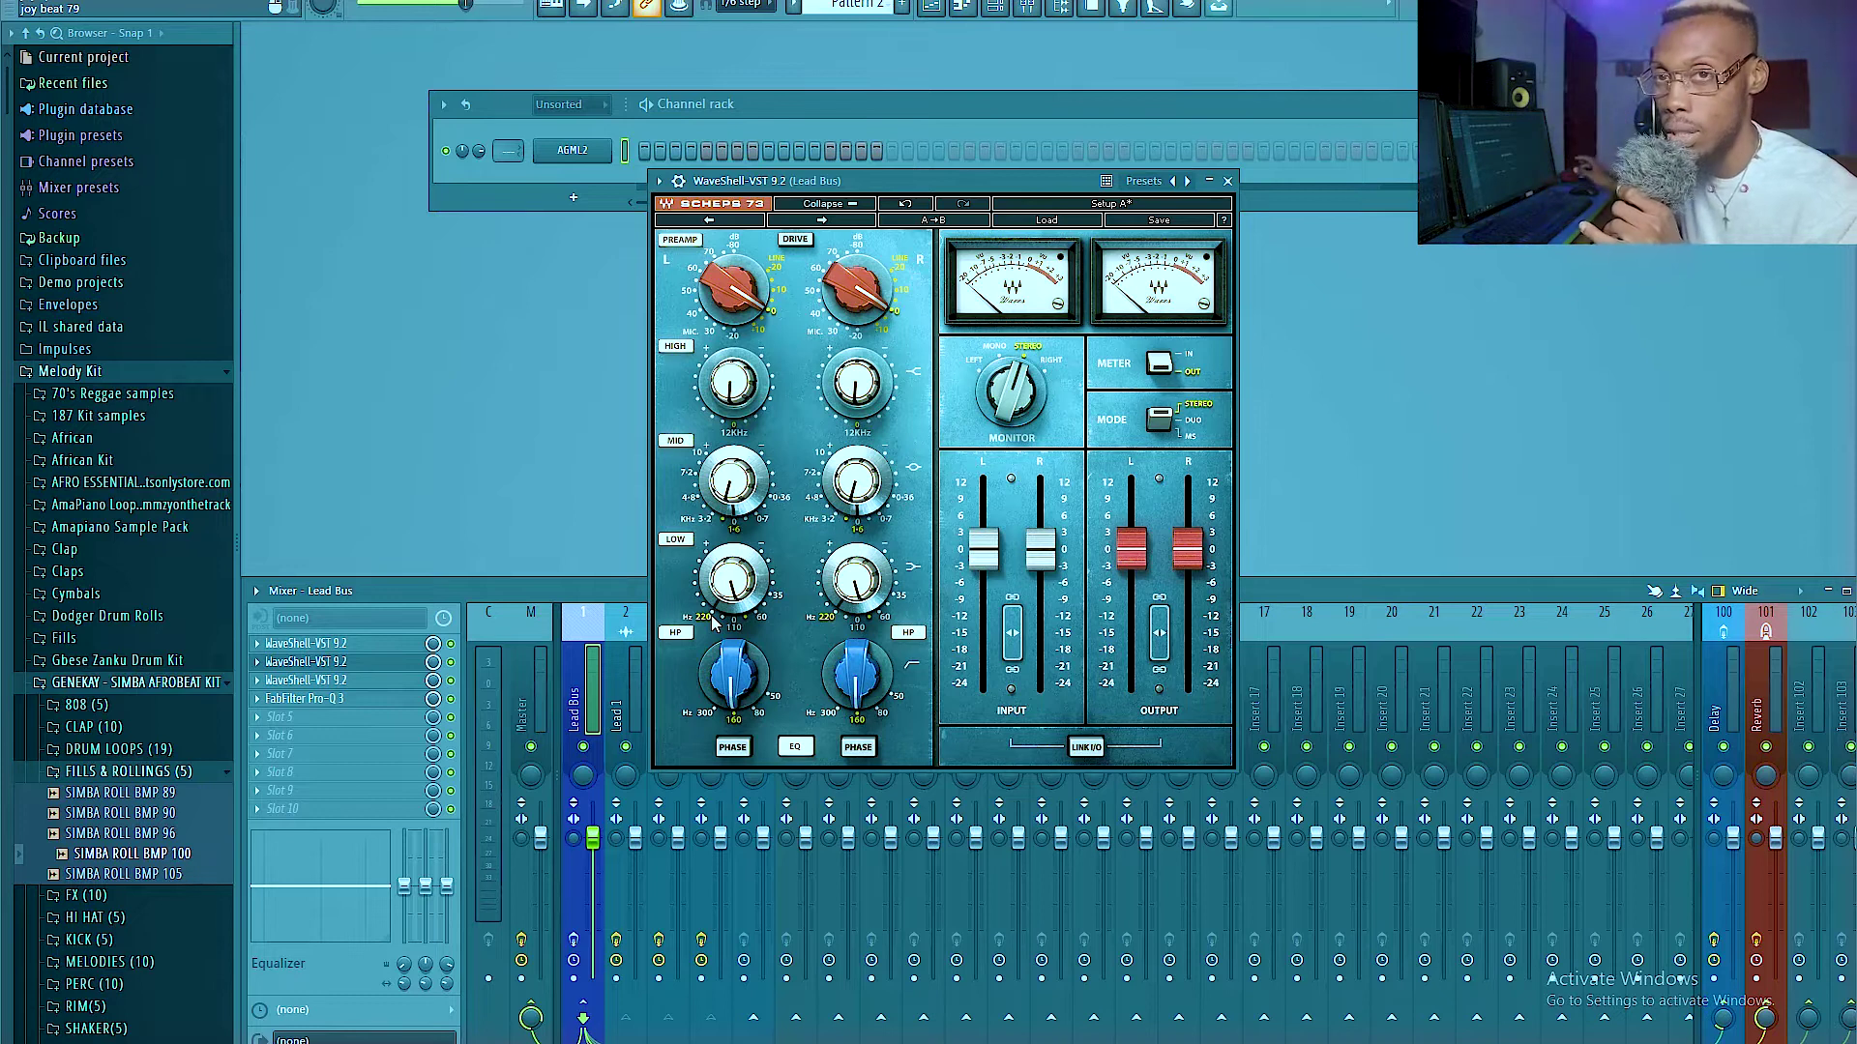
# - Lower the Scheps 73 low band to about -1.7, check mid and high gains, and close
pyautogui.moveTo(735, 592); pyautogui.dragTo(772, 616)
pyautogui.moveTo(738, 584)
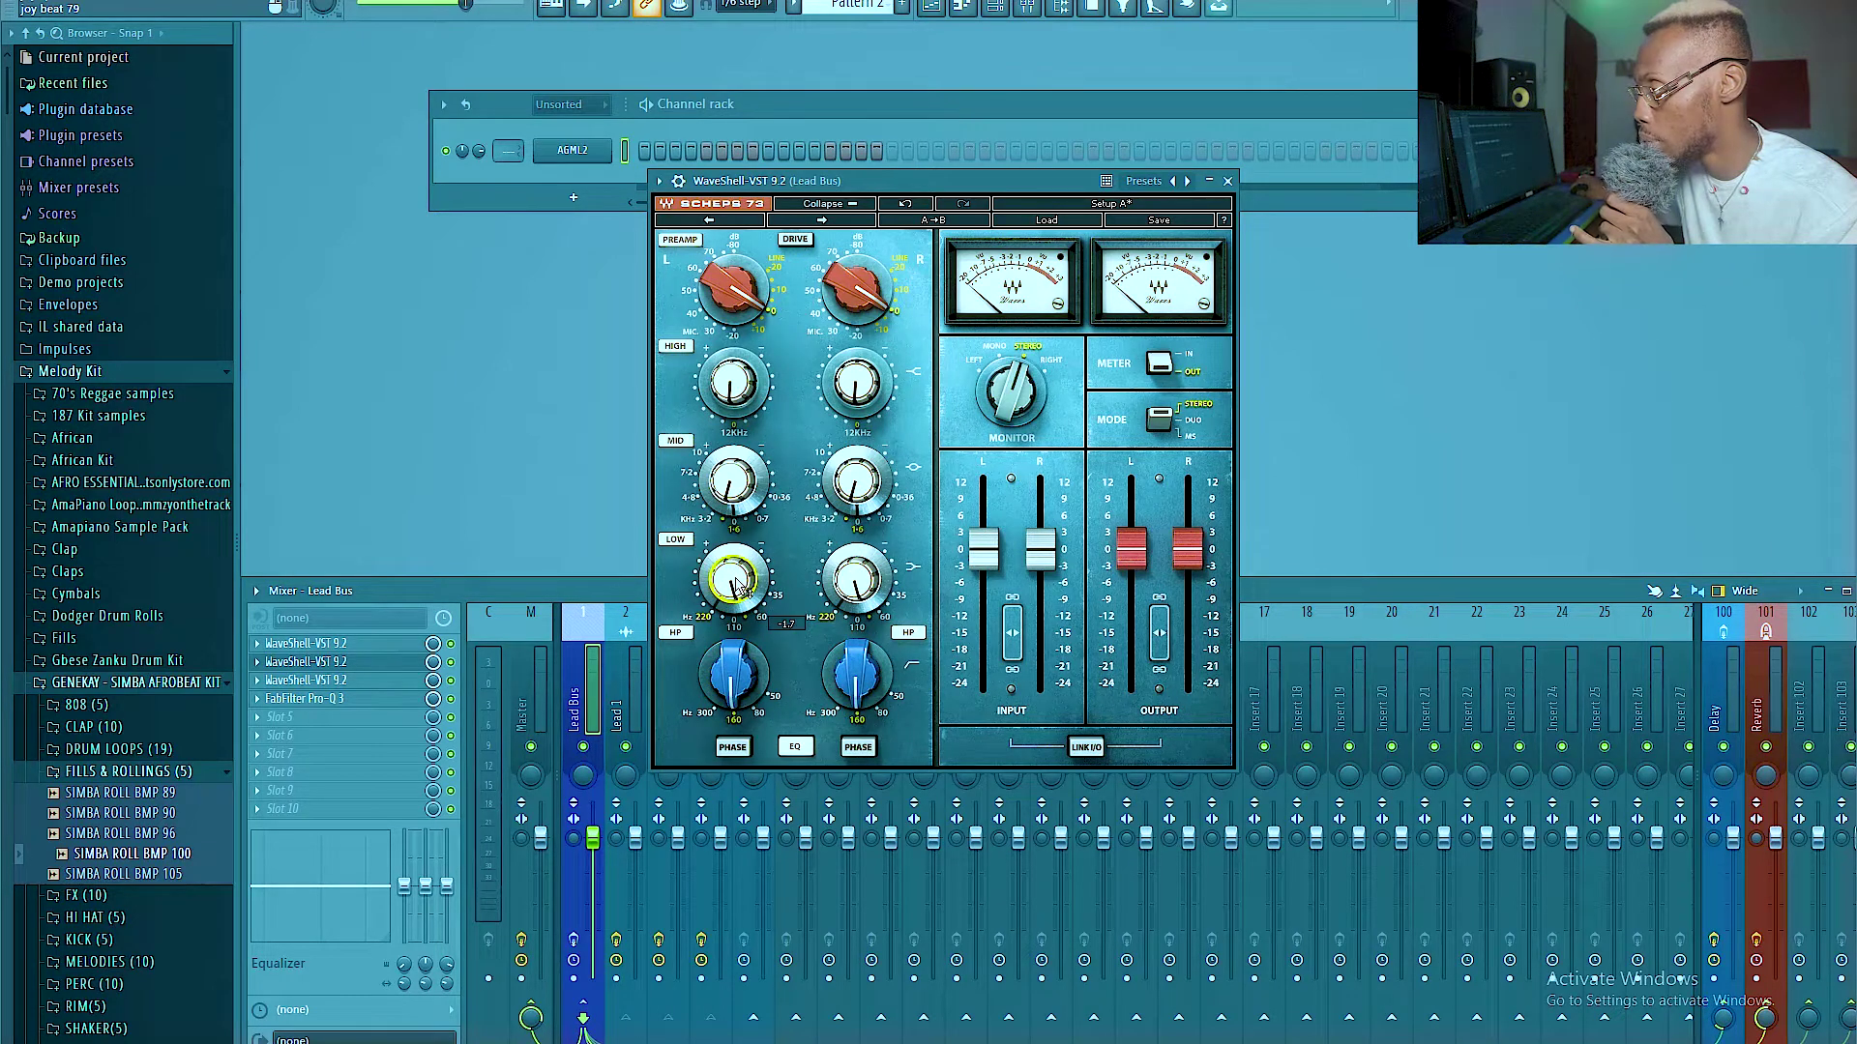
pyautogui.click(737, 491)
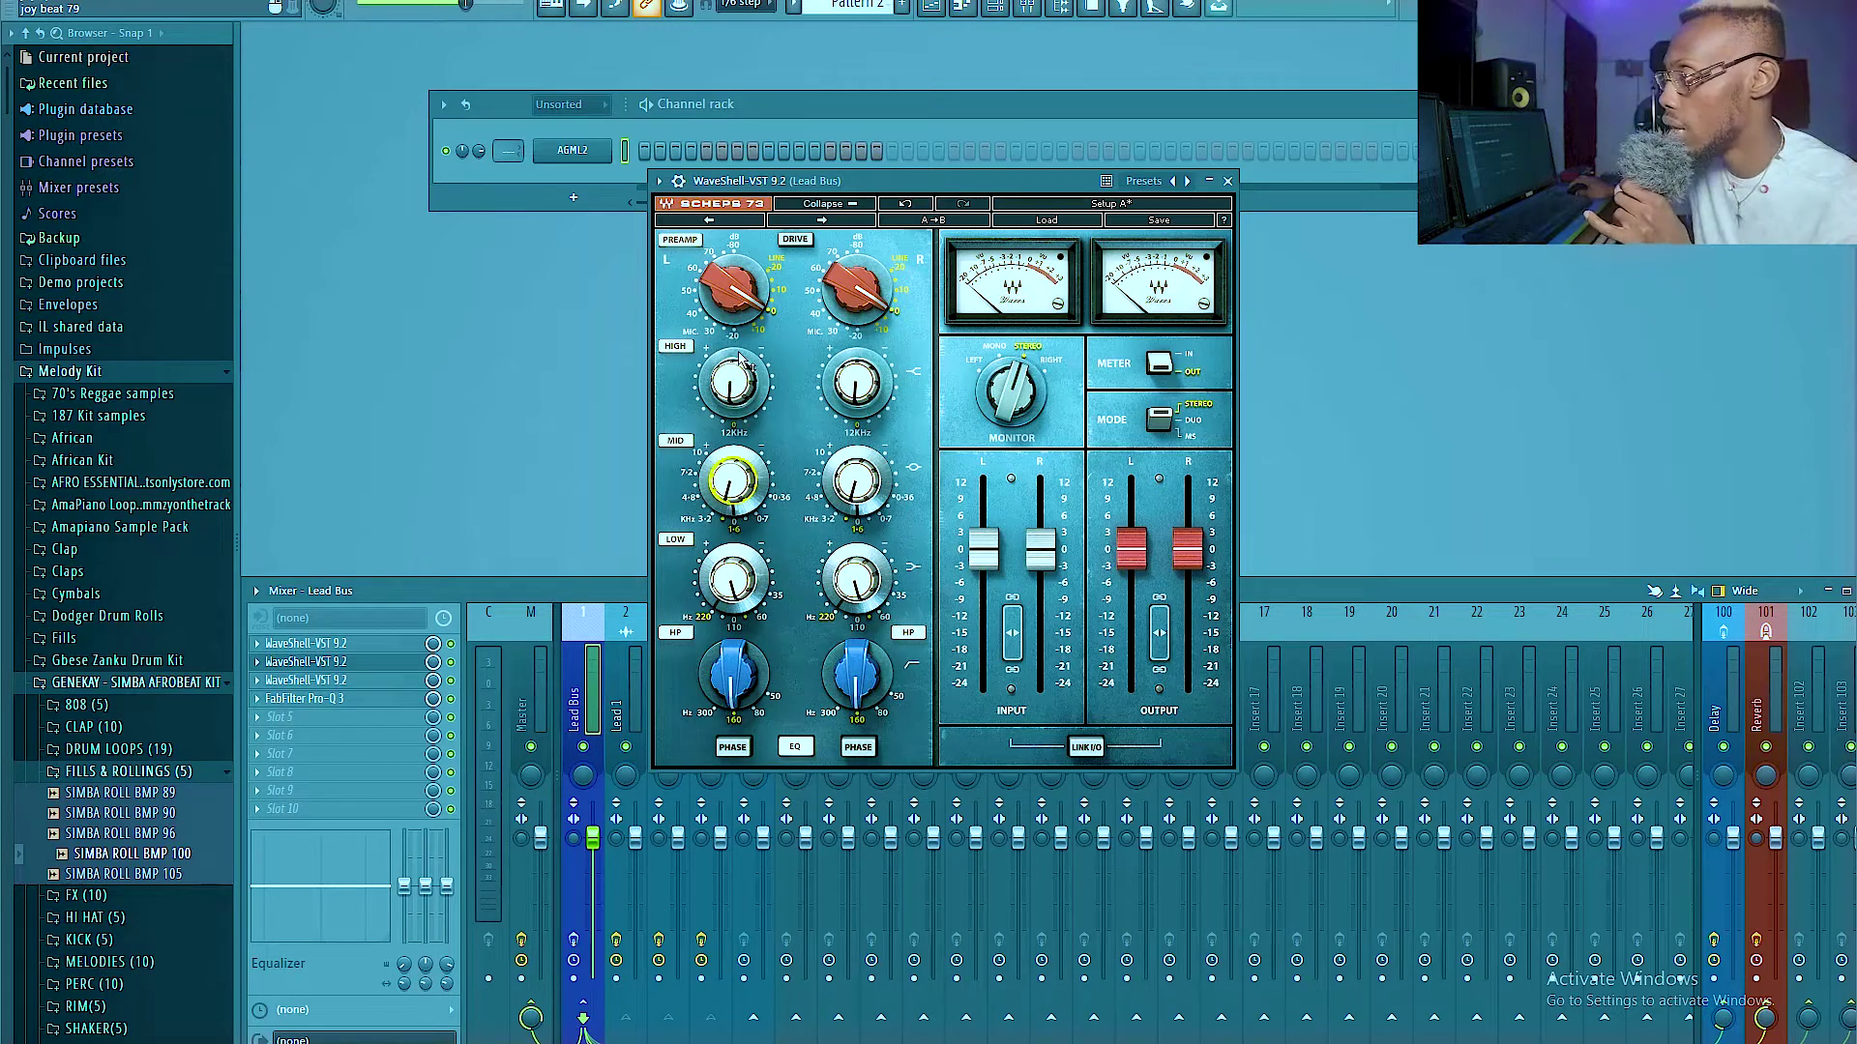
pyautogui.click(734, 387)
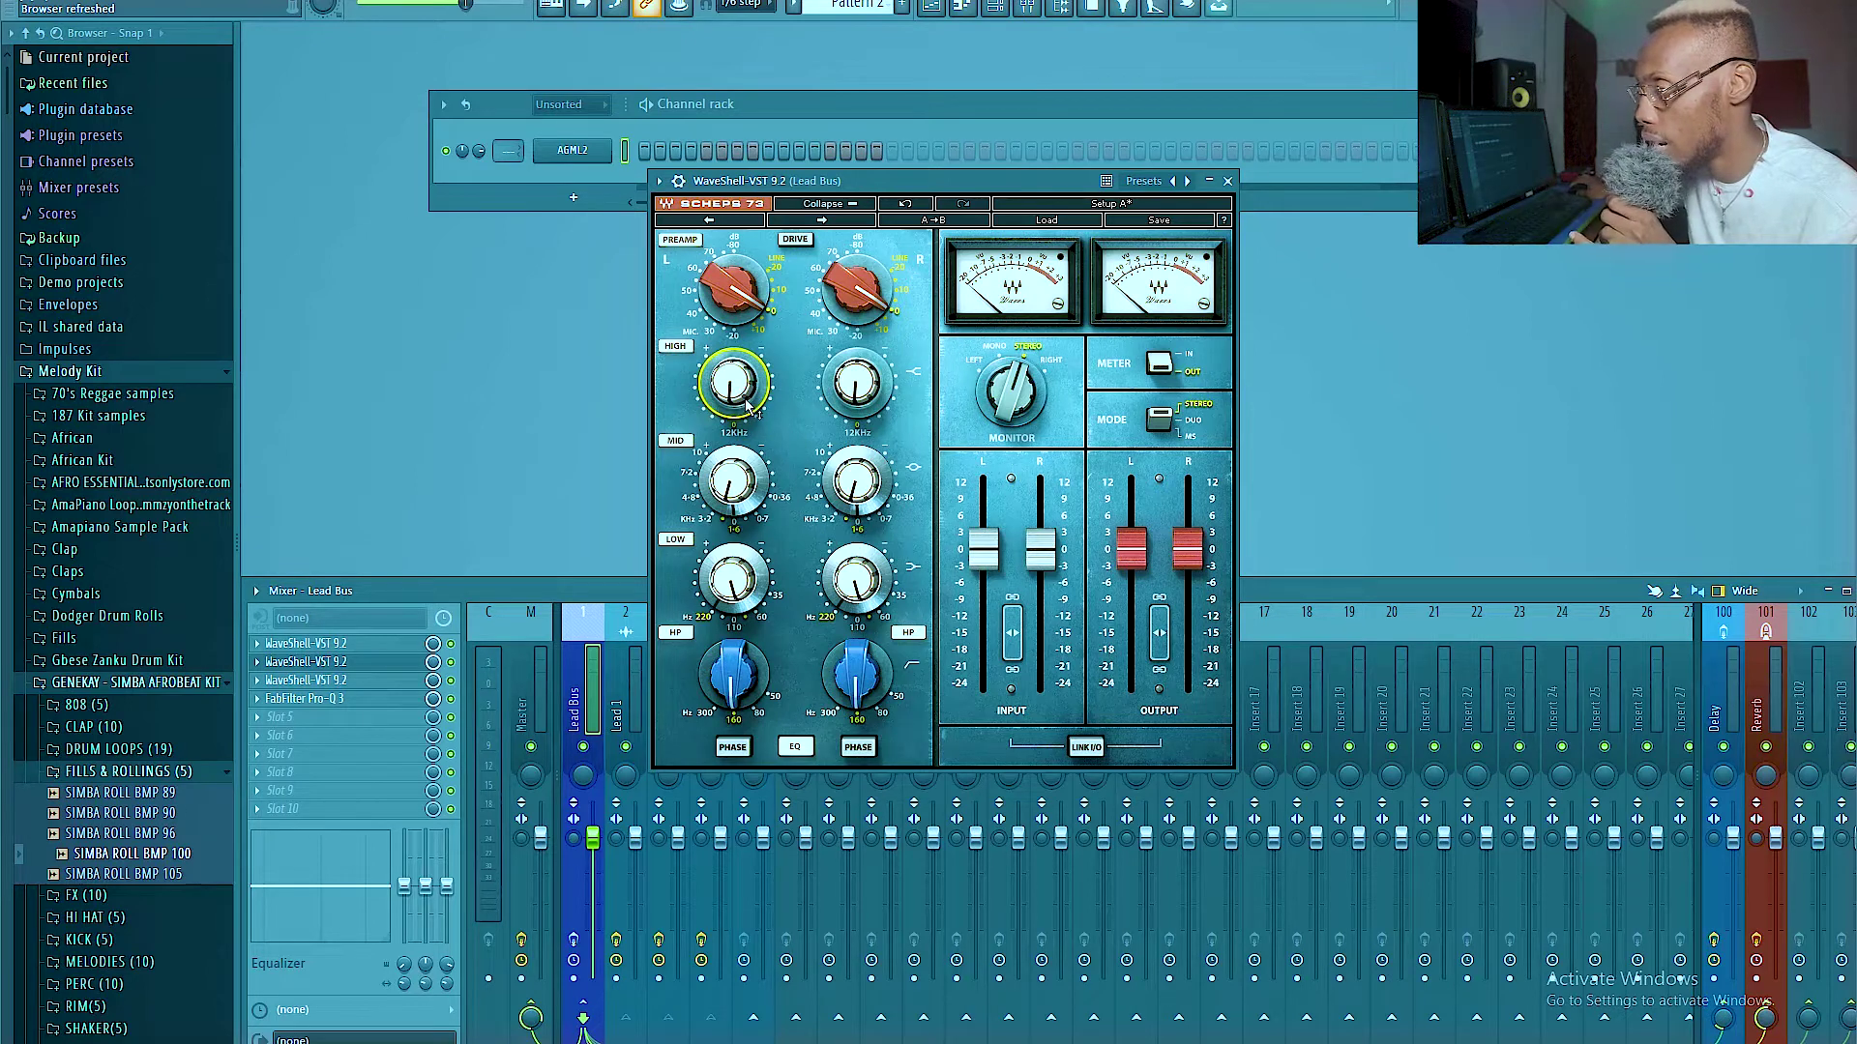
pyautogui.moveTo(747, 395)
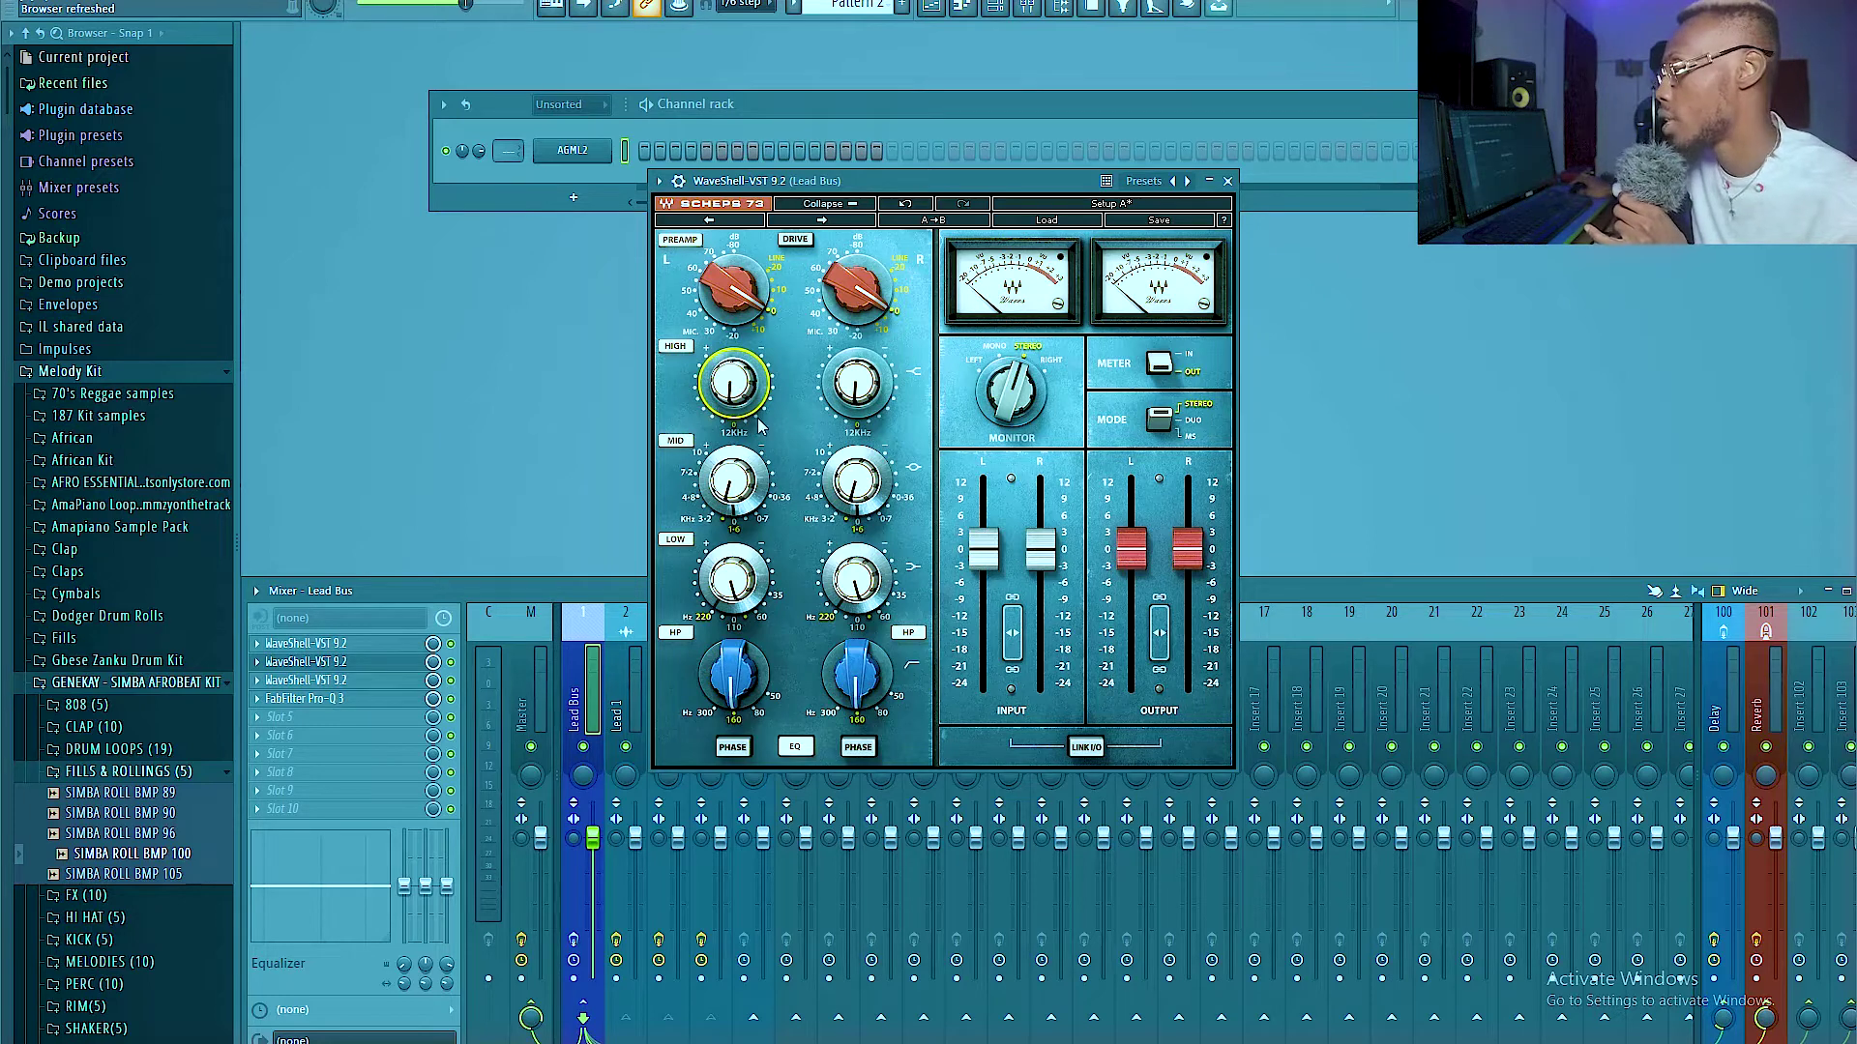
pyautogui.click(1228, 181)
# - Open the Lead Bus DeEsser from the third slot, arrange its window, then open Pro-Q 3
pyautogui.click(360, 682)
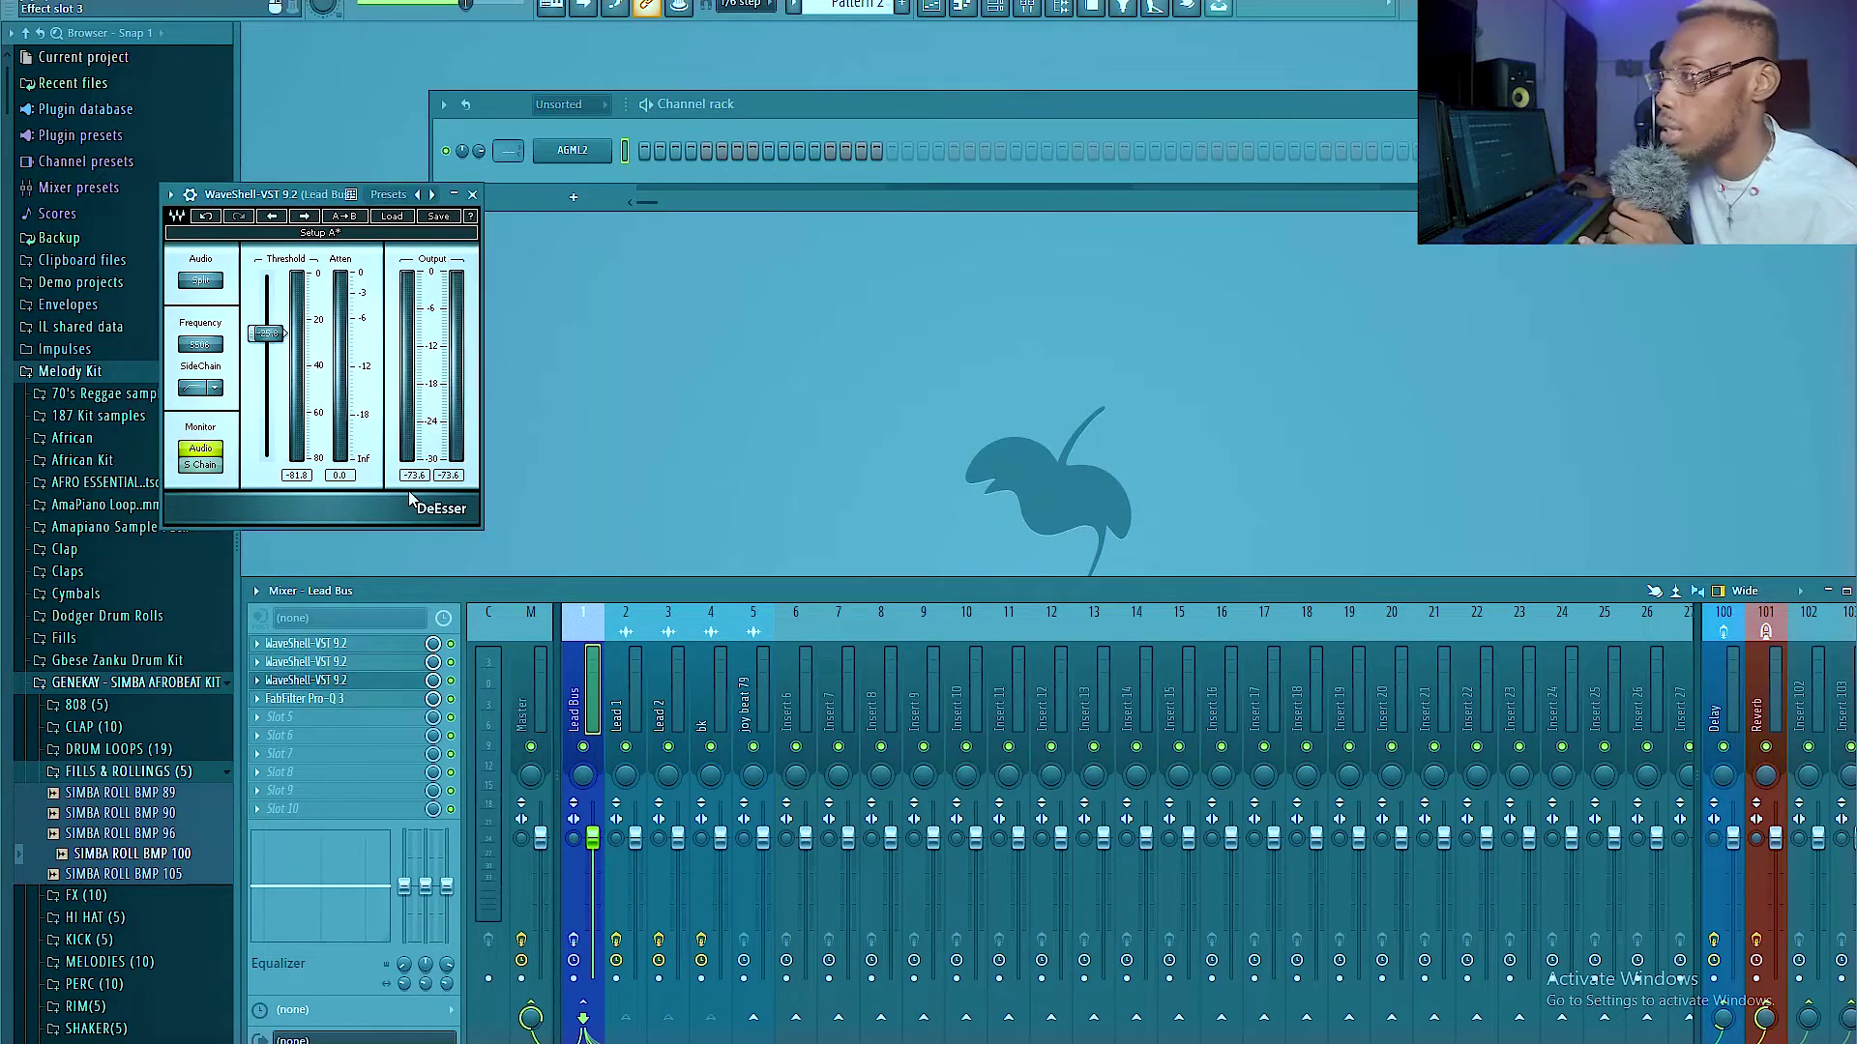
pyautogui.moveTo(275, 201); pyautogui.dragTo(518, 201)
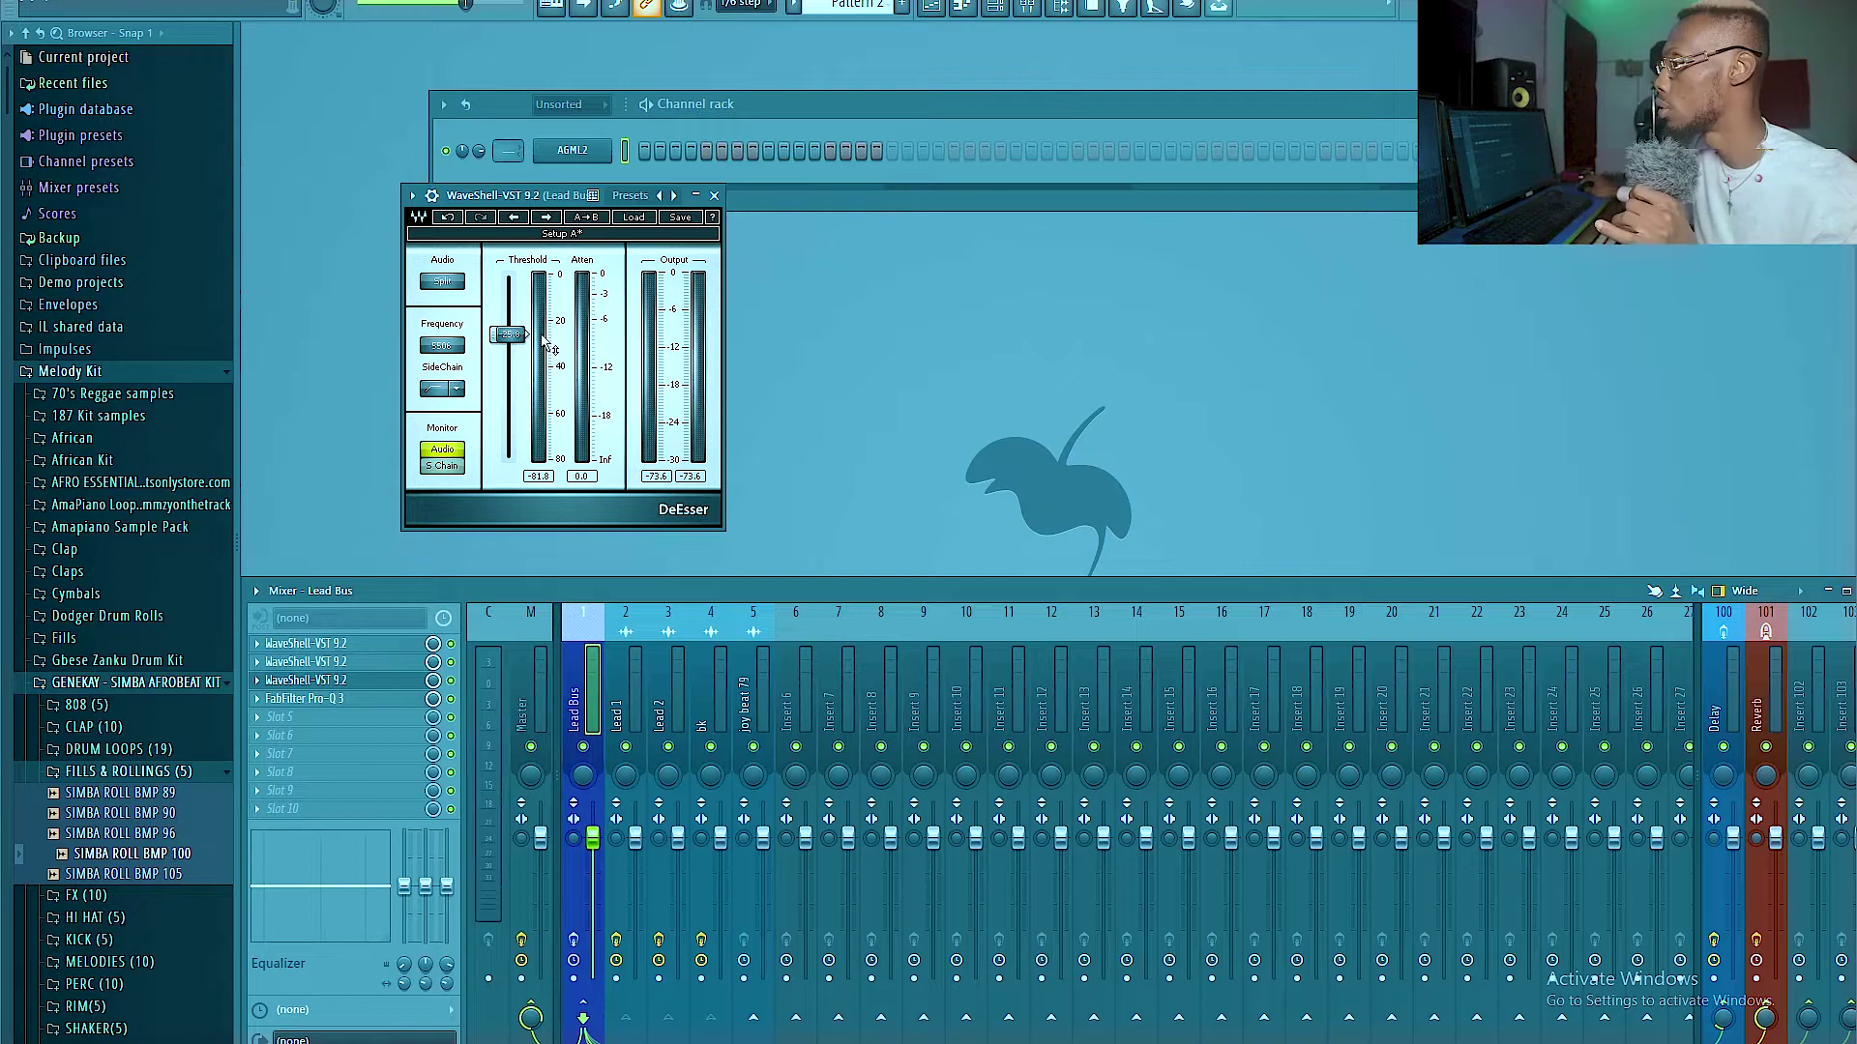
pyautogui.click(1178, 112)
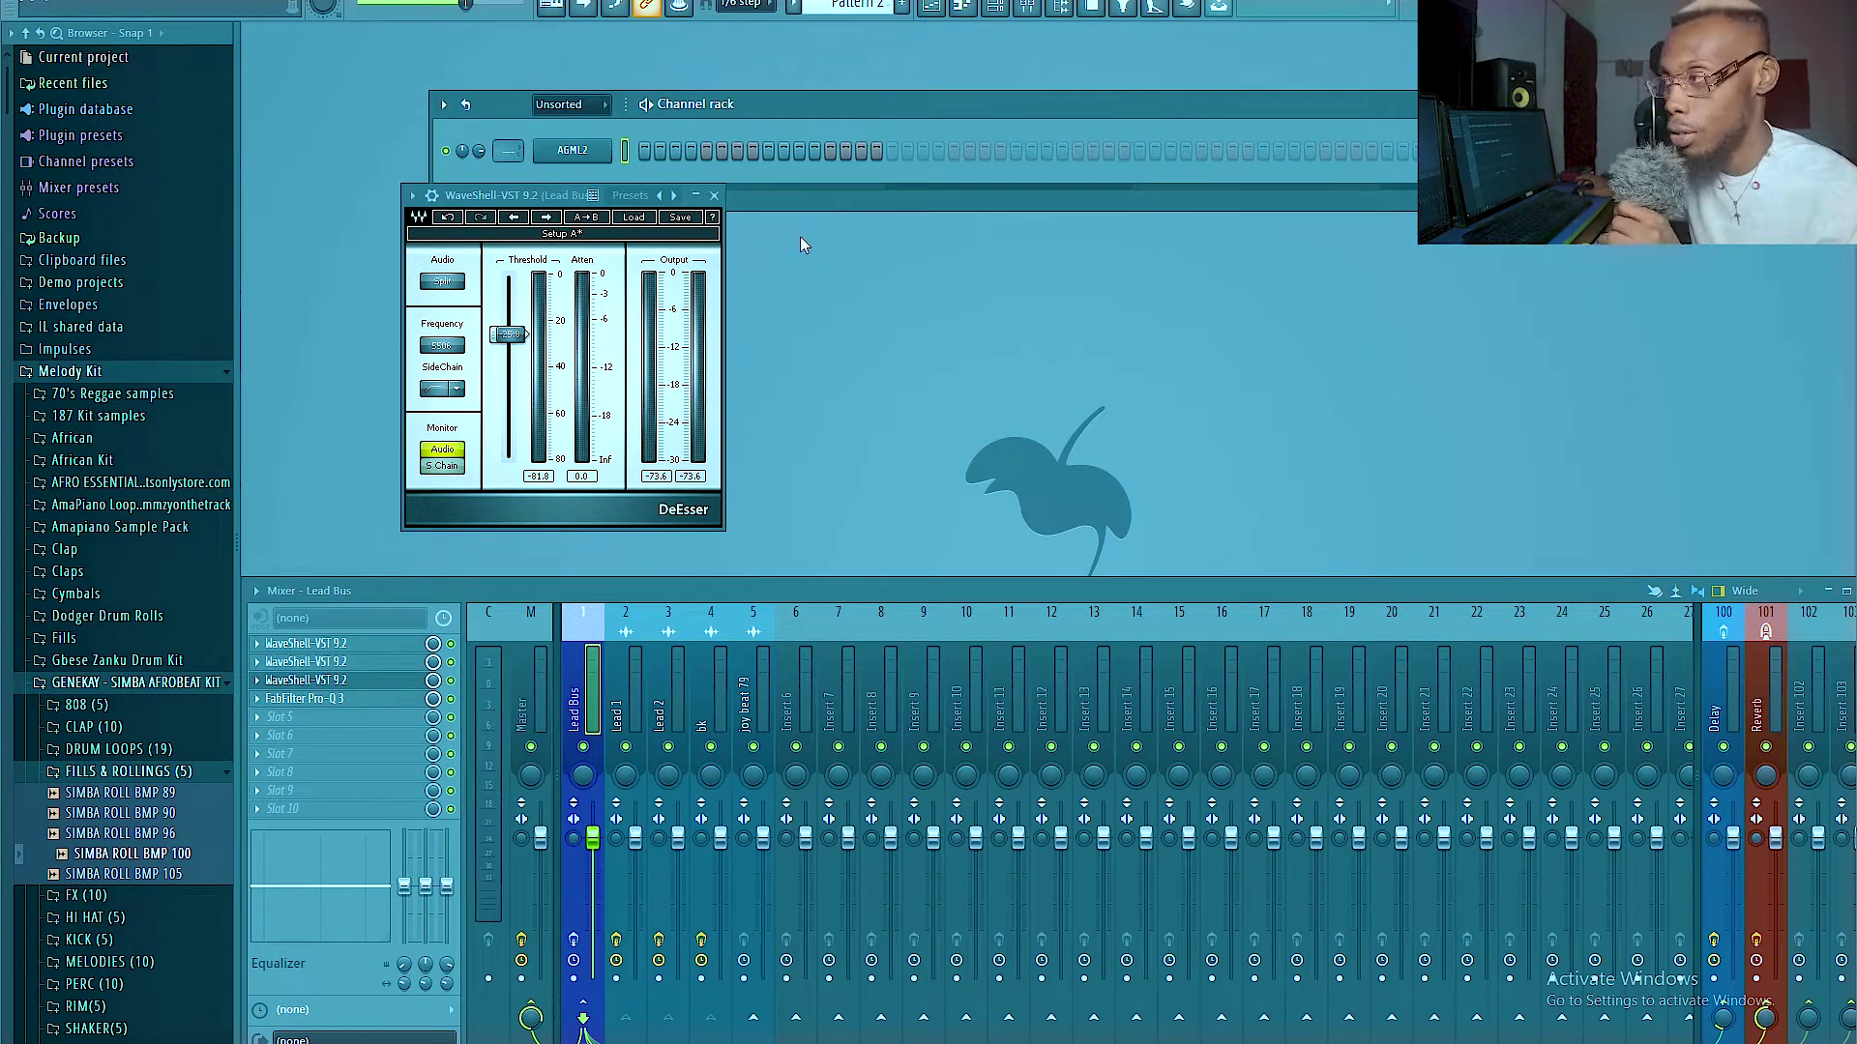
pyautogui.moveTo(548, 192); pyautogui.dragTo(599, 191)
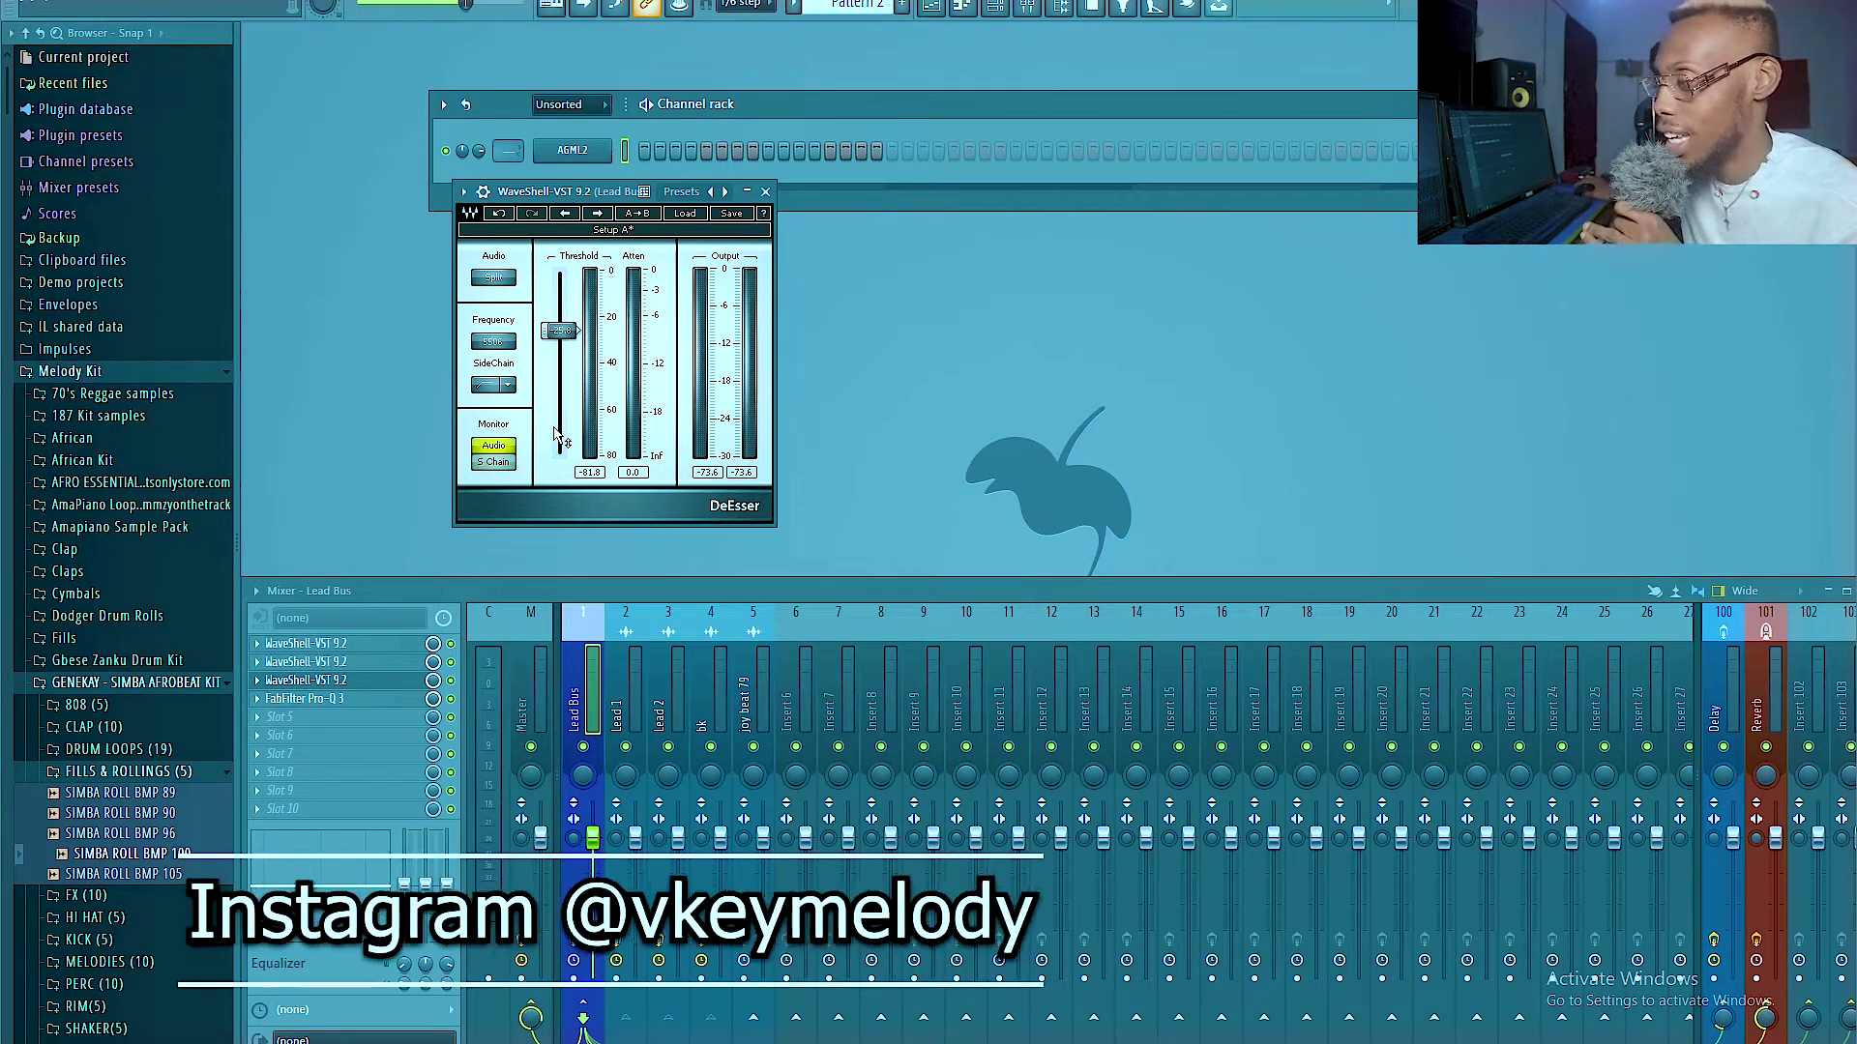
pyautogui.click(350, 701)
pyautogui.moveTo(527, 225); pyautogui.dragTo(853, 162)
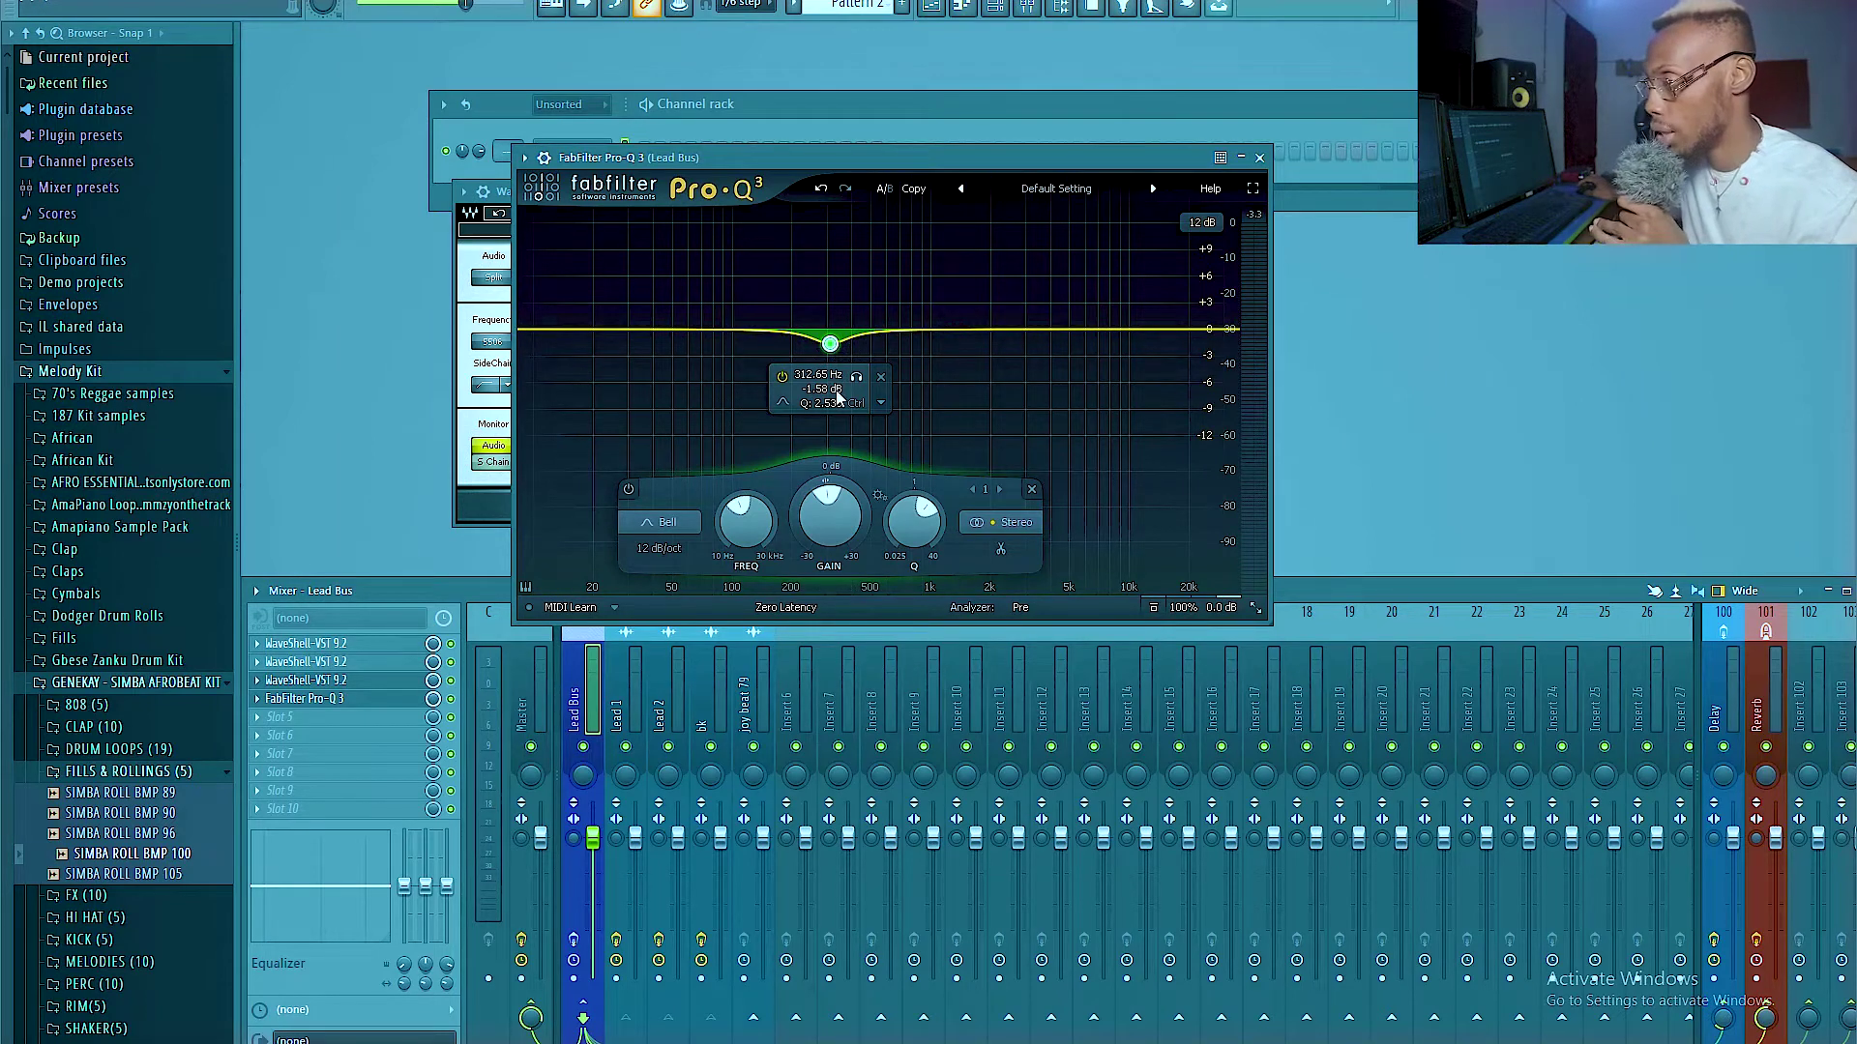
pyautogui.click(1259, 156)
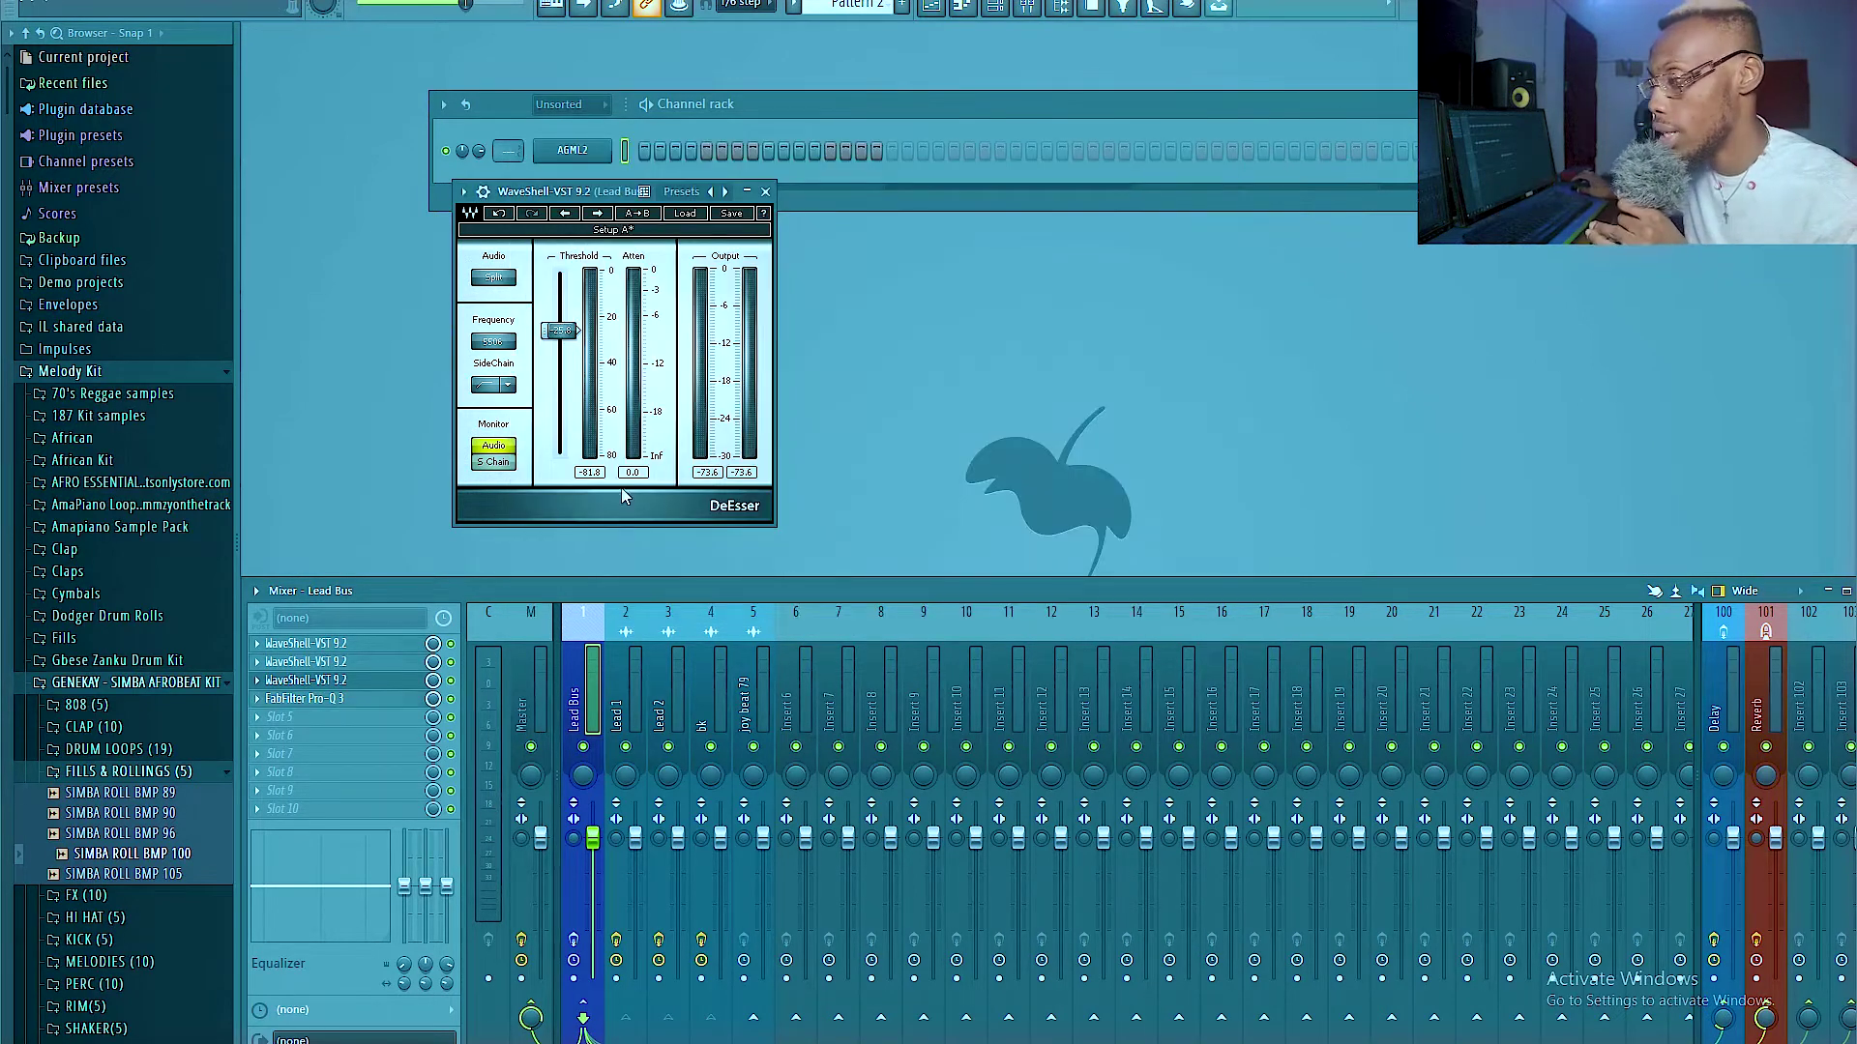
# - Solo the Lead Bus with Lead 1 and Lead 2, and reopen its CLA-76 compressor
pyautogui.rightClick(586, 746)
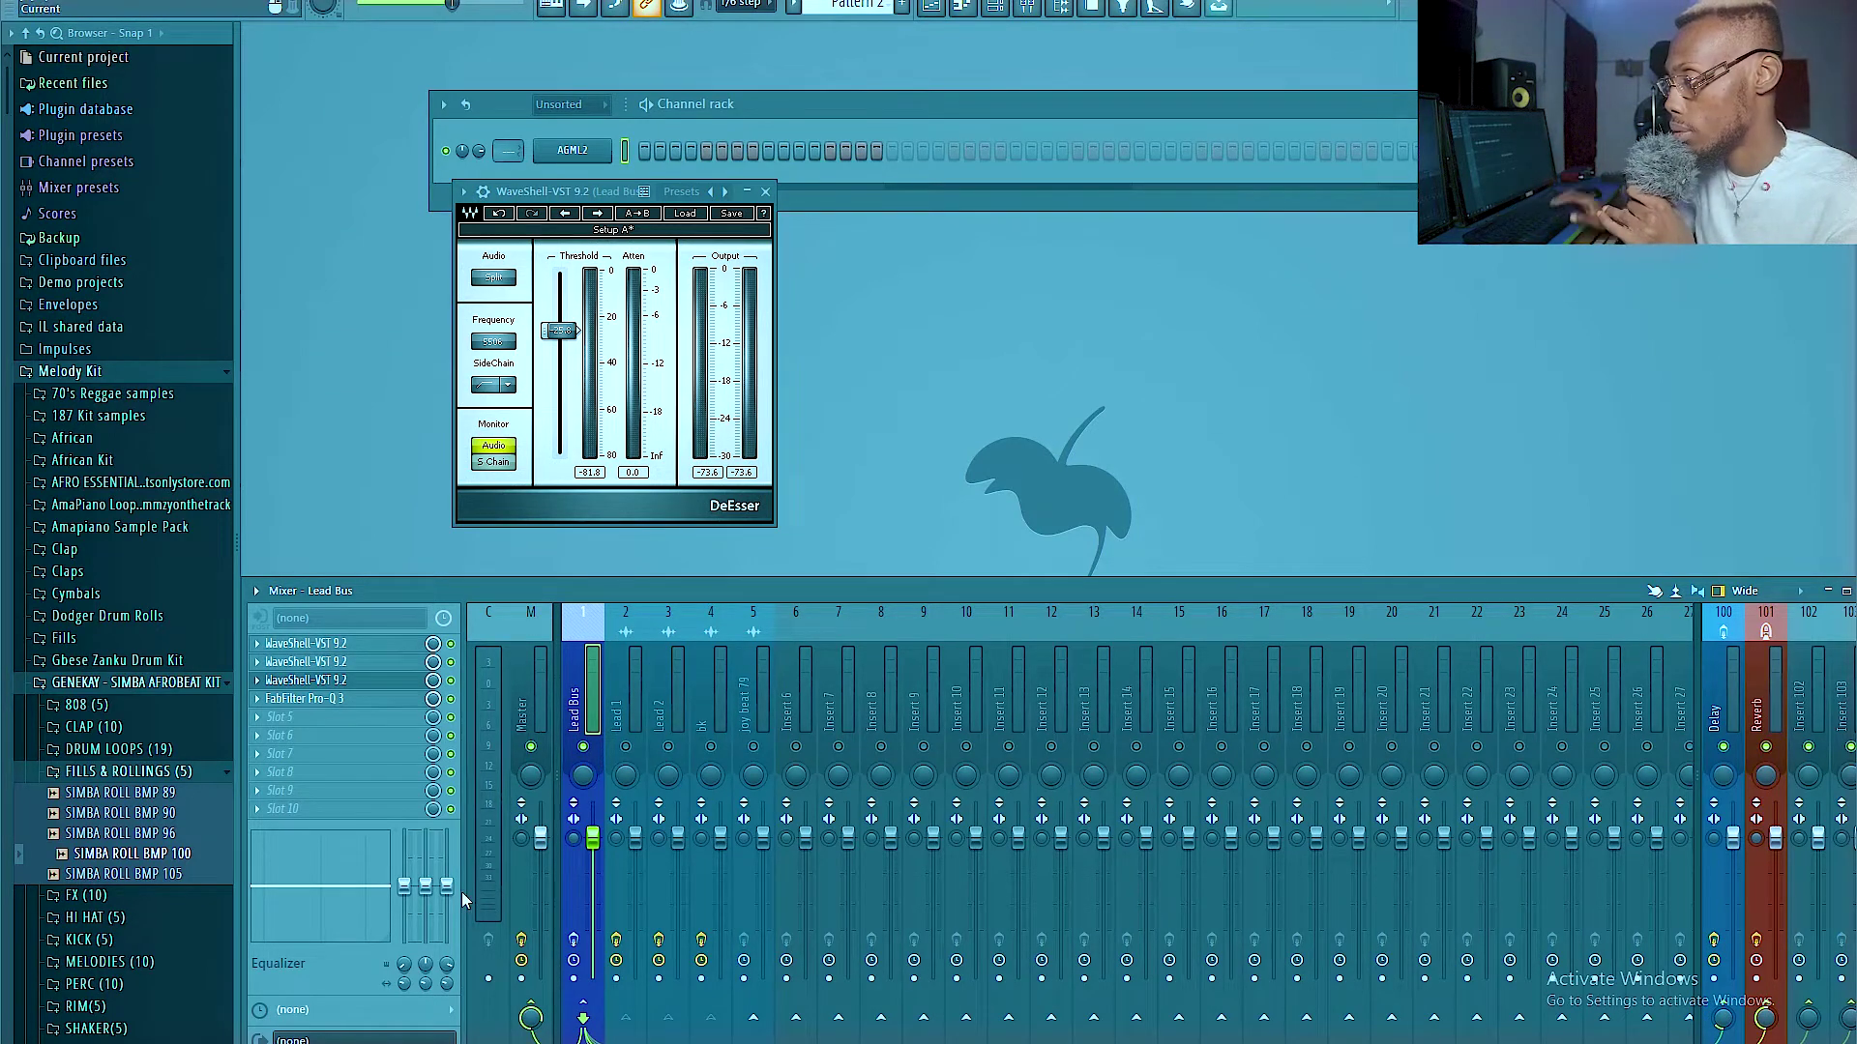
pyautogui.moveTo(626, 746); pyautogui.dragTo(670, 753)
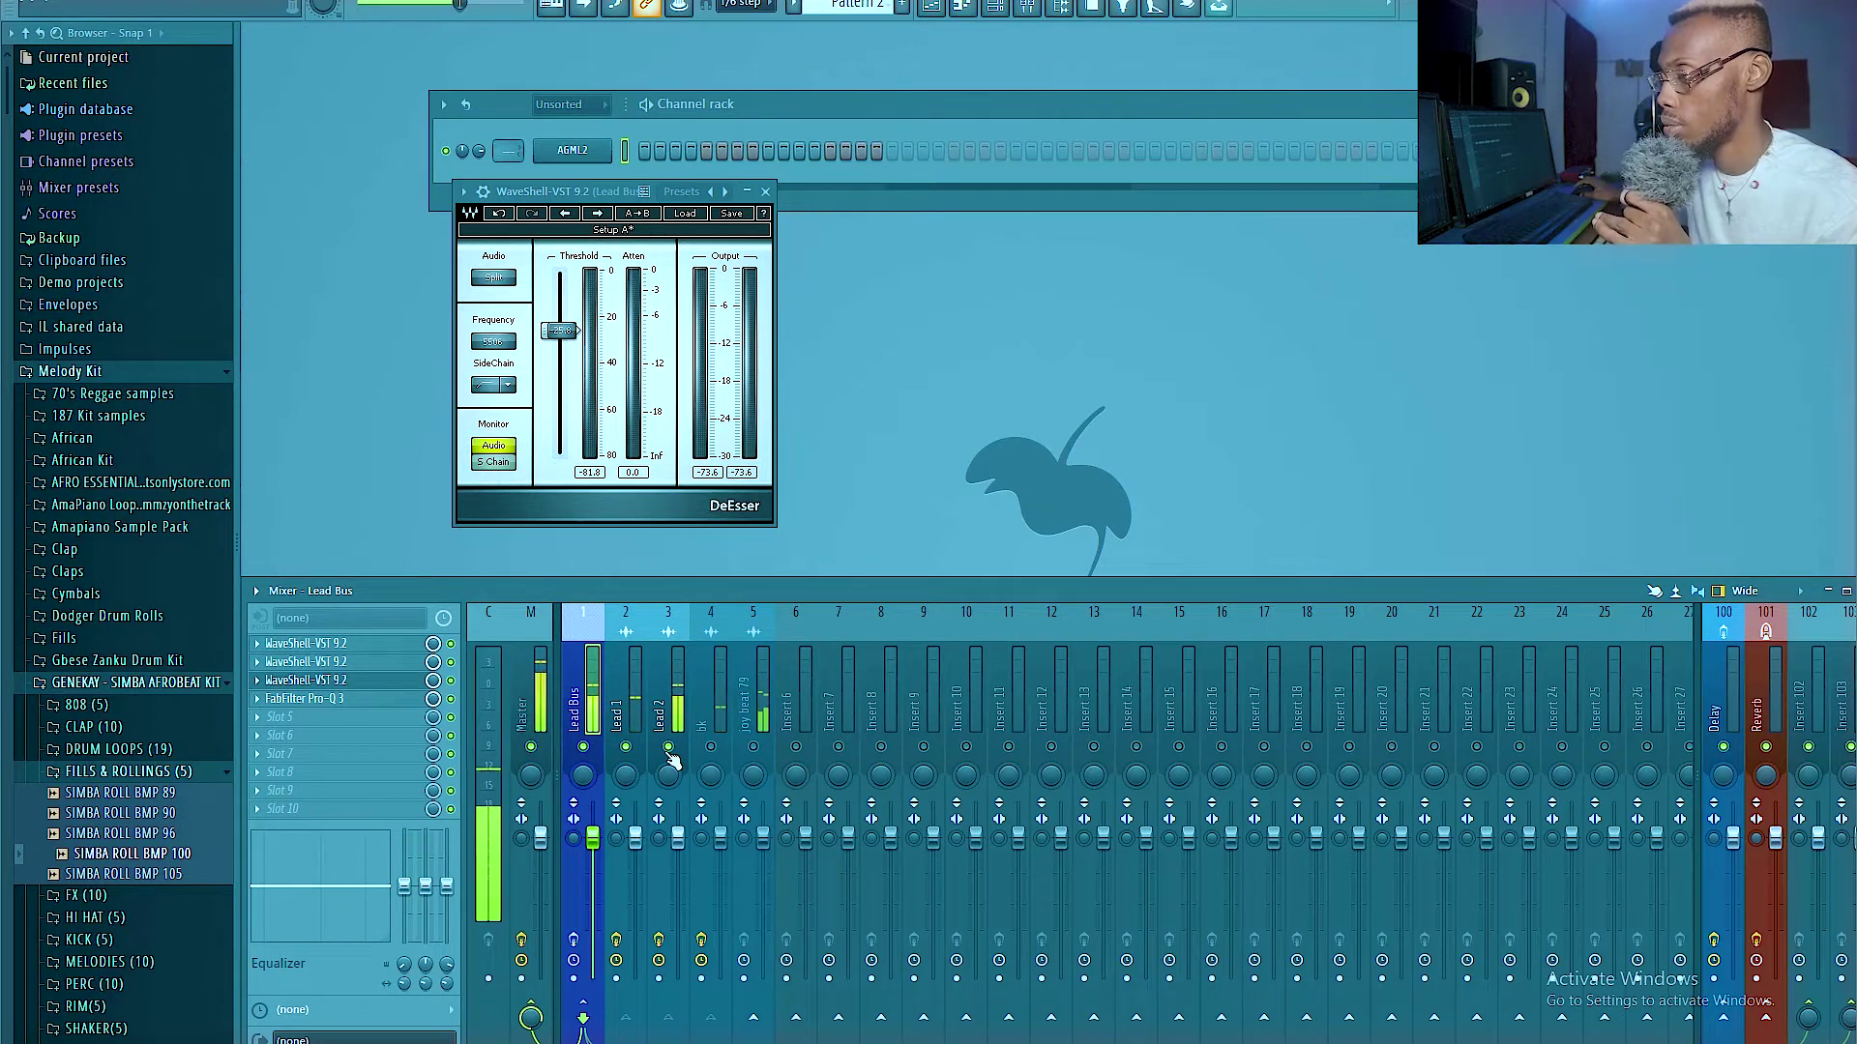
pyautogui.click(327, 646)
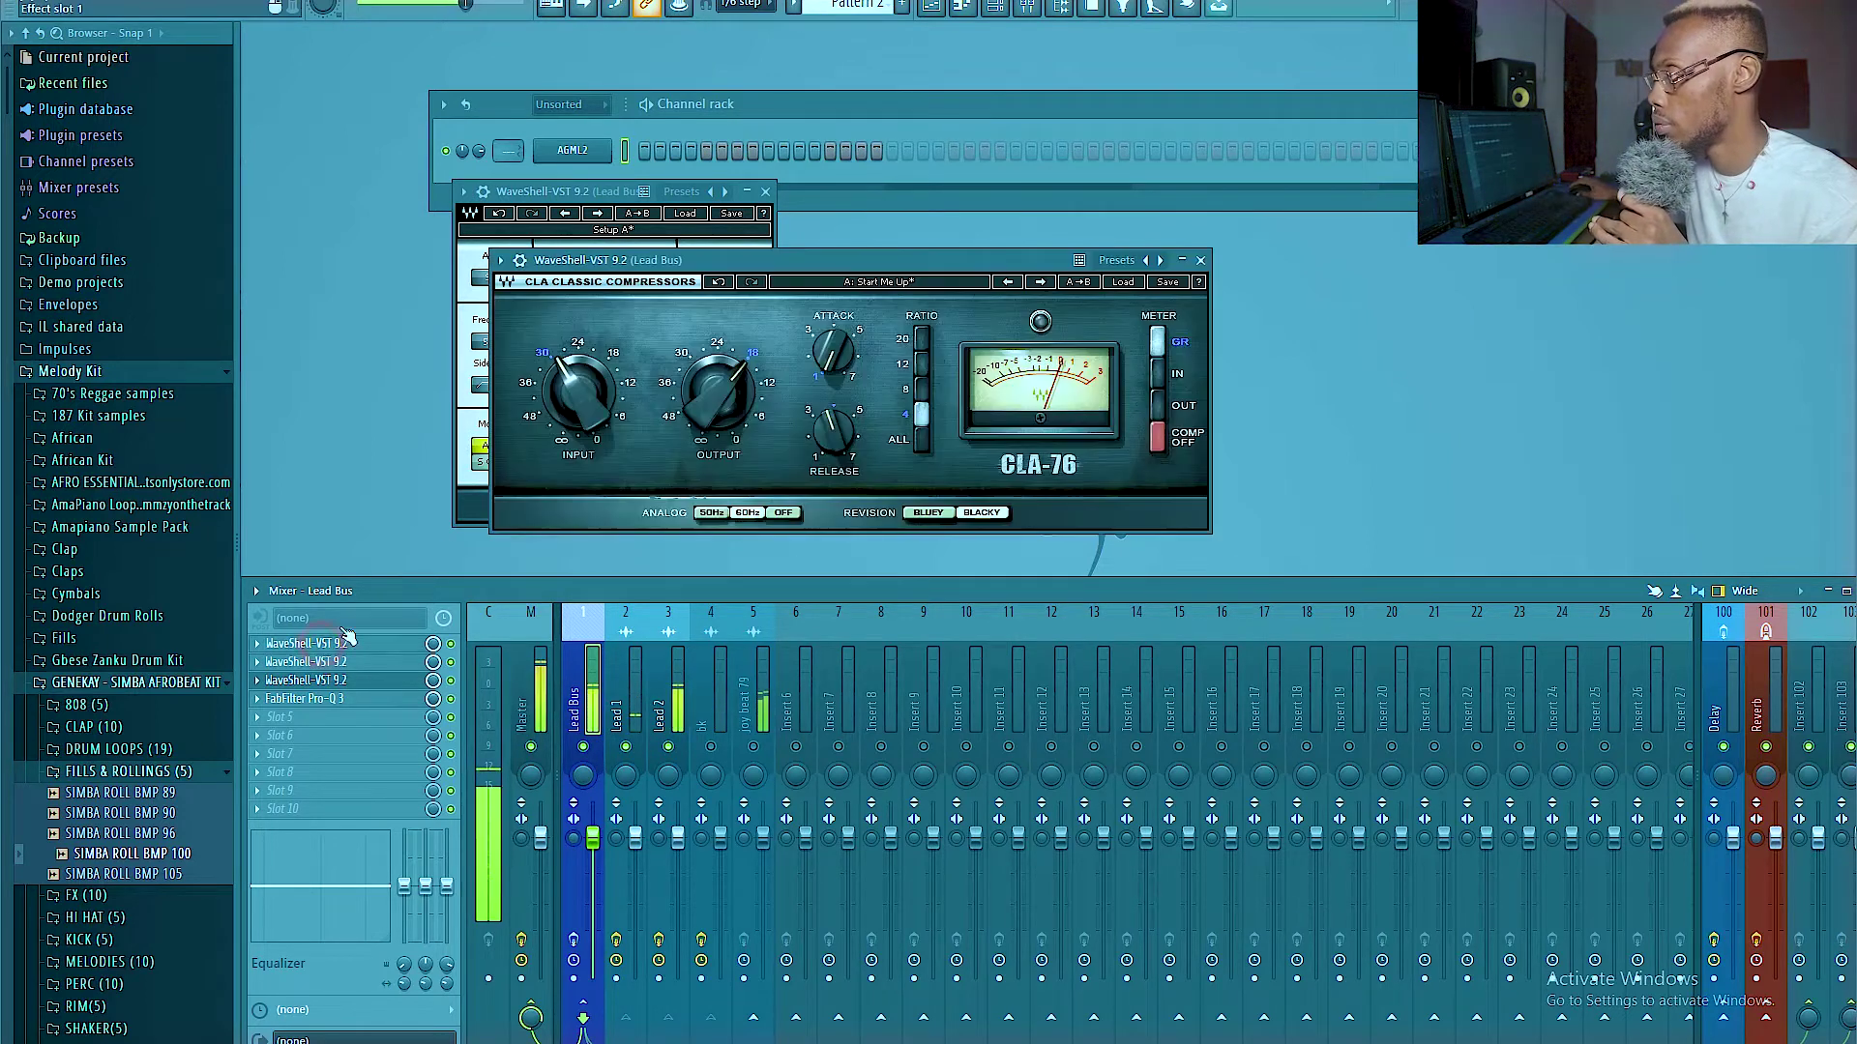
# - Re-enable Lead Bus processing to compare, glance at Master, and reposition the CLA-76 window
pyautogui.click(577, 942)
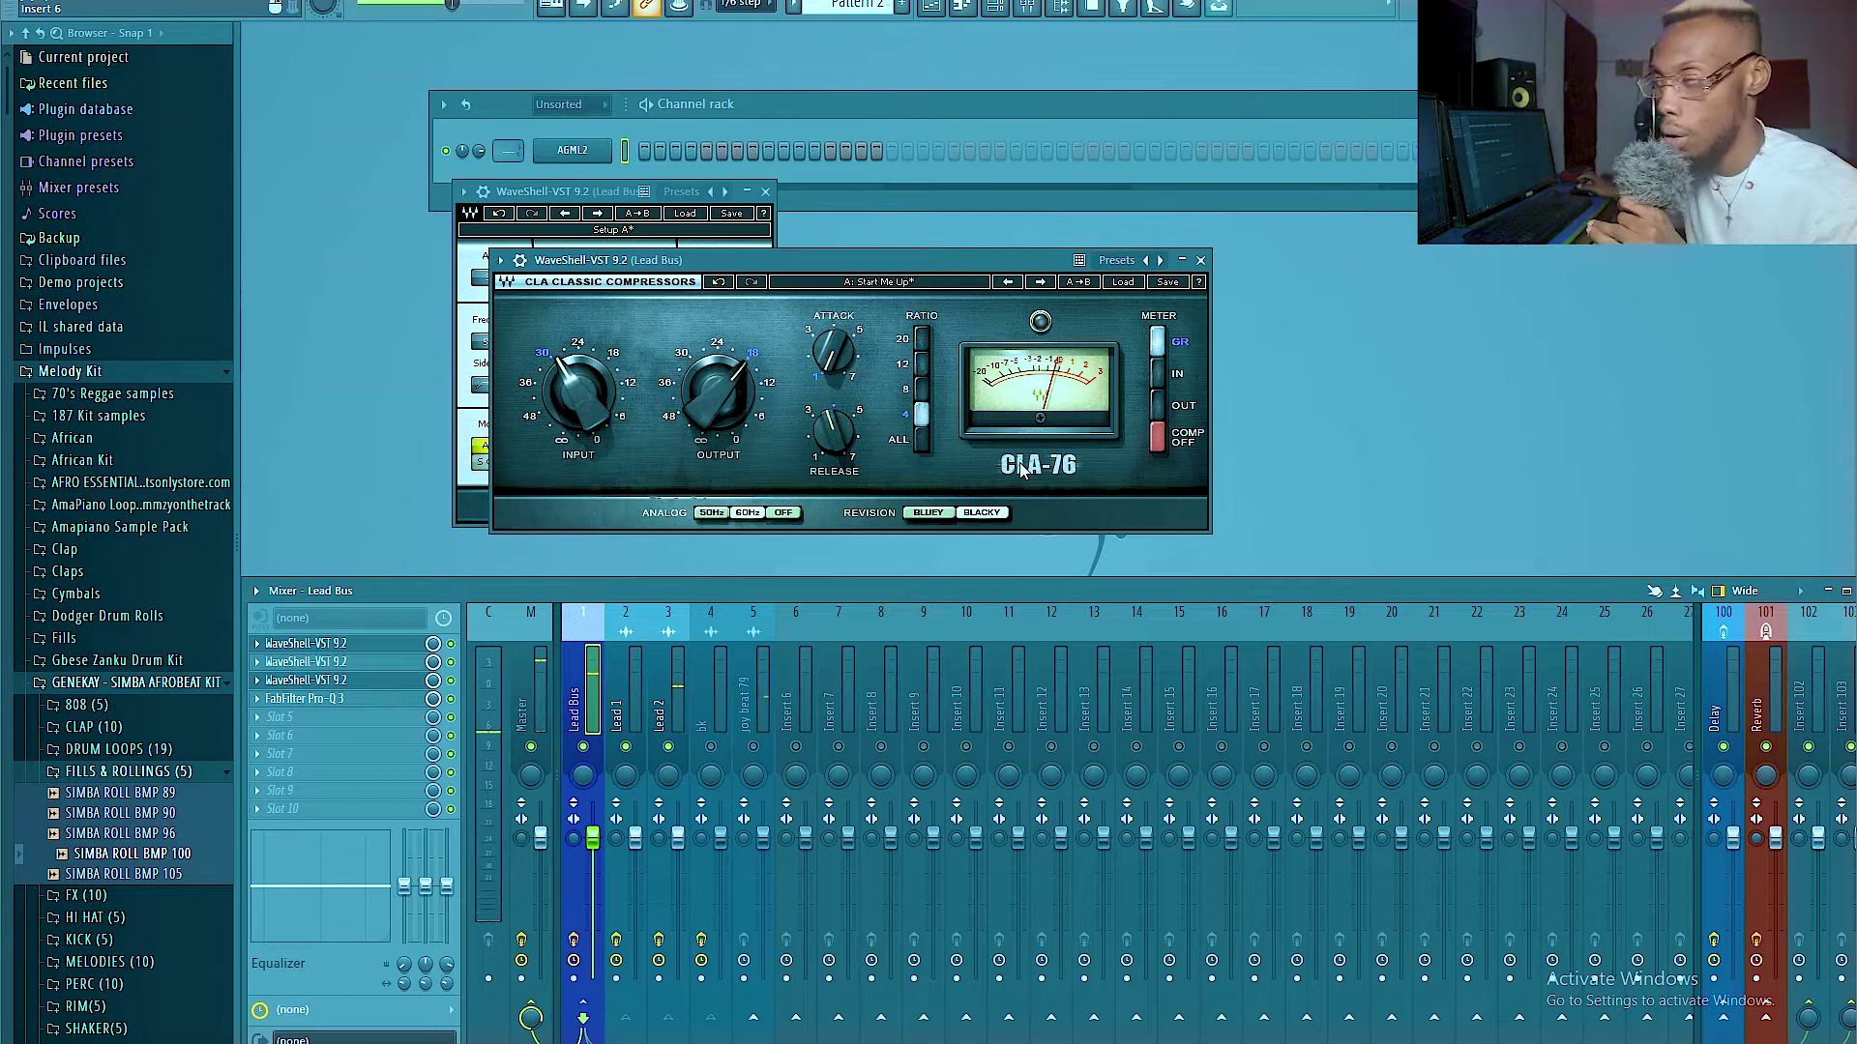
pyautogui.click(846, 260)
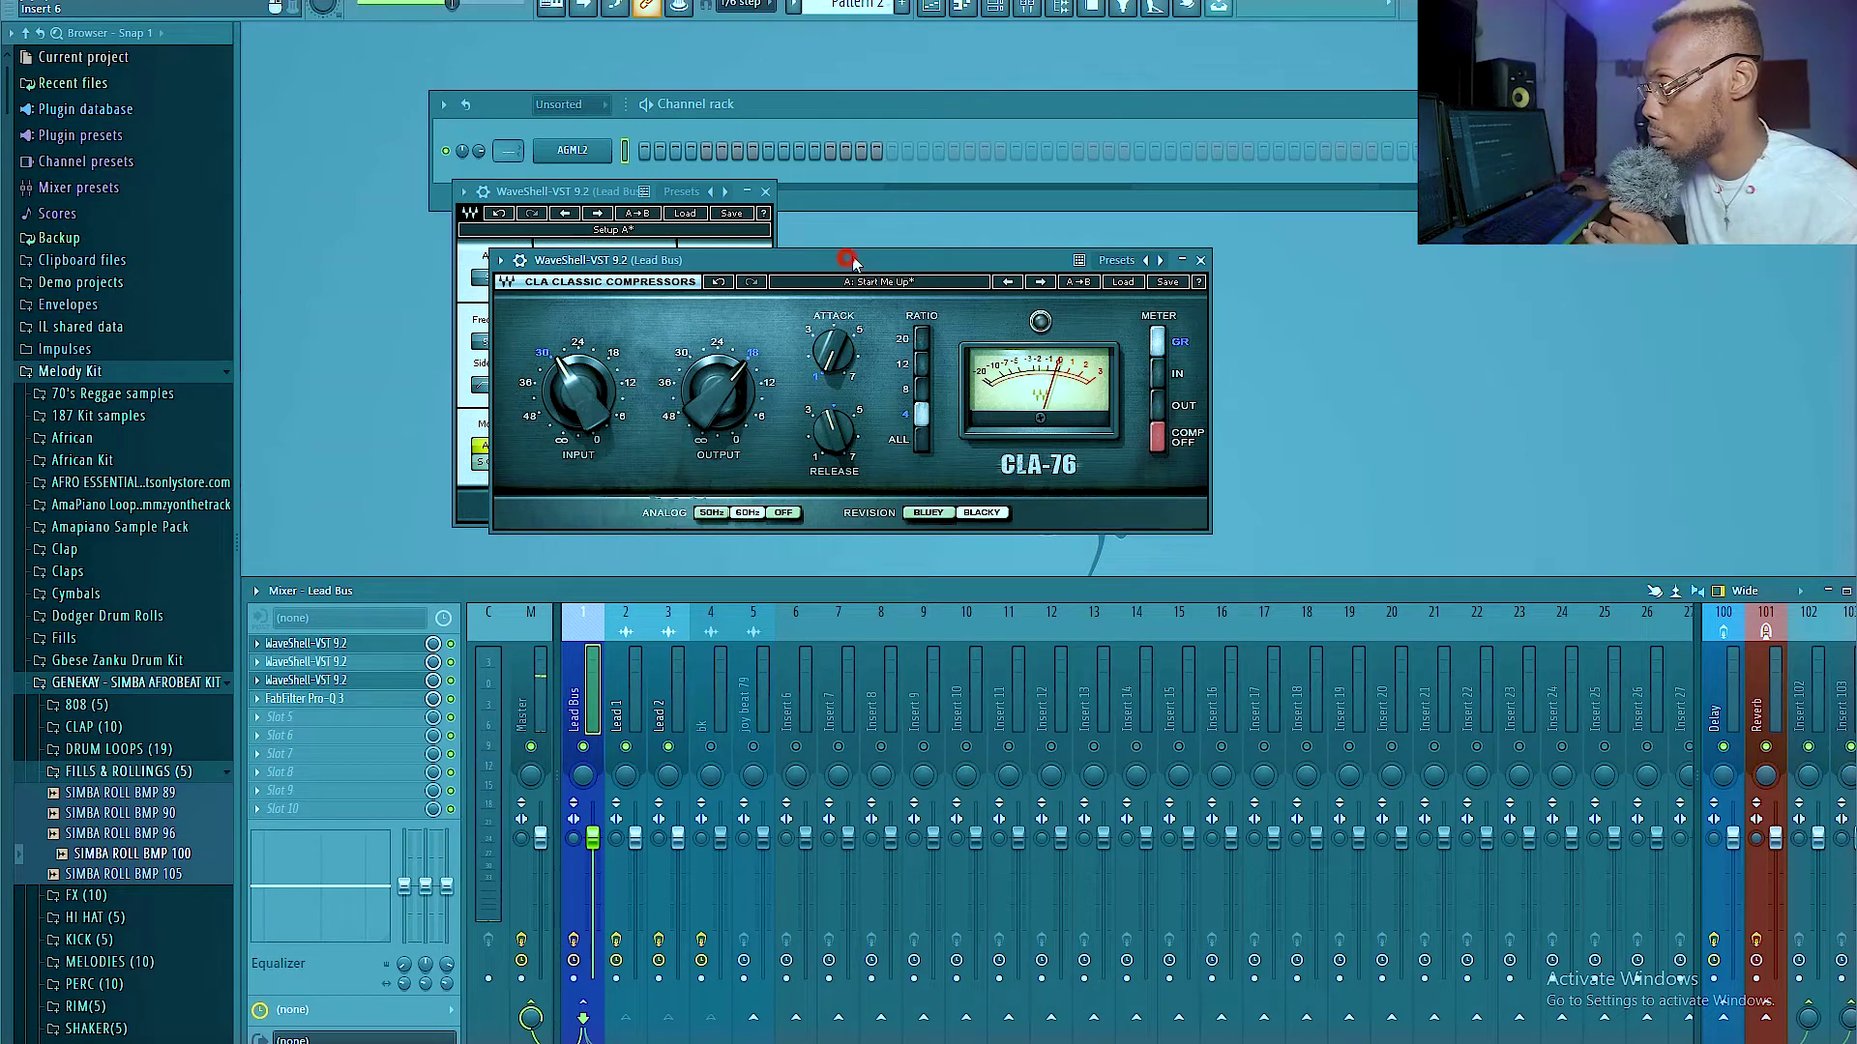
pyautogui.moveTo(846, 260); pyautogui.dragTo(884, 245)
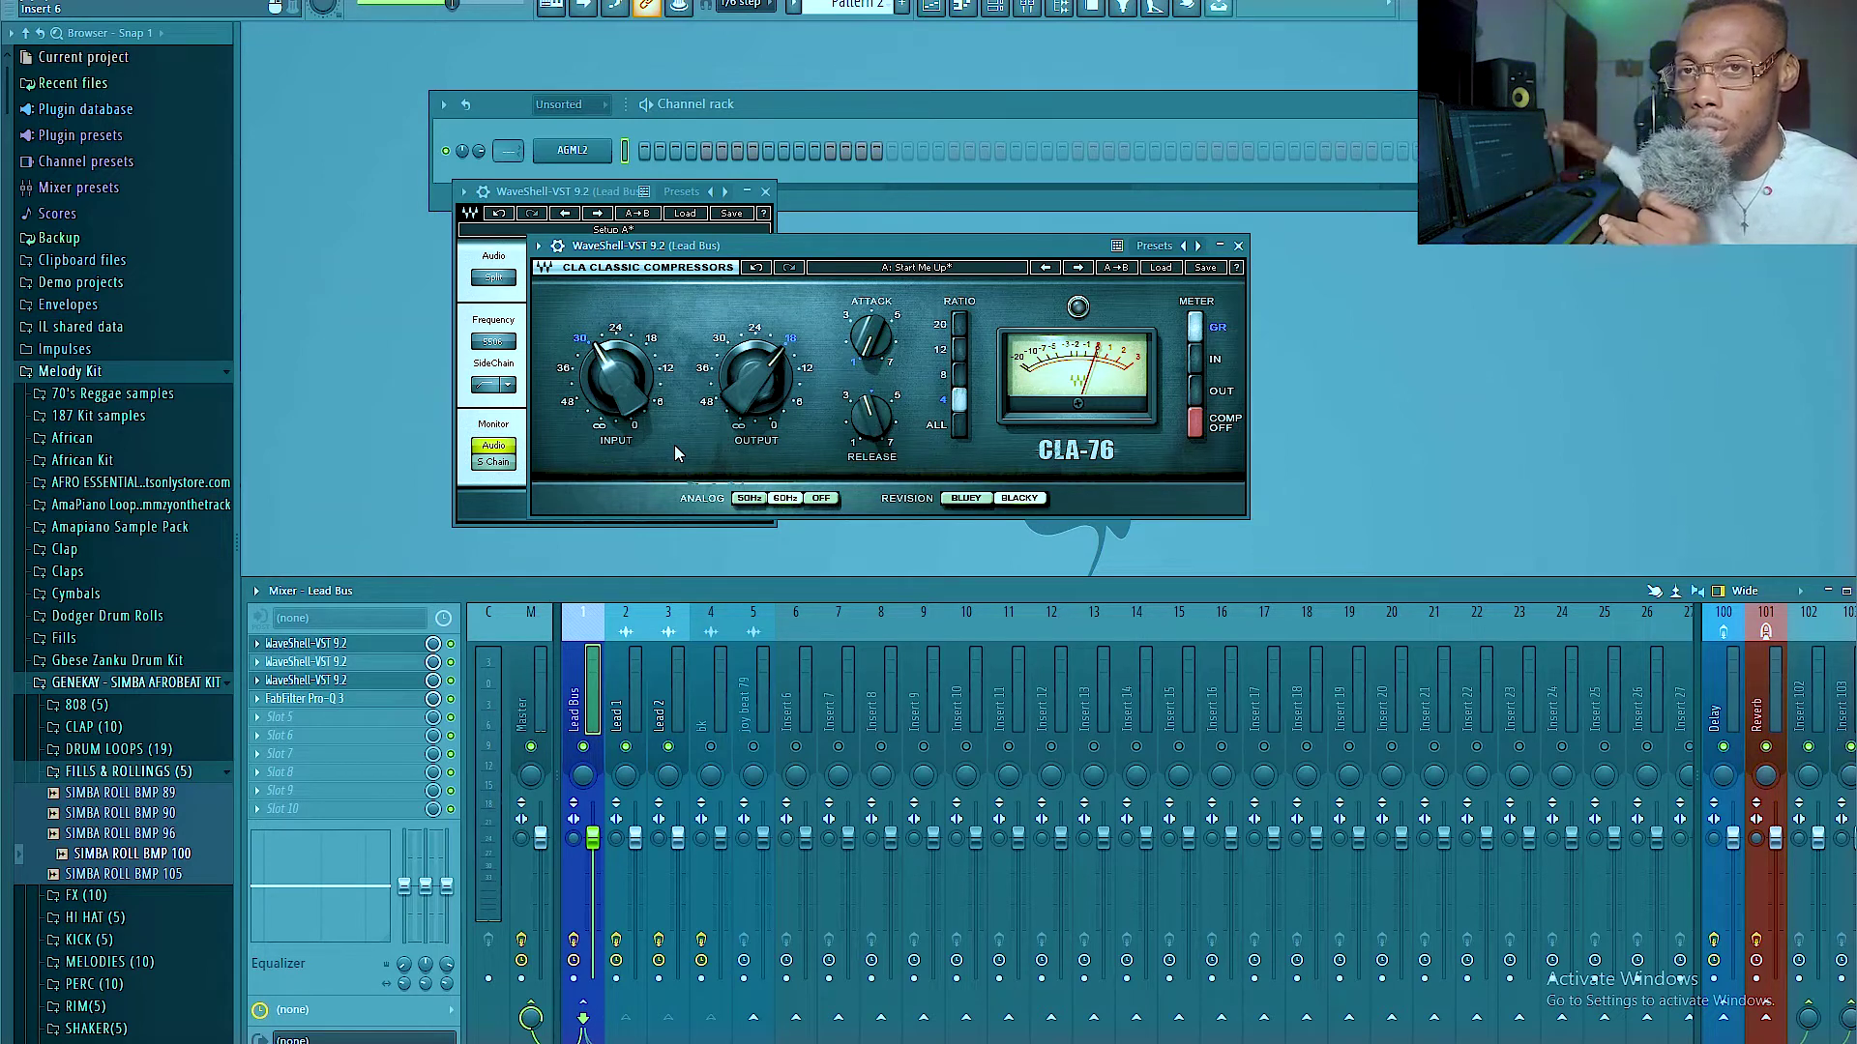
pyautogui.click(544, 721)
pyautogui.click(592, 694)
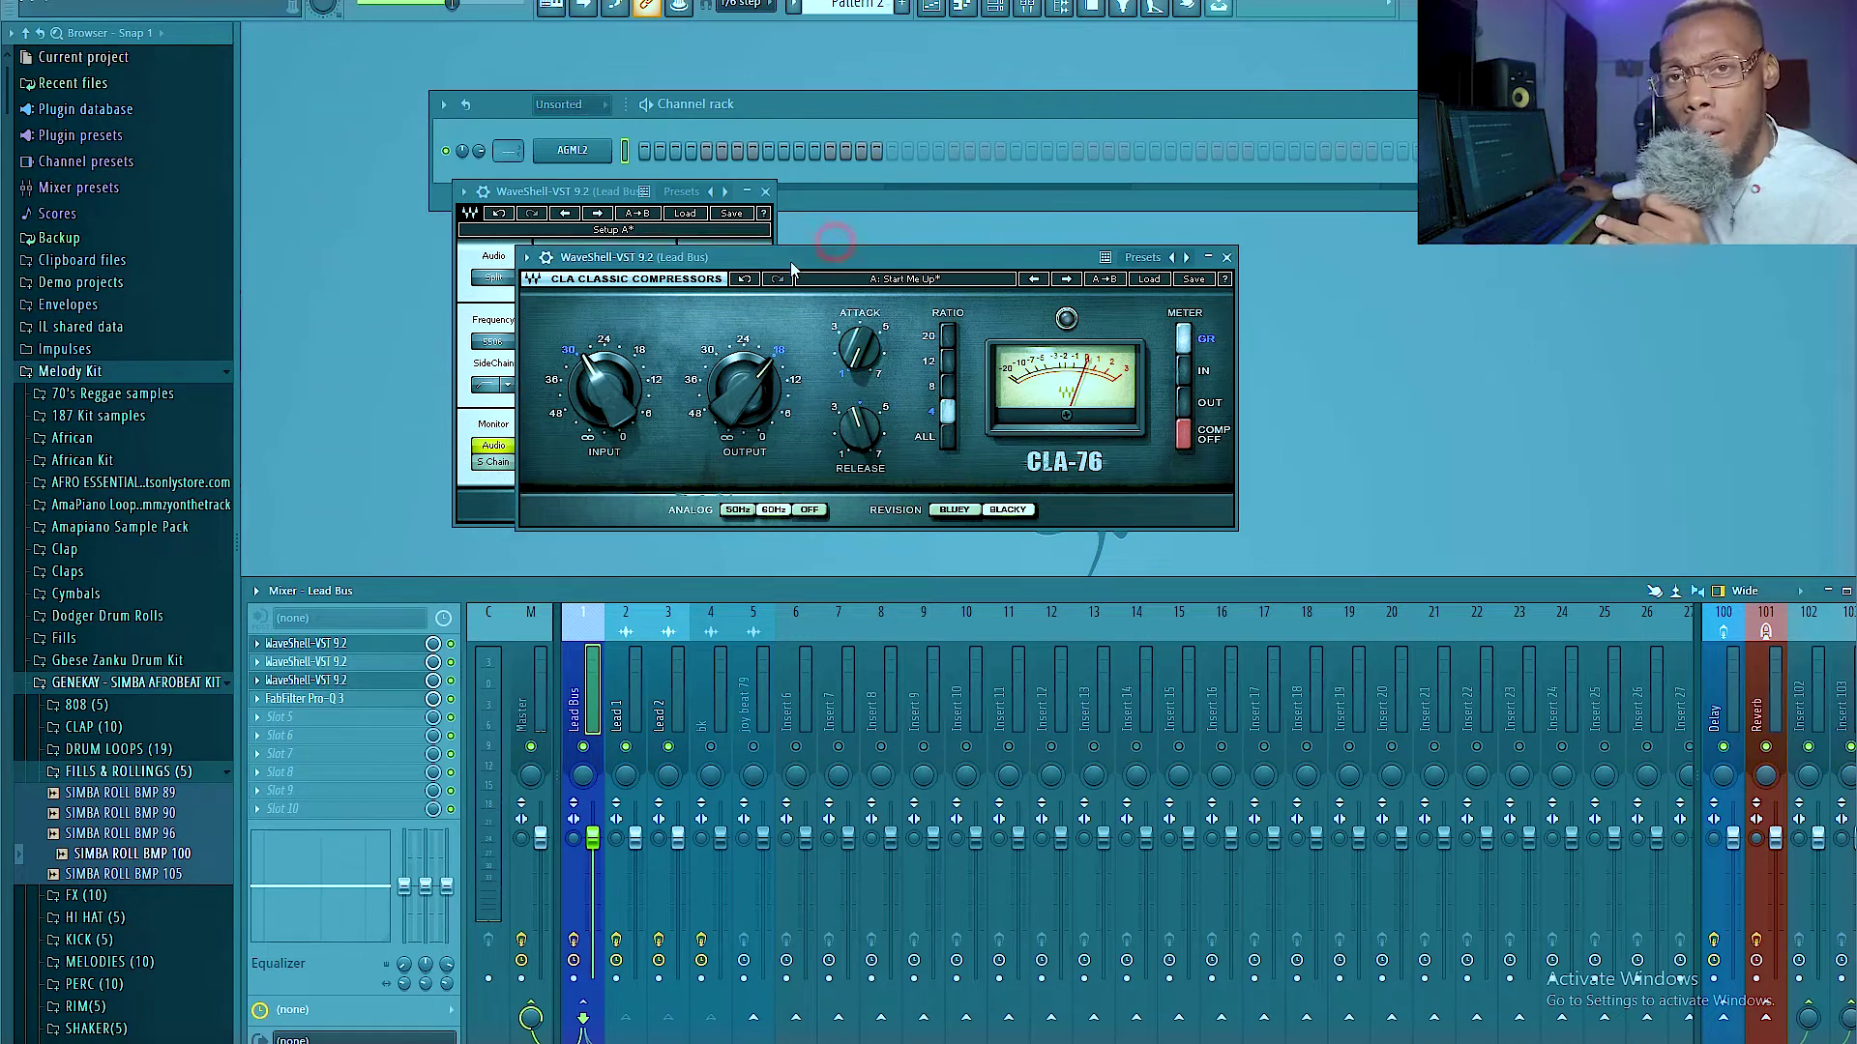
pyautogui.moveTo(791, 254); pyautogui.dragTo(714, 299)
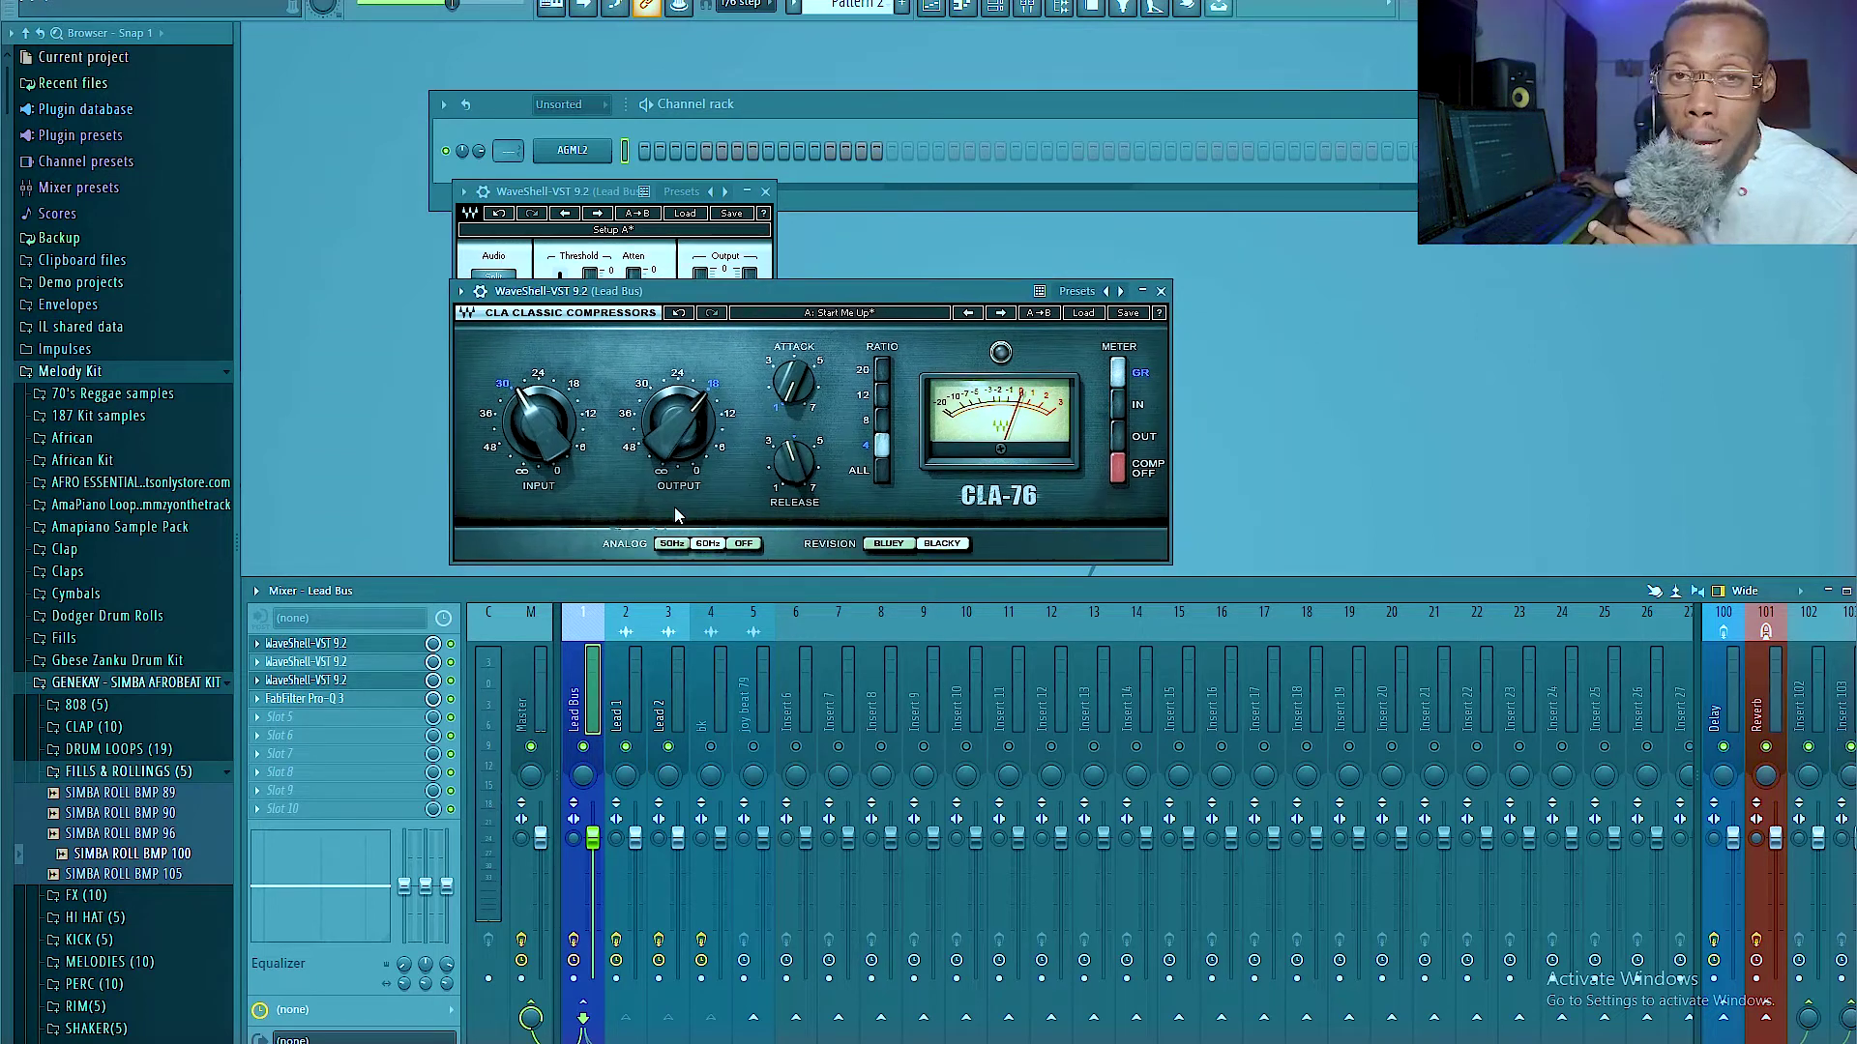
pyautogui.moveTo(682, 288); pyautogui.dragTo(742, 275)
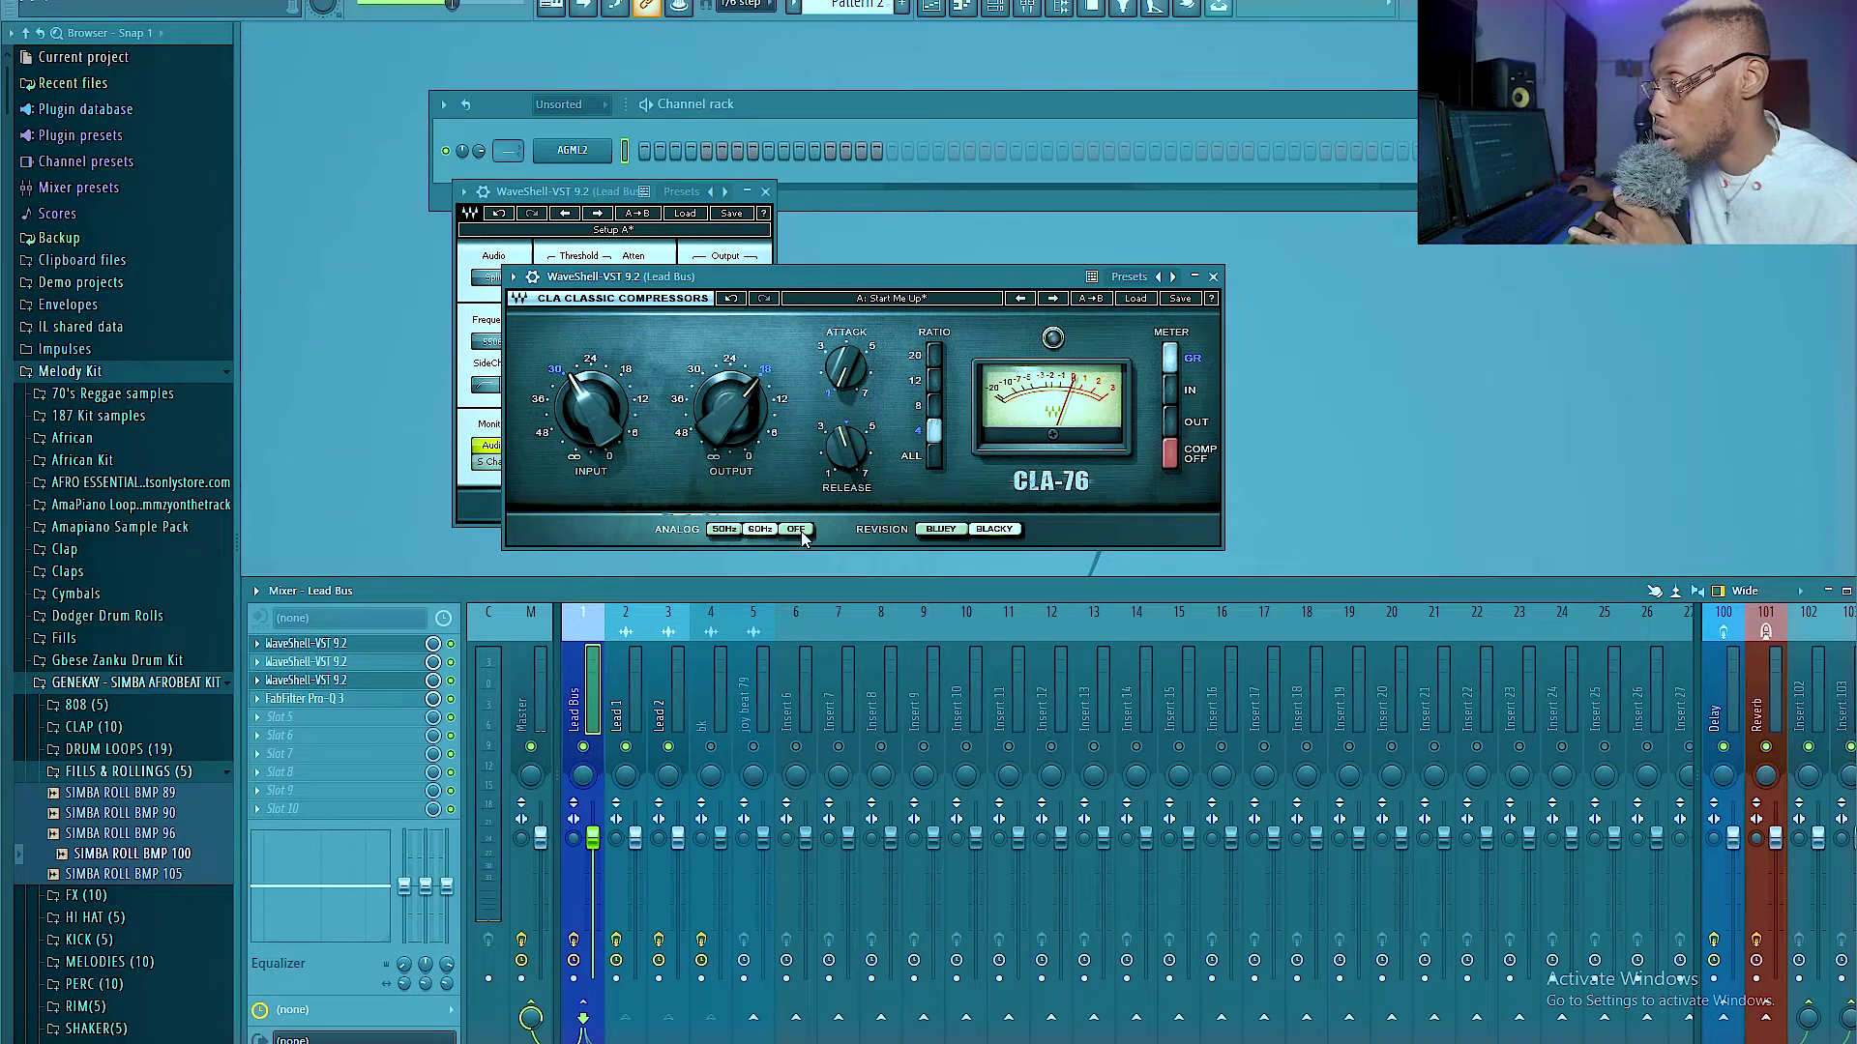
# - Set the CLA-76 analog mode to 60Hz, close it, and show the Delay send's effects
pyautogui.click(799, 534)
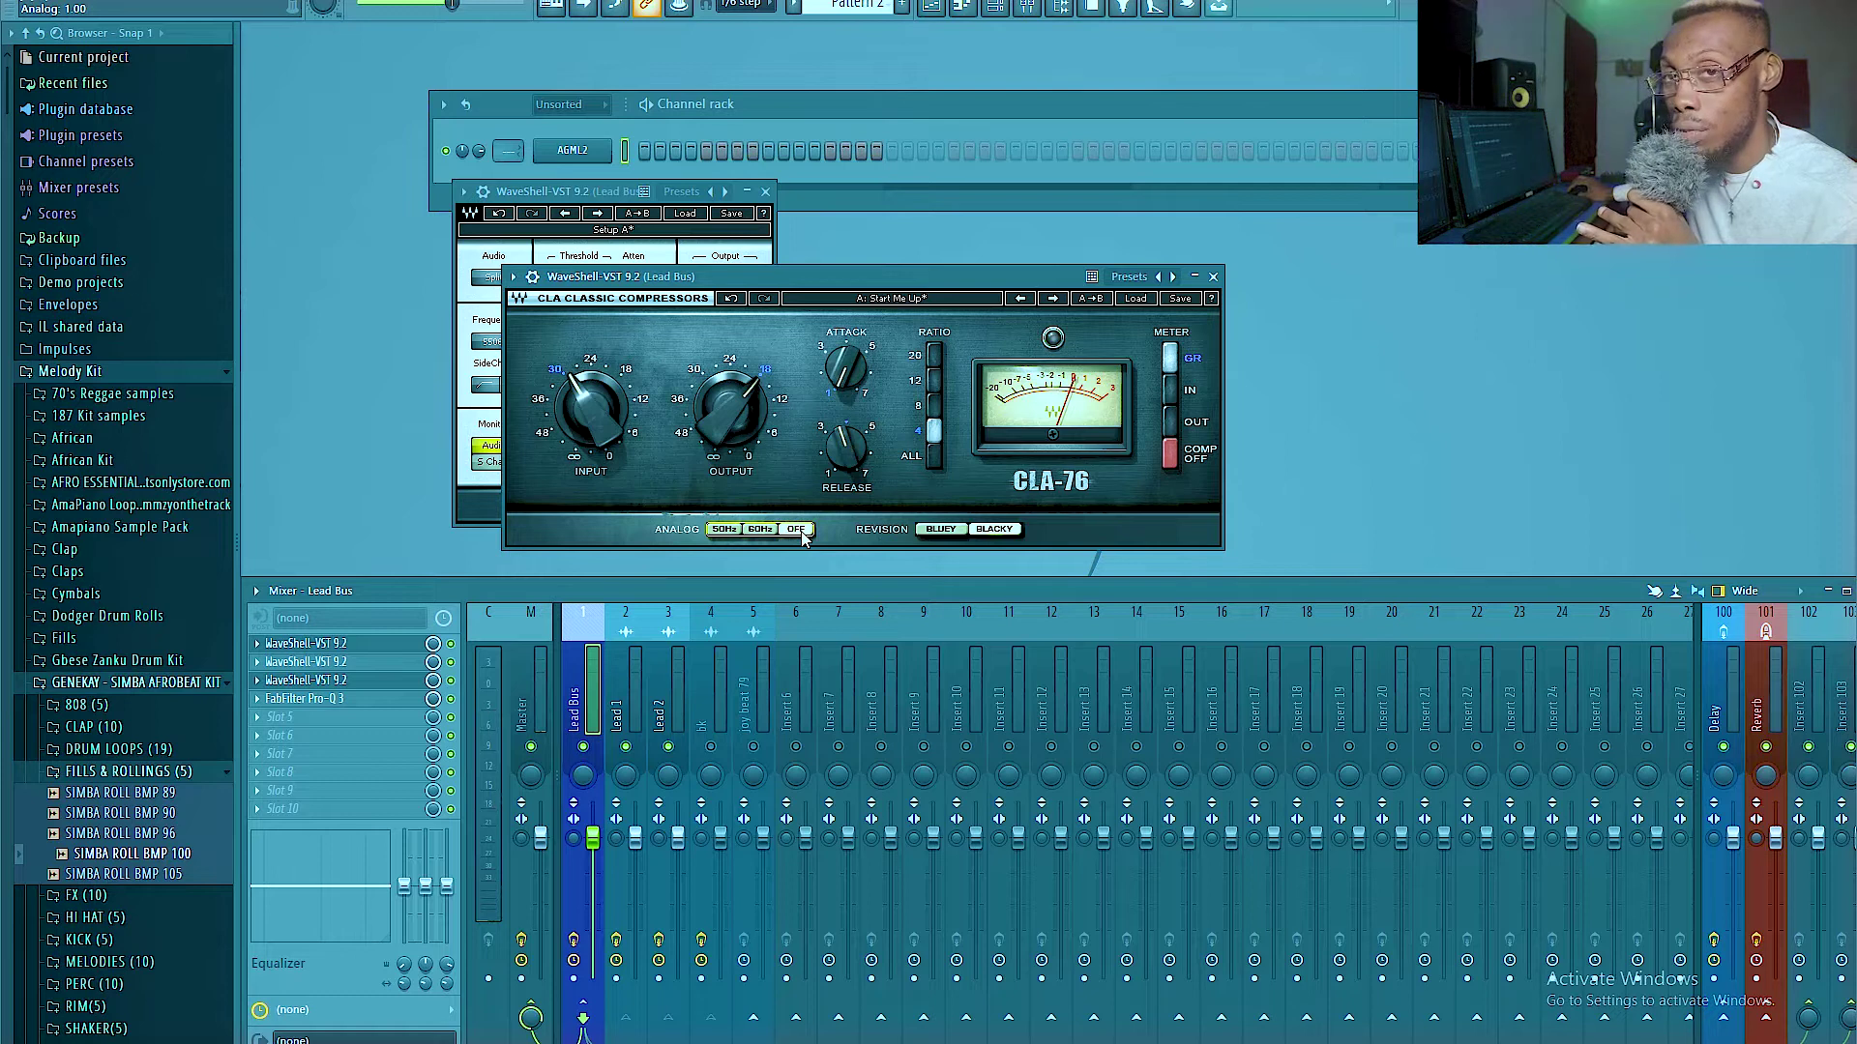
pyautogui.click(761, 532)
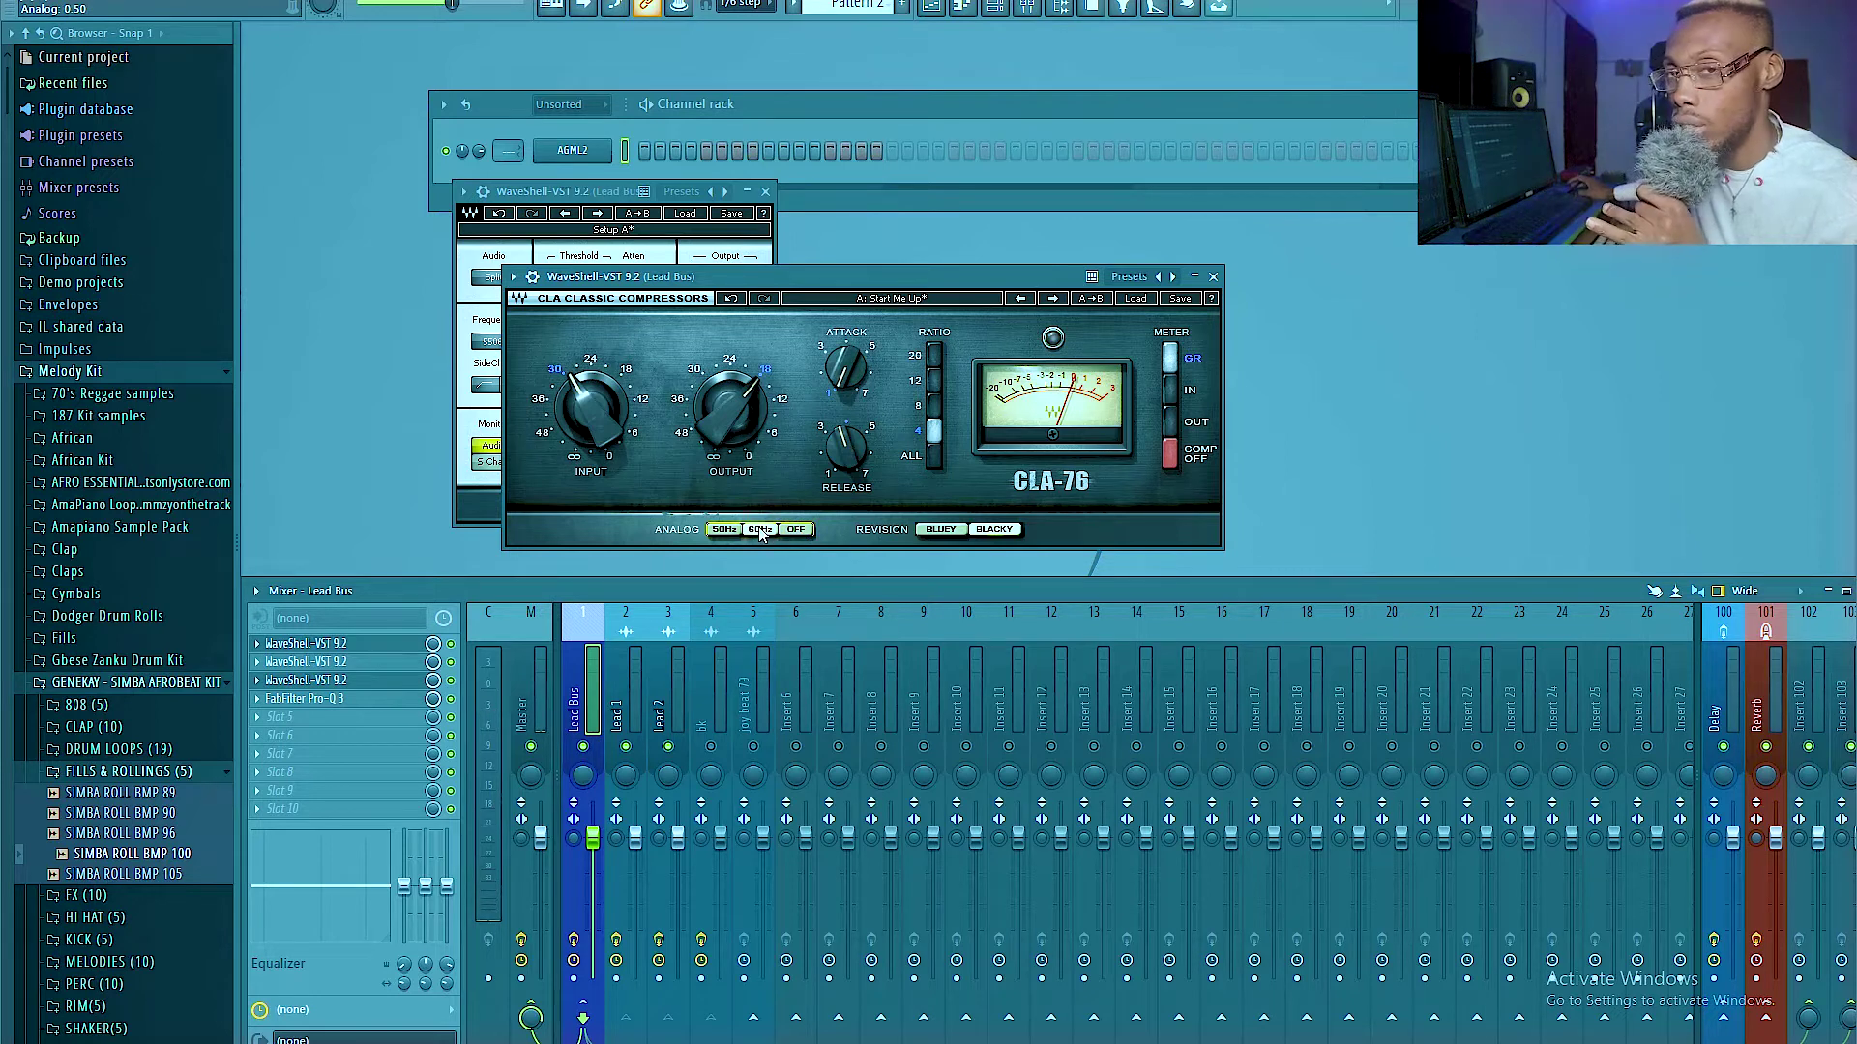
pyautogui.click(1213, 278)
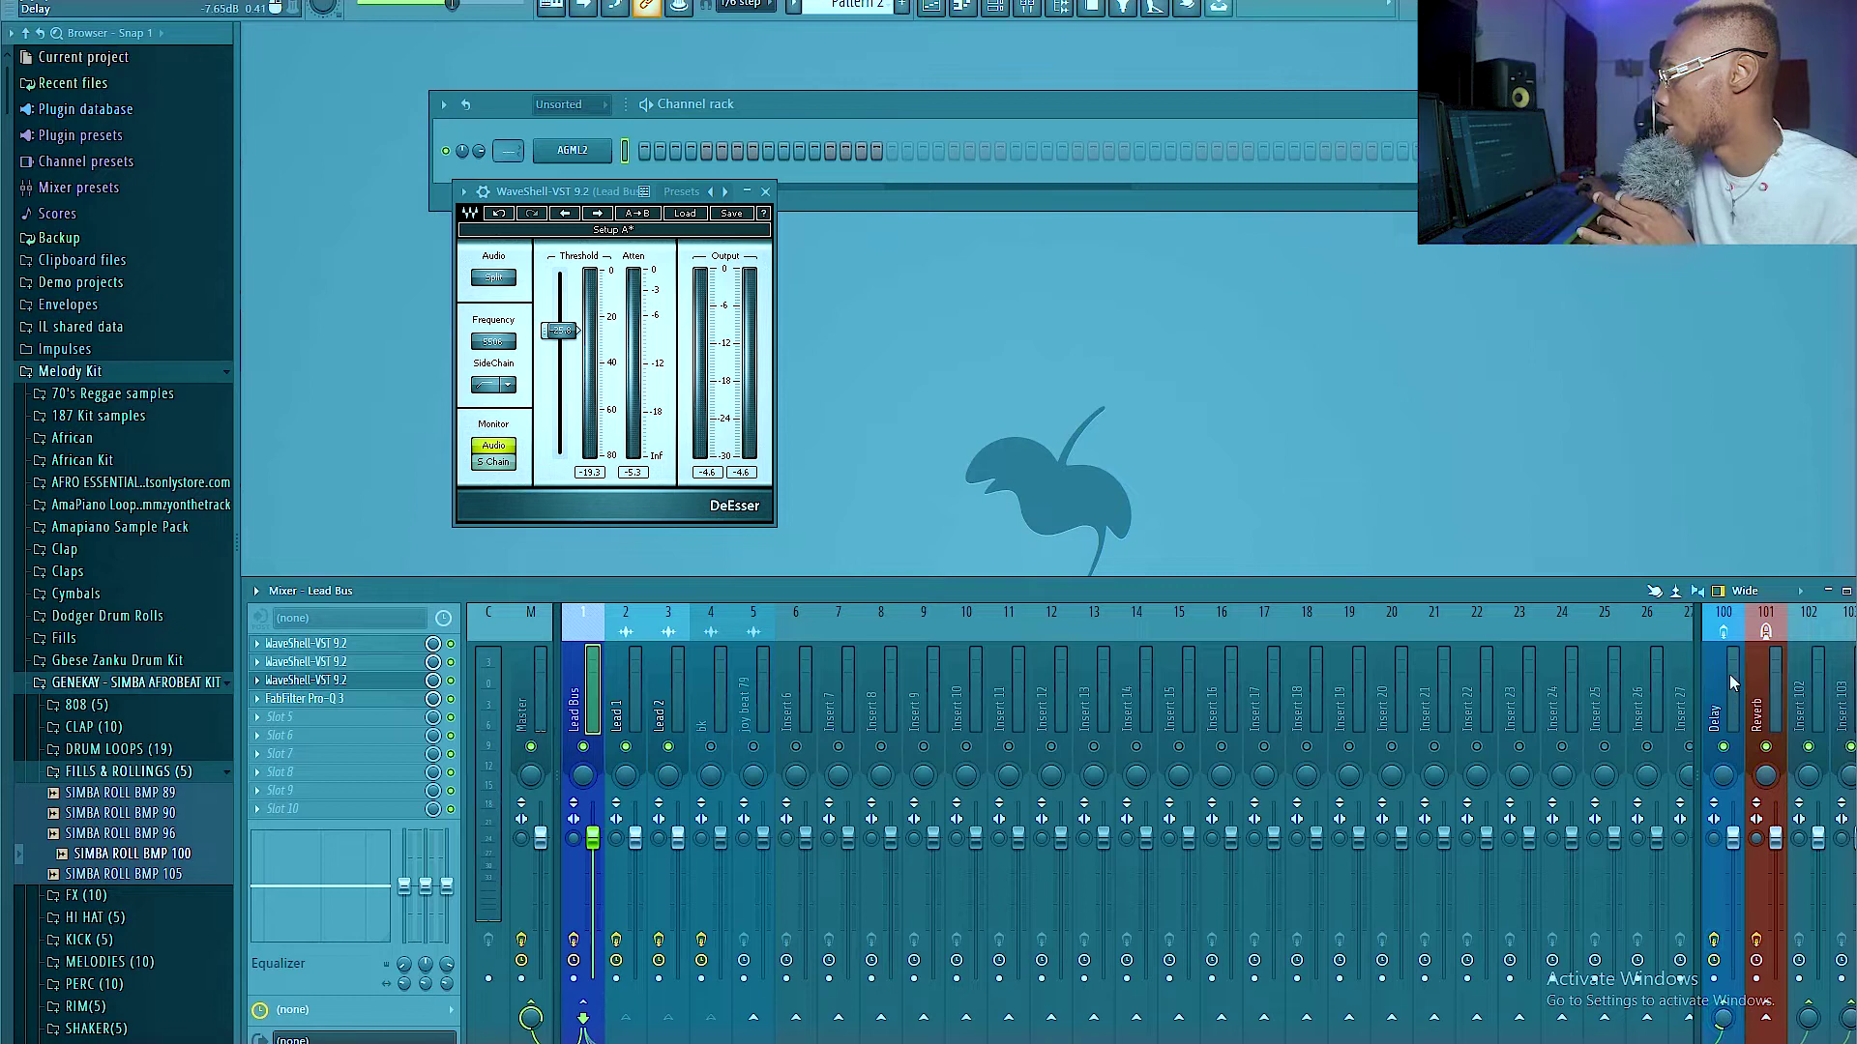
pyautogui.click(1724, 1021)
pyautogui.click(327, 643)
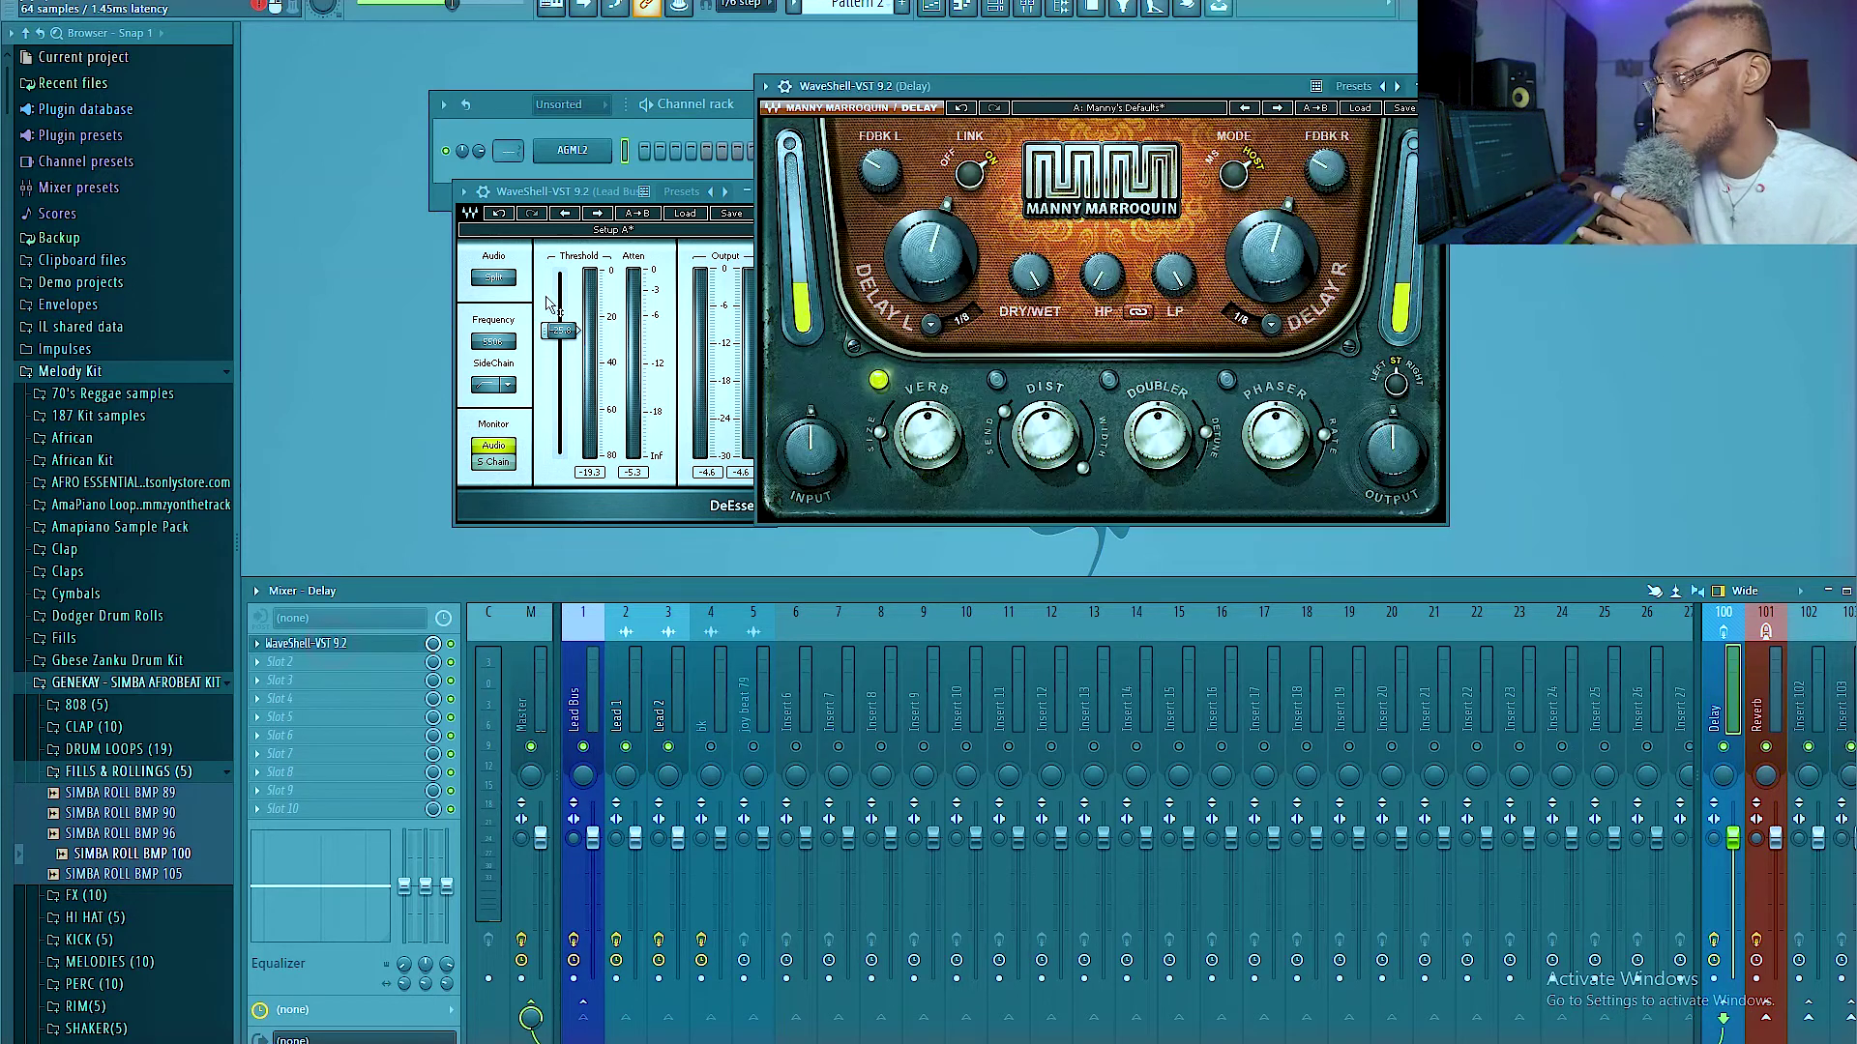
pyautogui.moveTo(1100, 87); pyautogui.dragTo(882, 132)
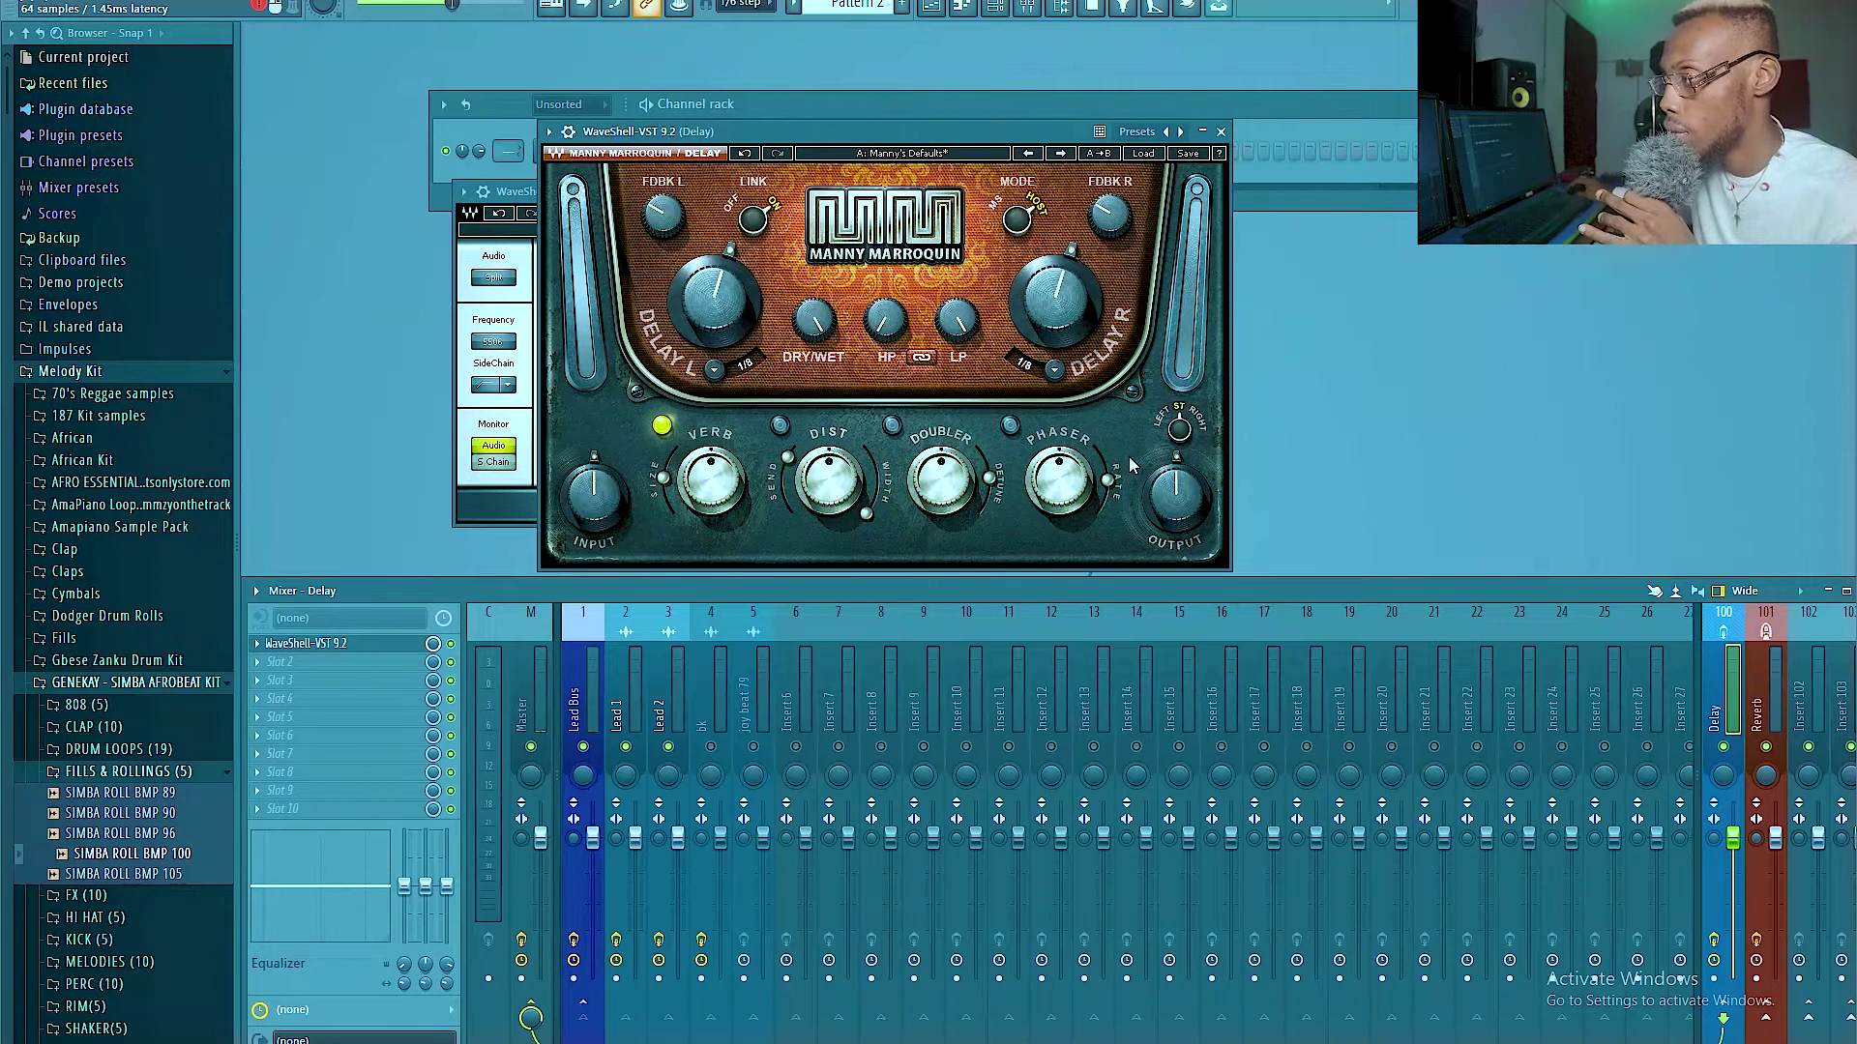
pyautogui.moveTo(827, 132); pyautogui.dragTo(765, 107)
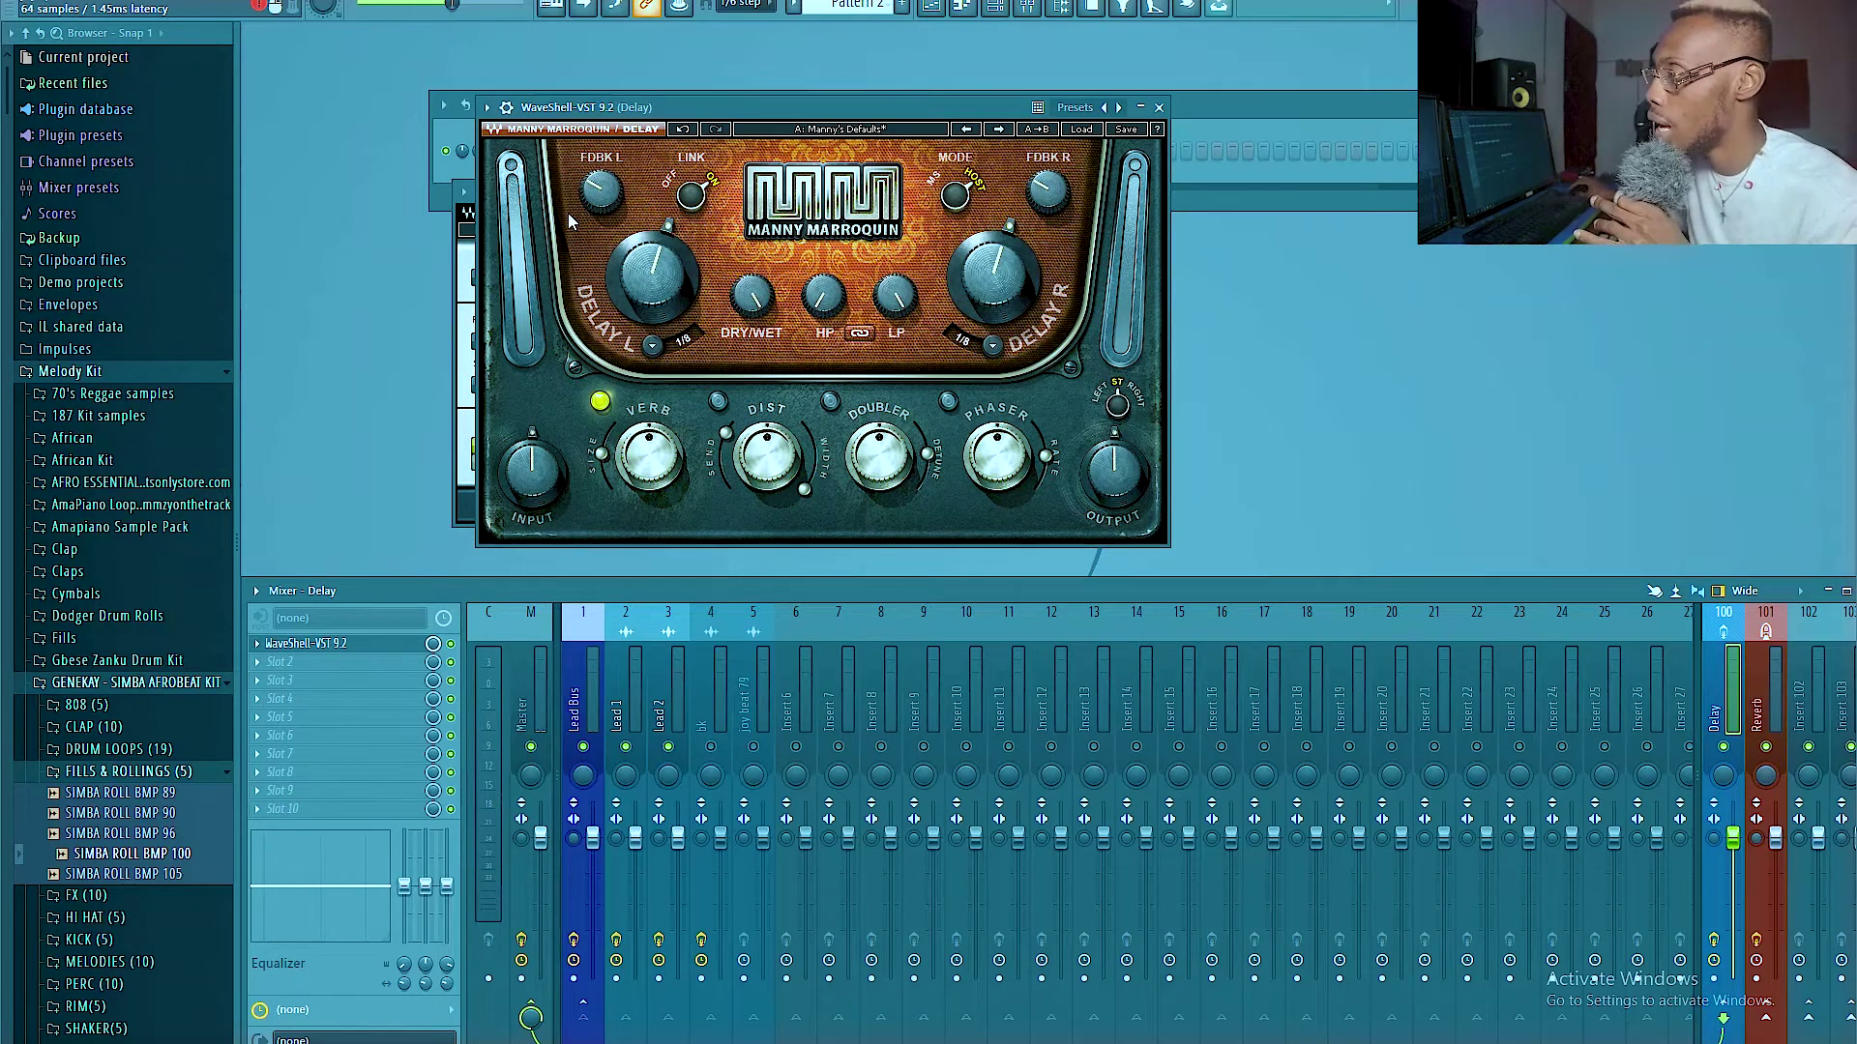
pyautogui.click(1160, 108)
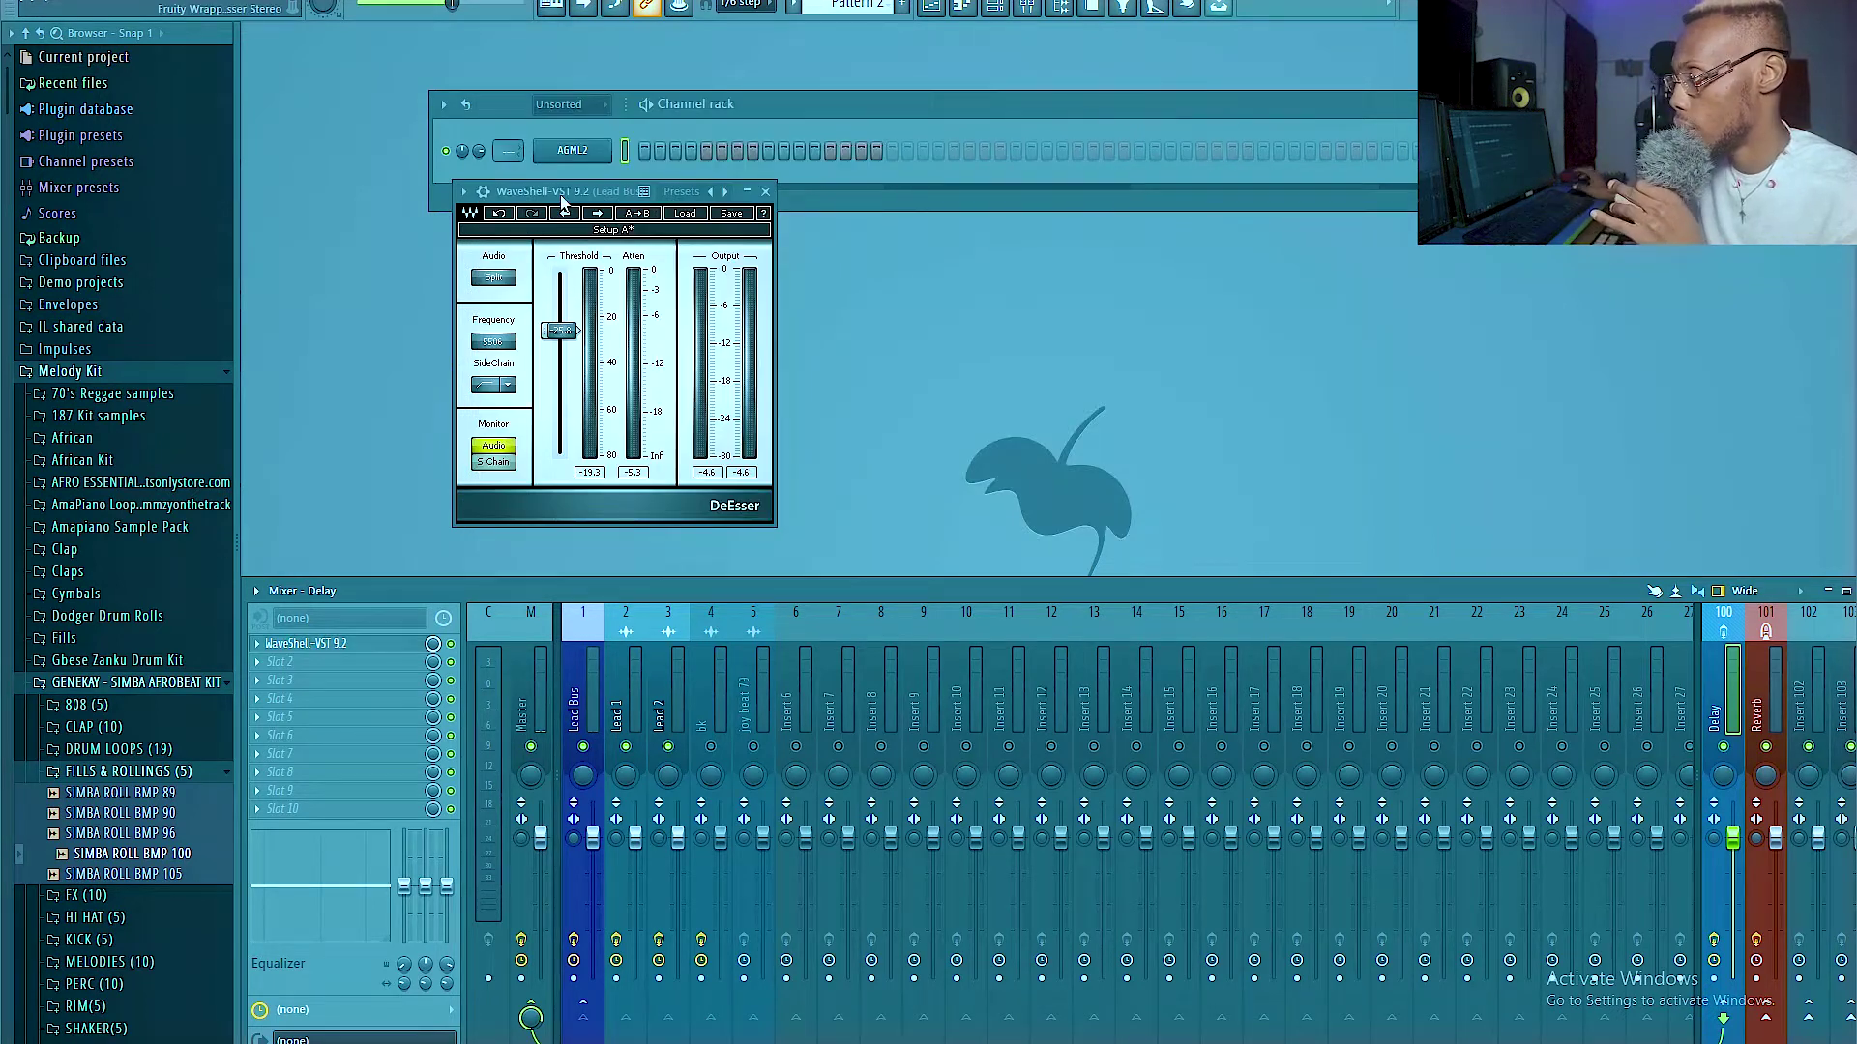
pyautogui.press('space')
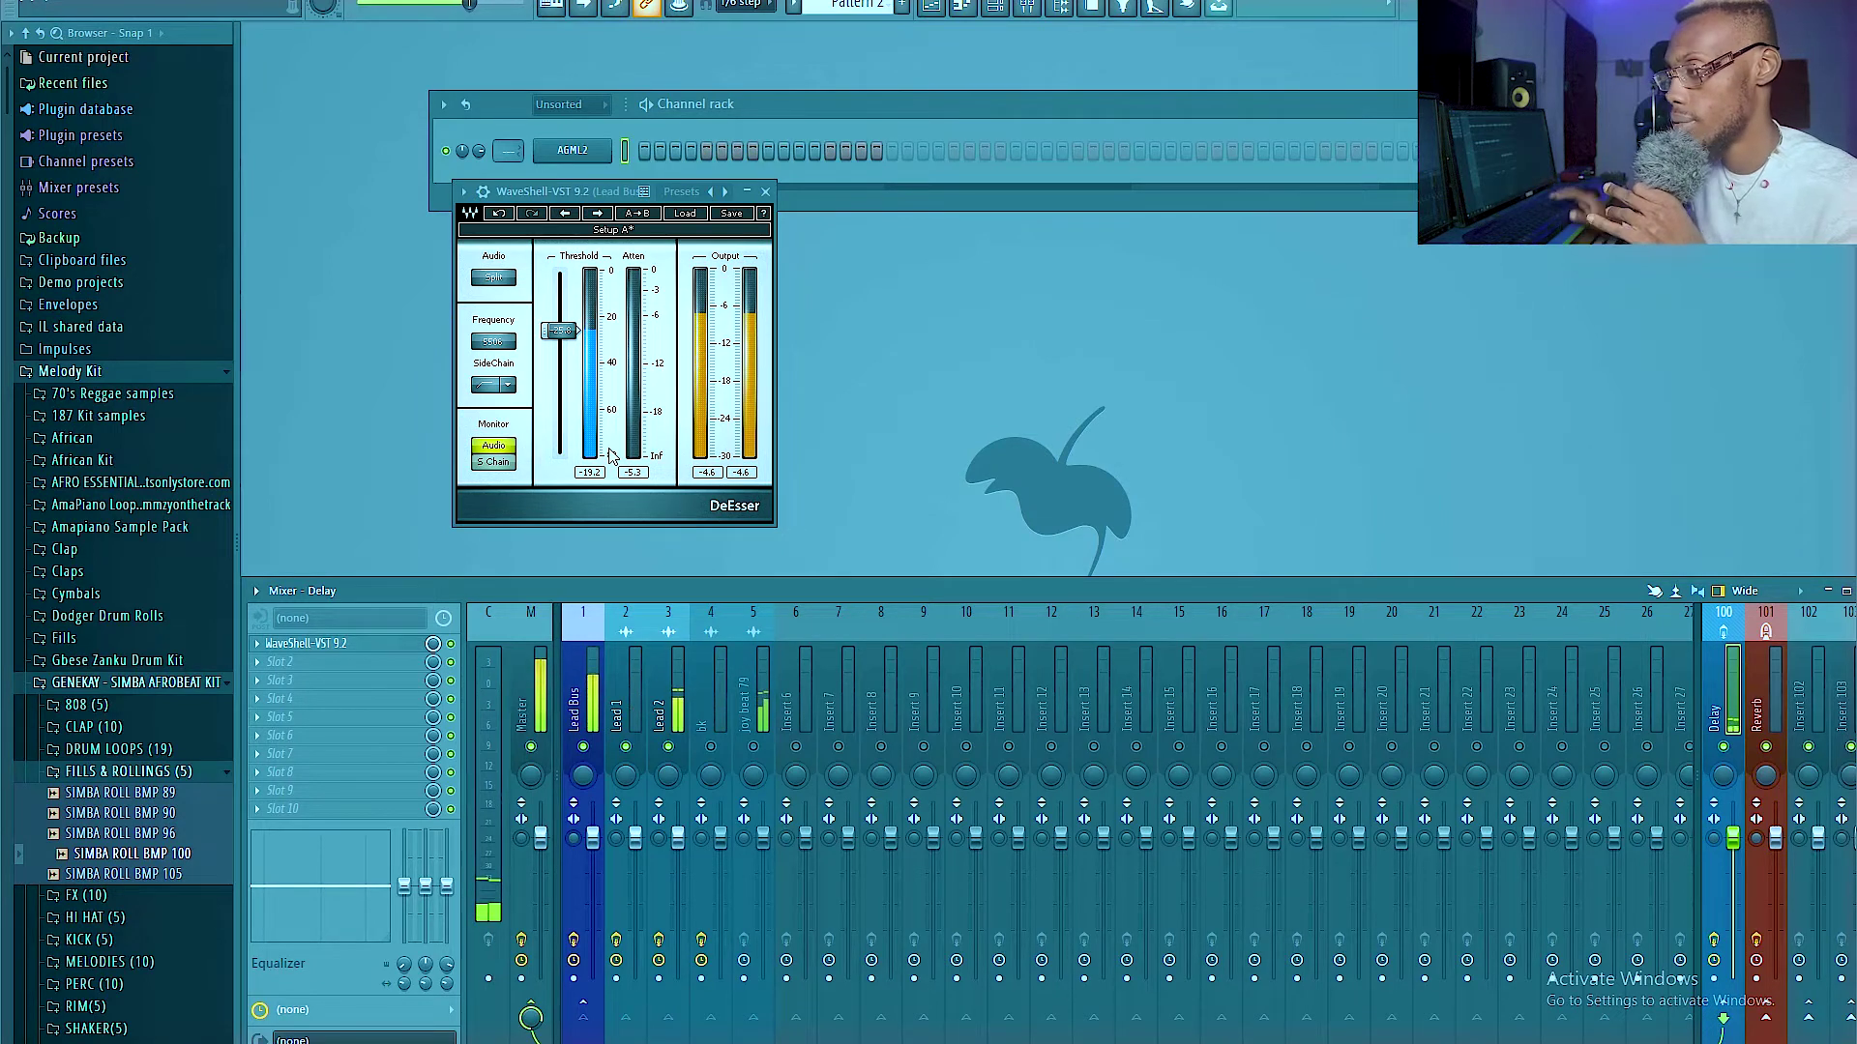
pyautogui.press('space')
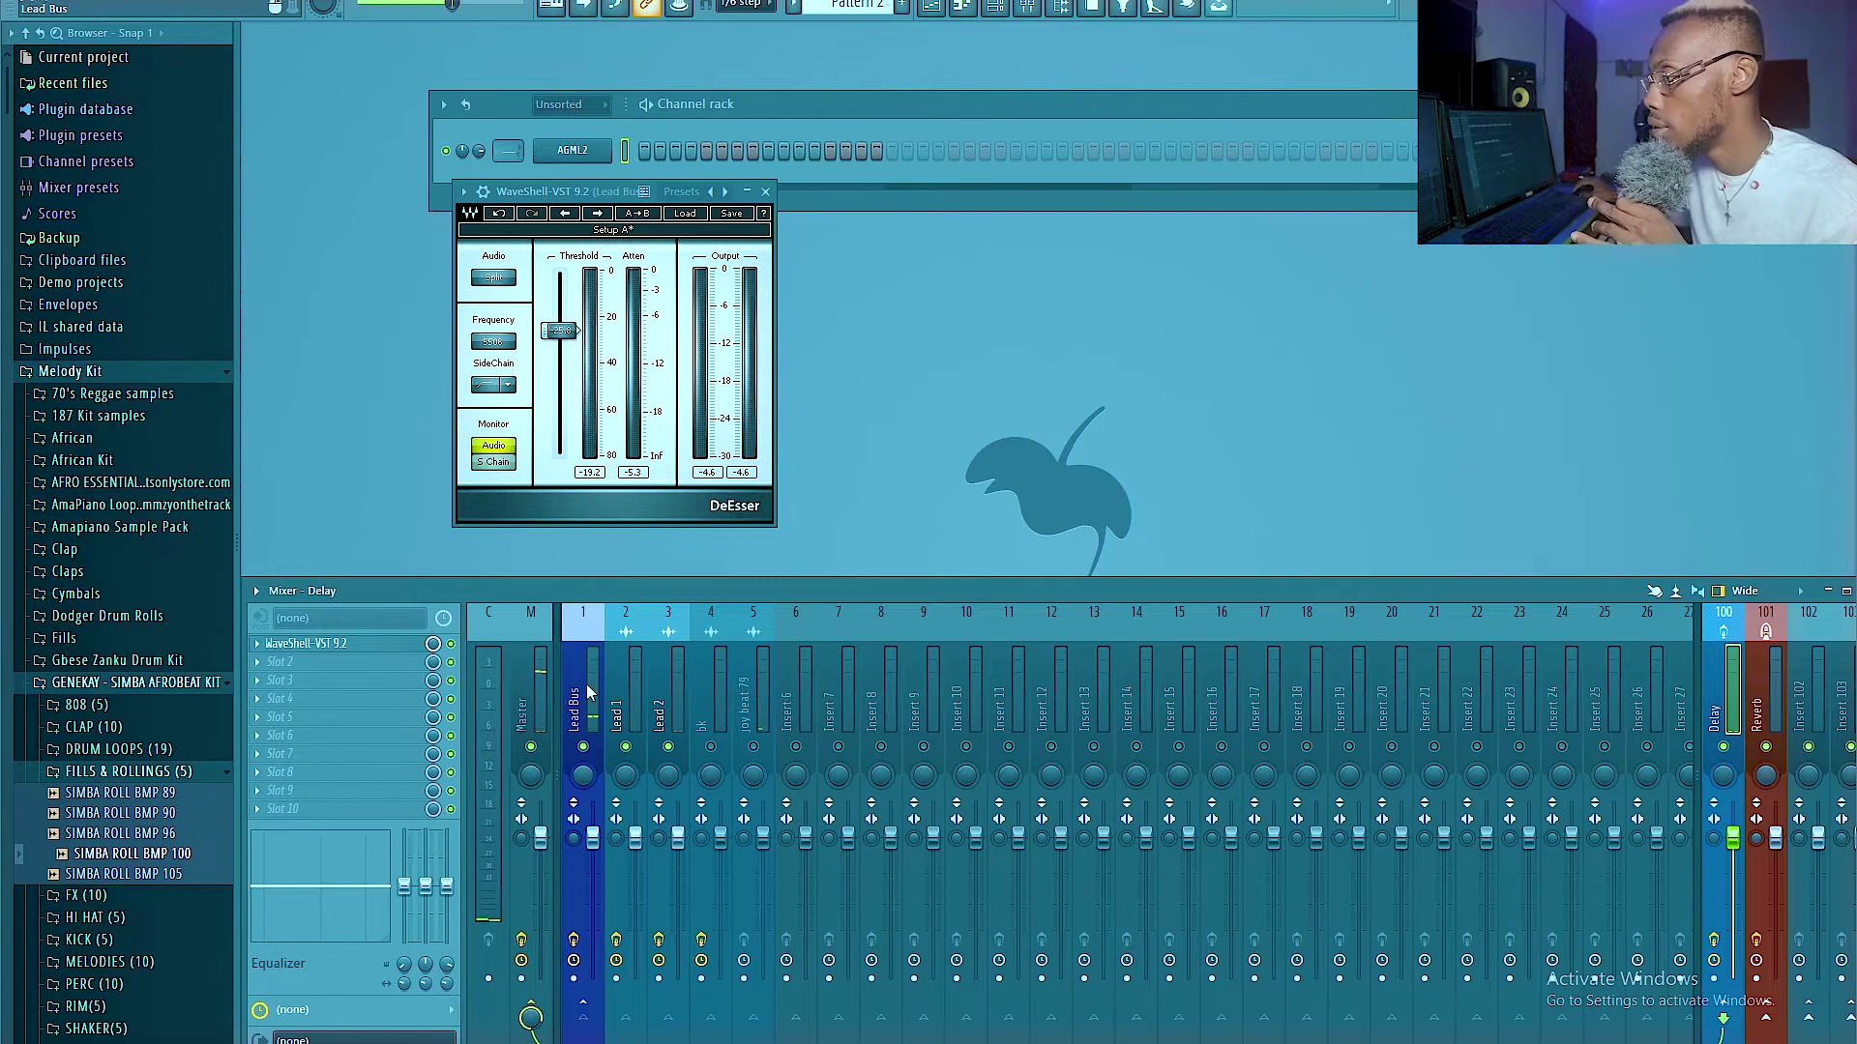
pyautogui.keyDown('ctrl'); pyautogui.click(1736, 715); pyautogui.keyUp('ctrl')
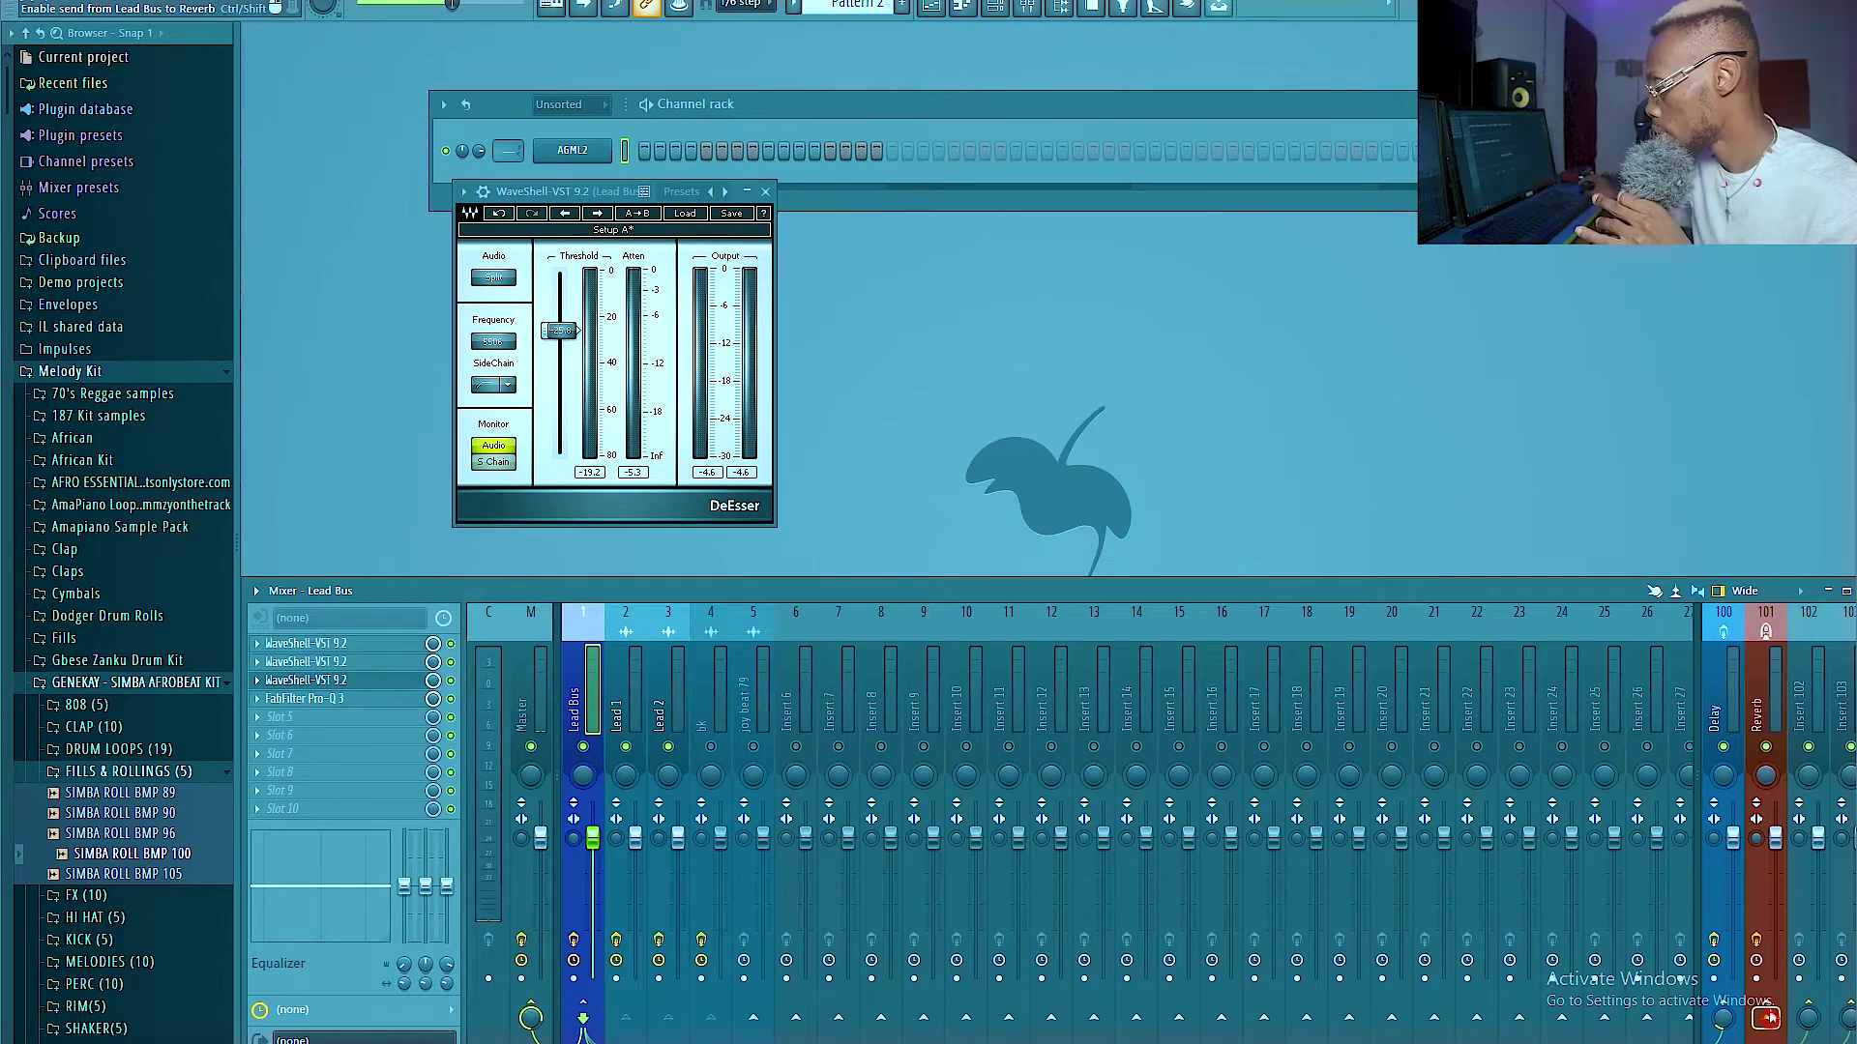
# - Open the Reverb track's Pro-R hall reverb (3.00 s space), review it, and close it
pyautogui.click(1762, 689)
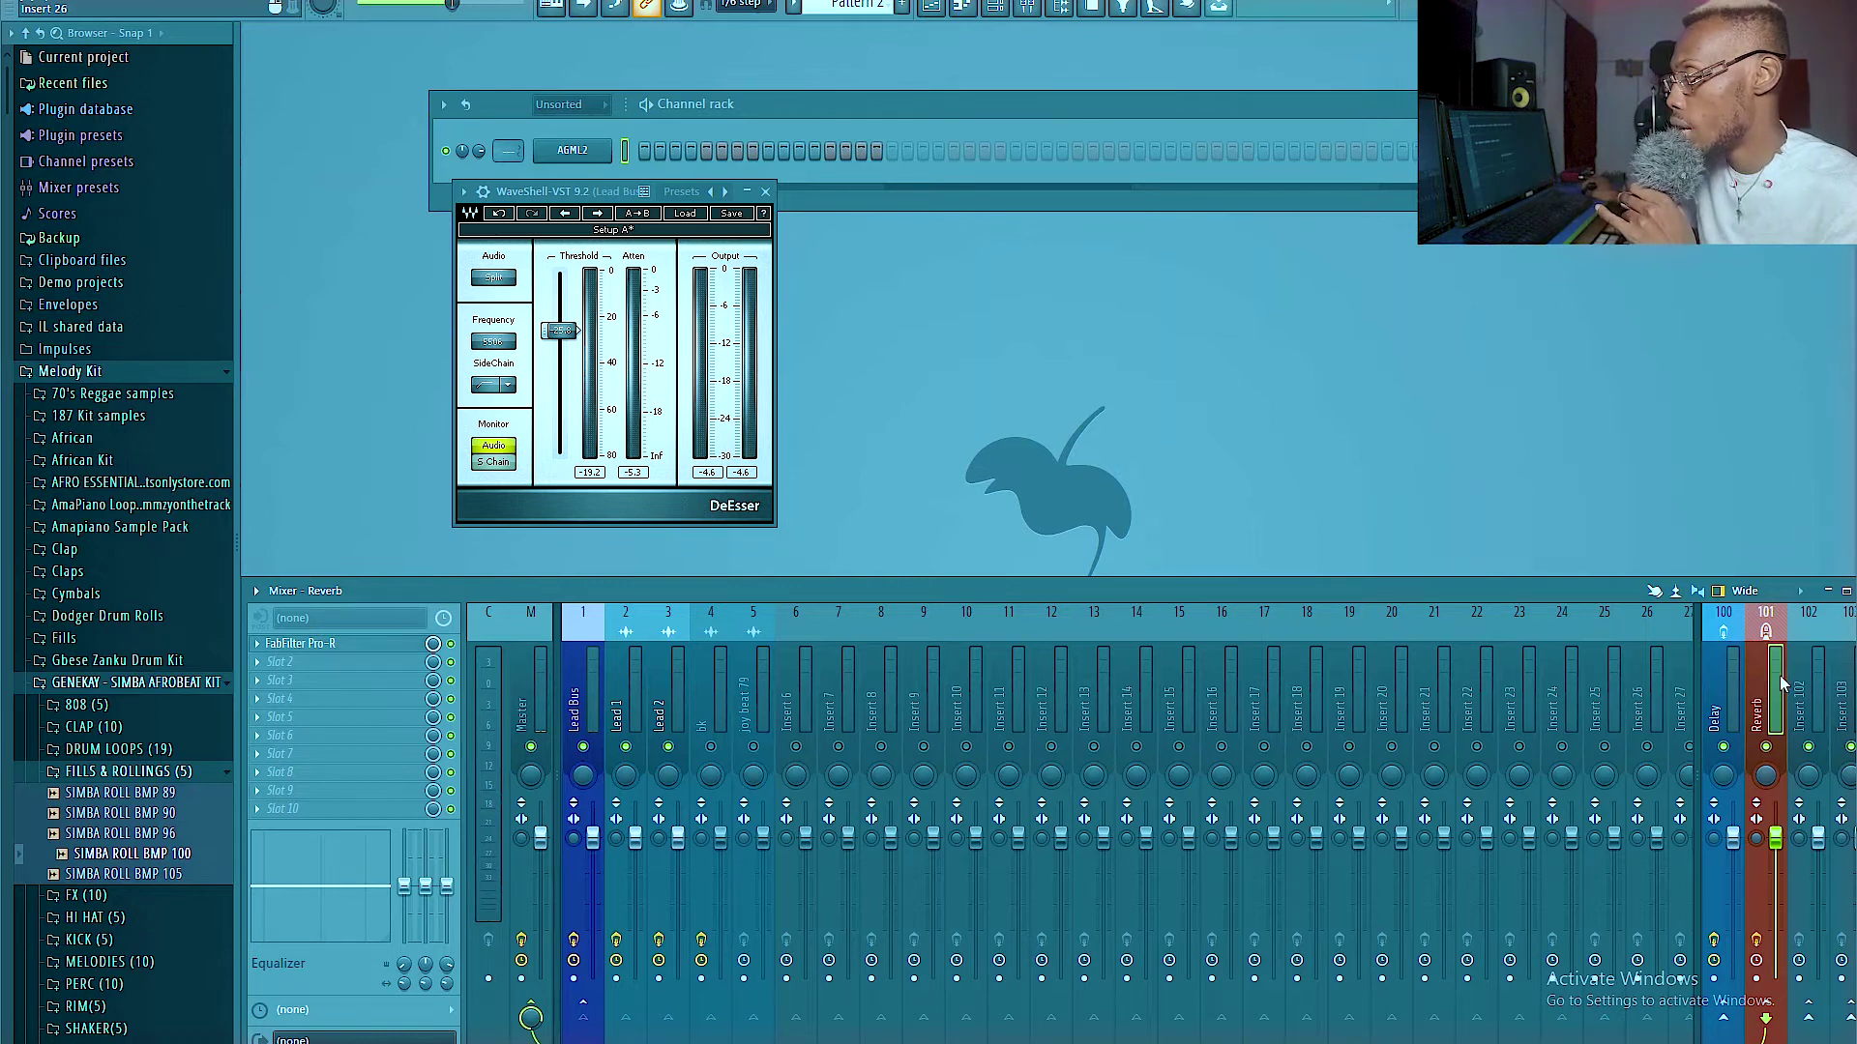
pyautogui.click(353, 644)
pyautogui.moveTo(807, 94); pyautogui.dragTo(791, 142)
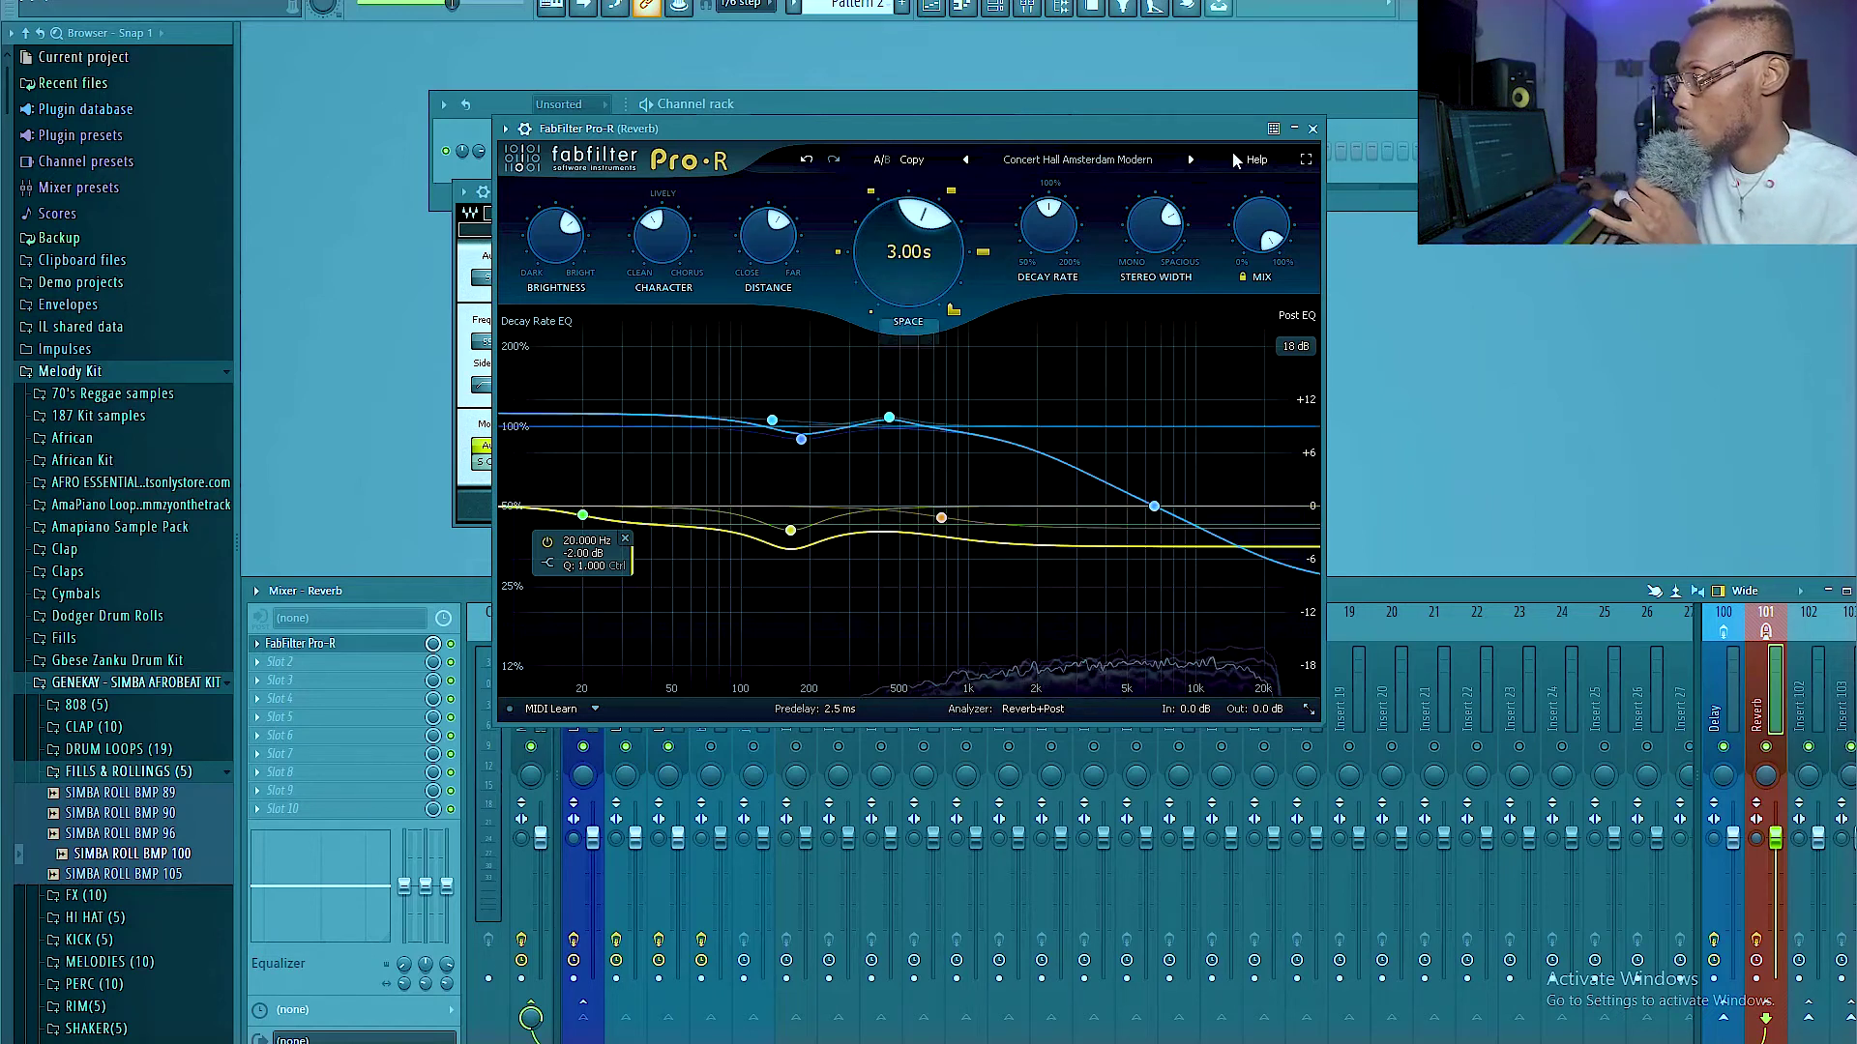
pyautogui.click(1313, 129)
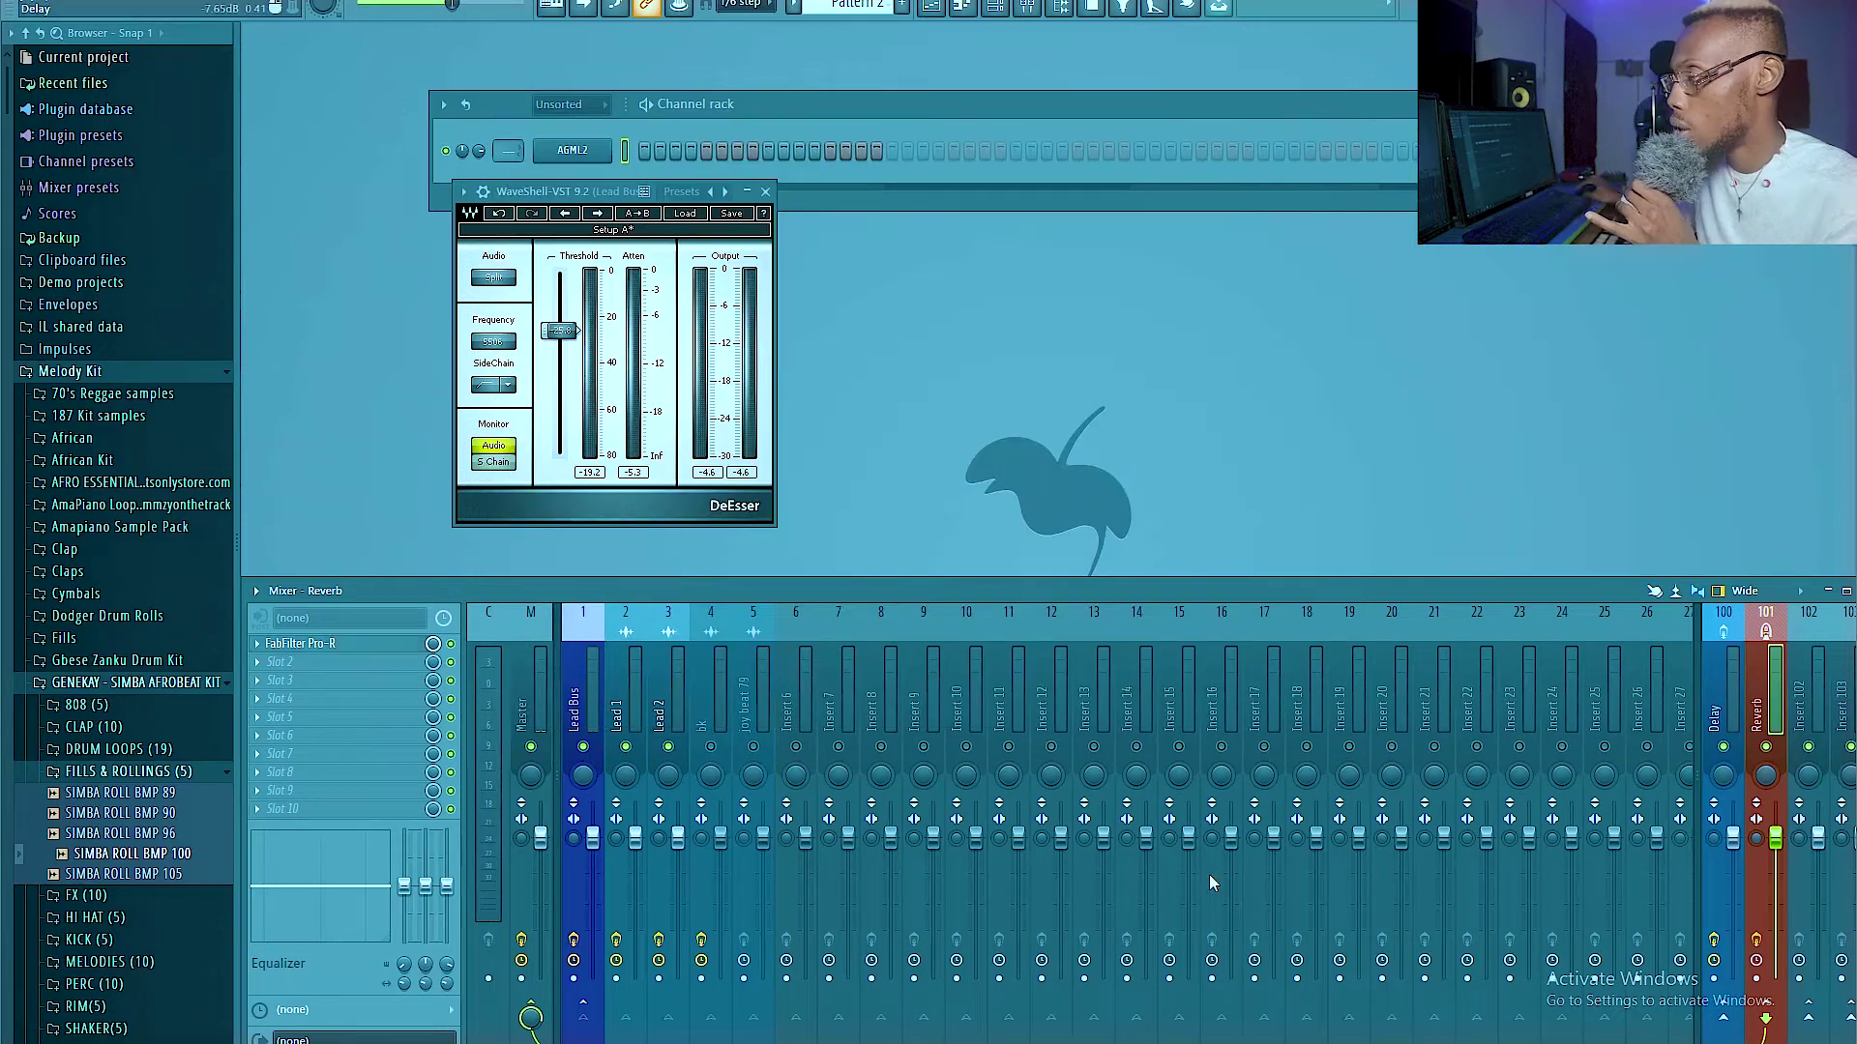
# - Select the Lead Bus track and briefly play back the vocals
pyautogui.click(587, 688)
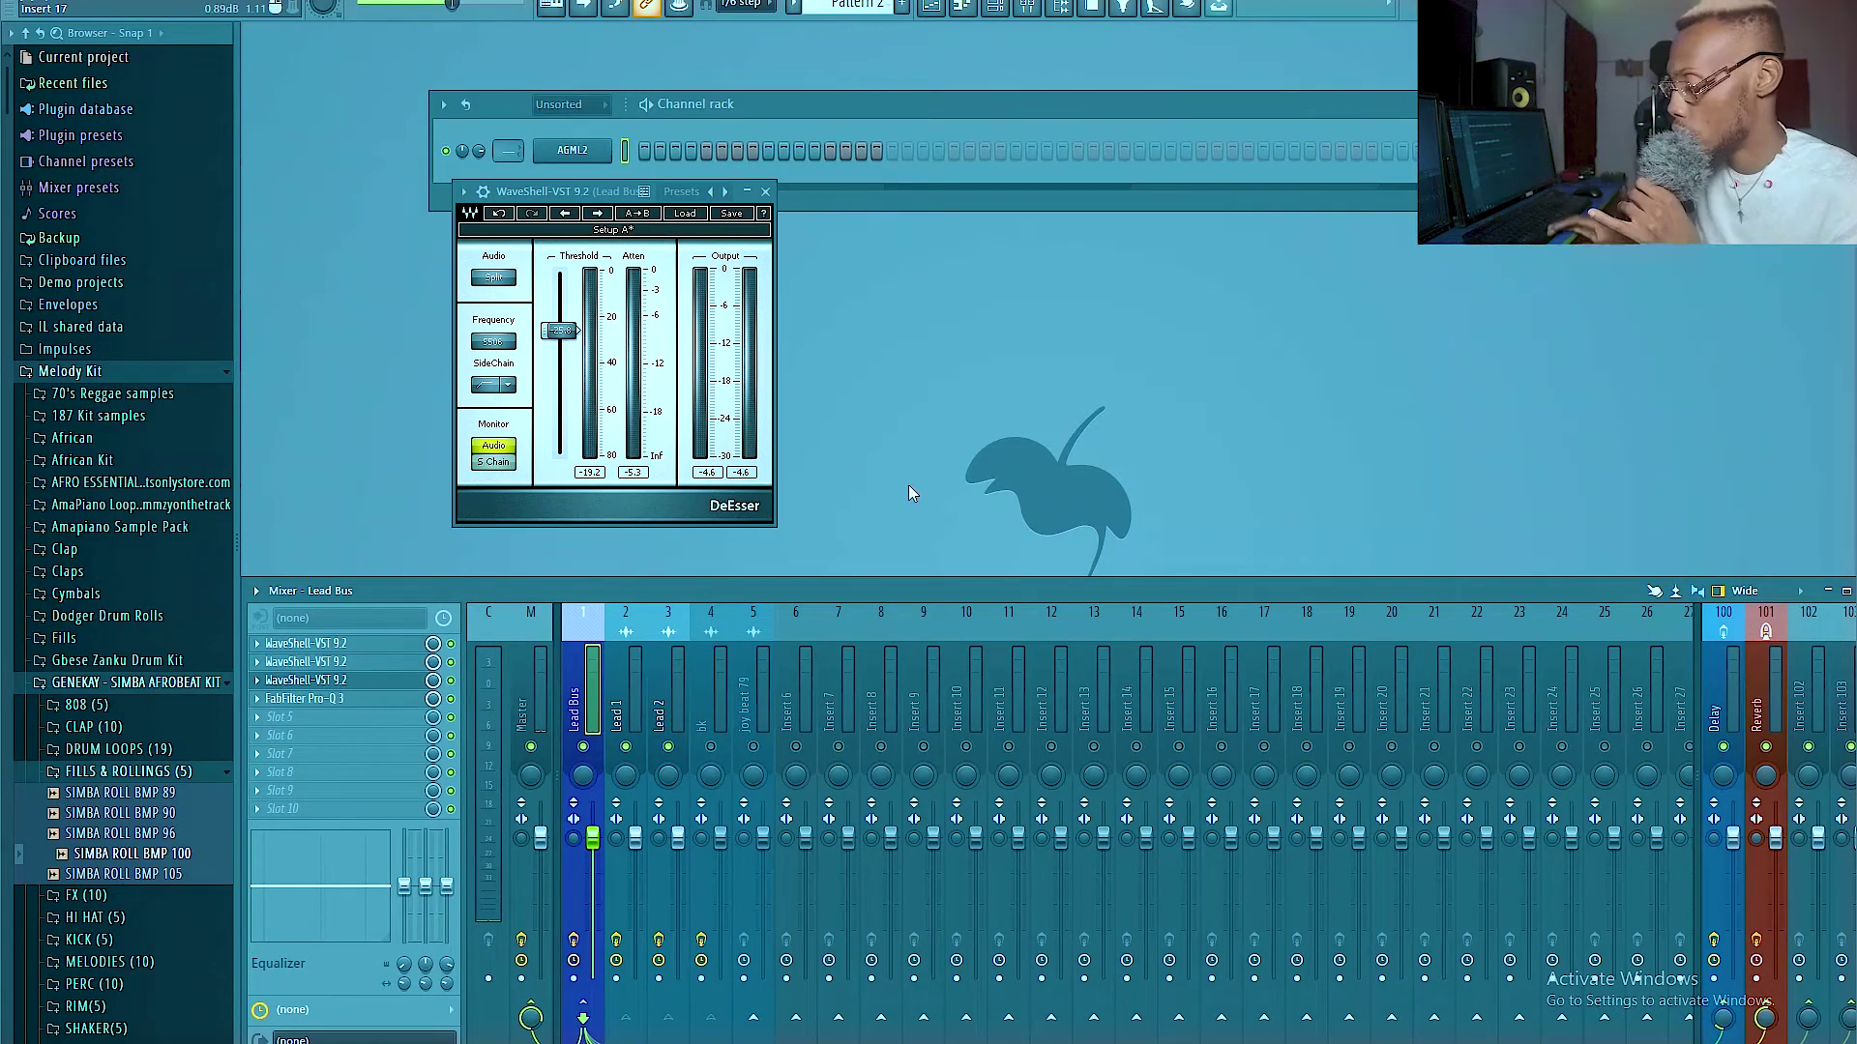
pyautogui.press('space')
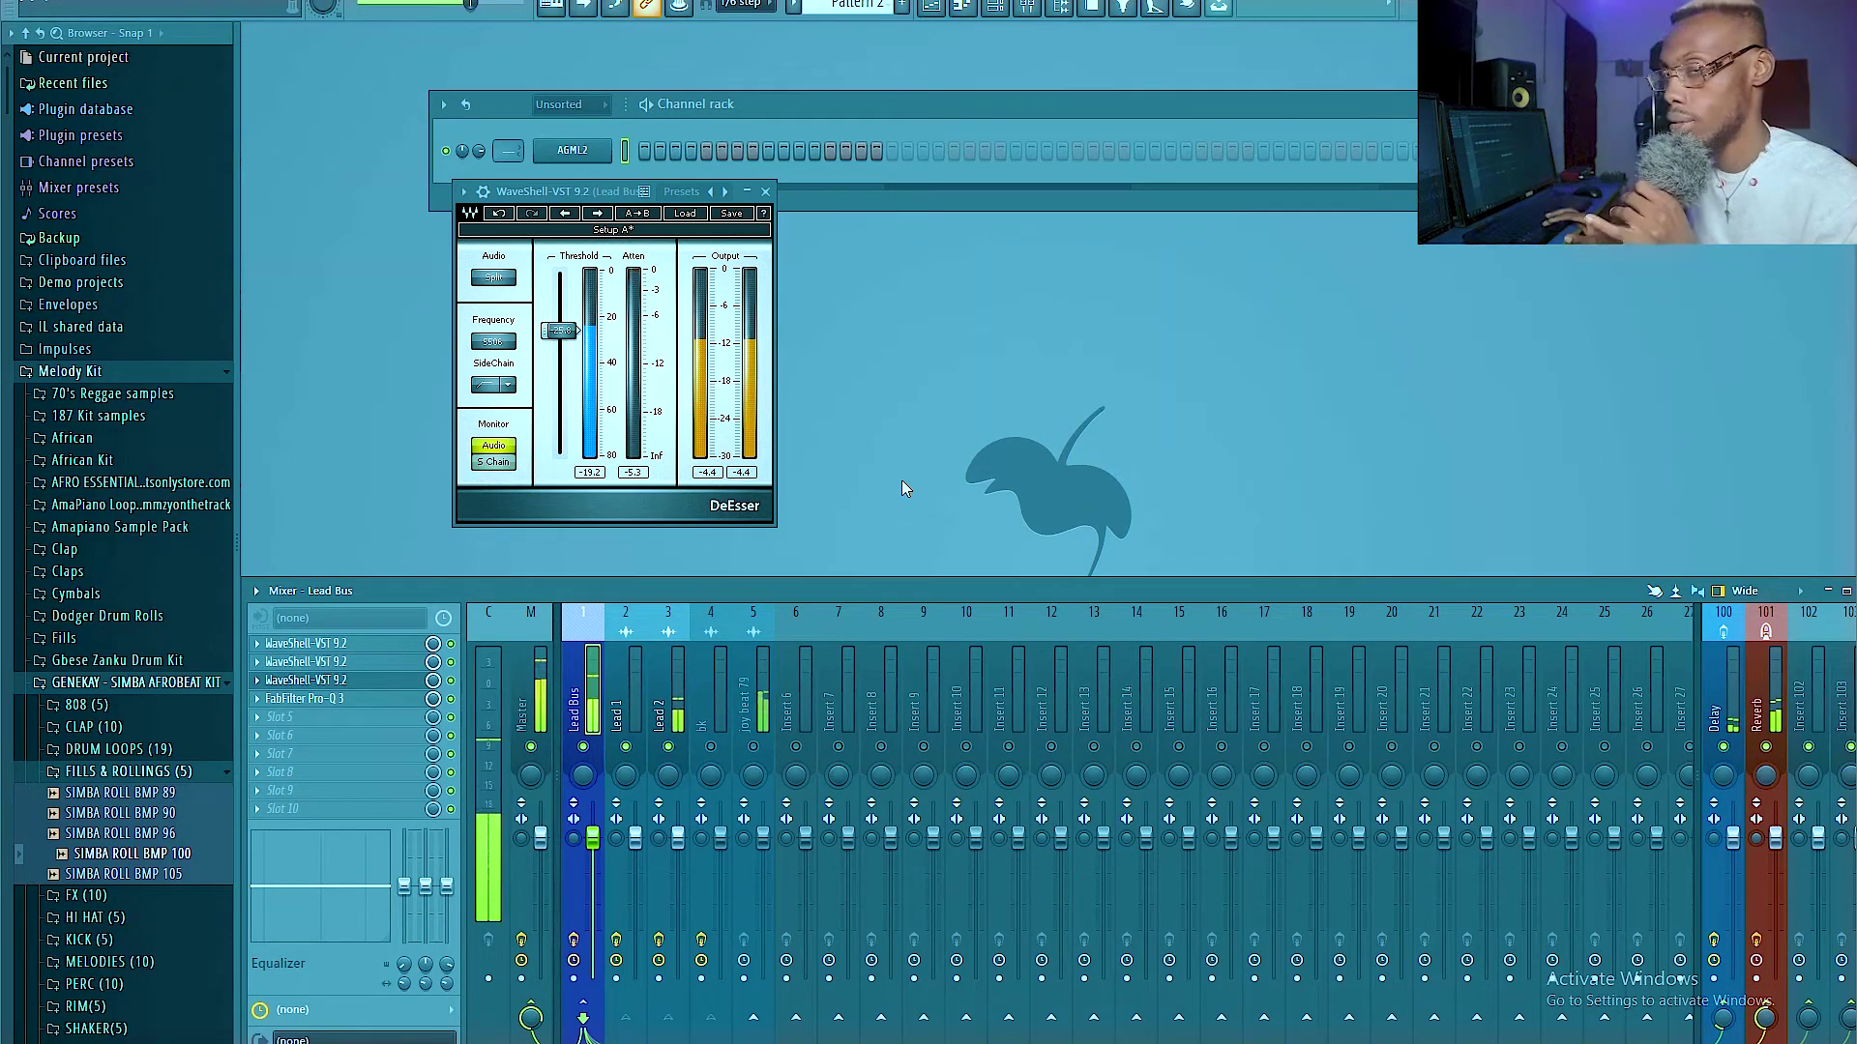
pyautogui.press('space')
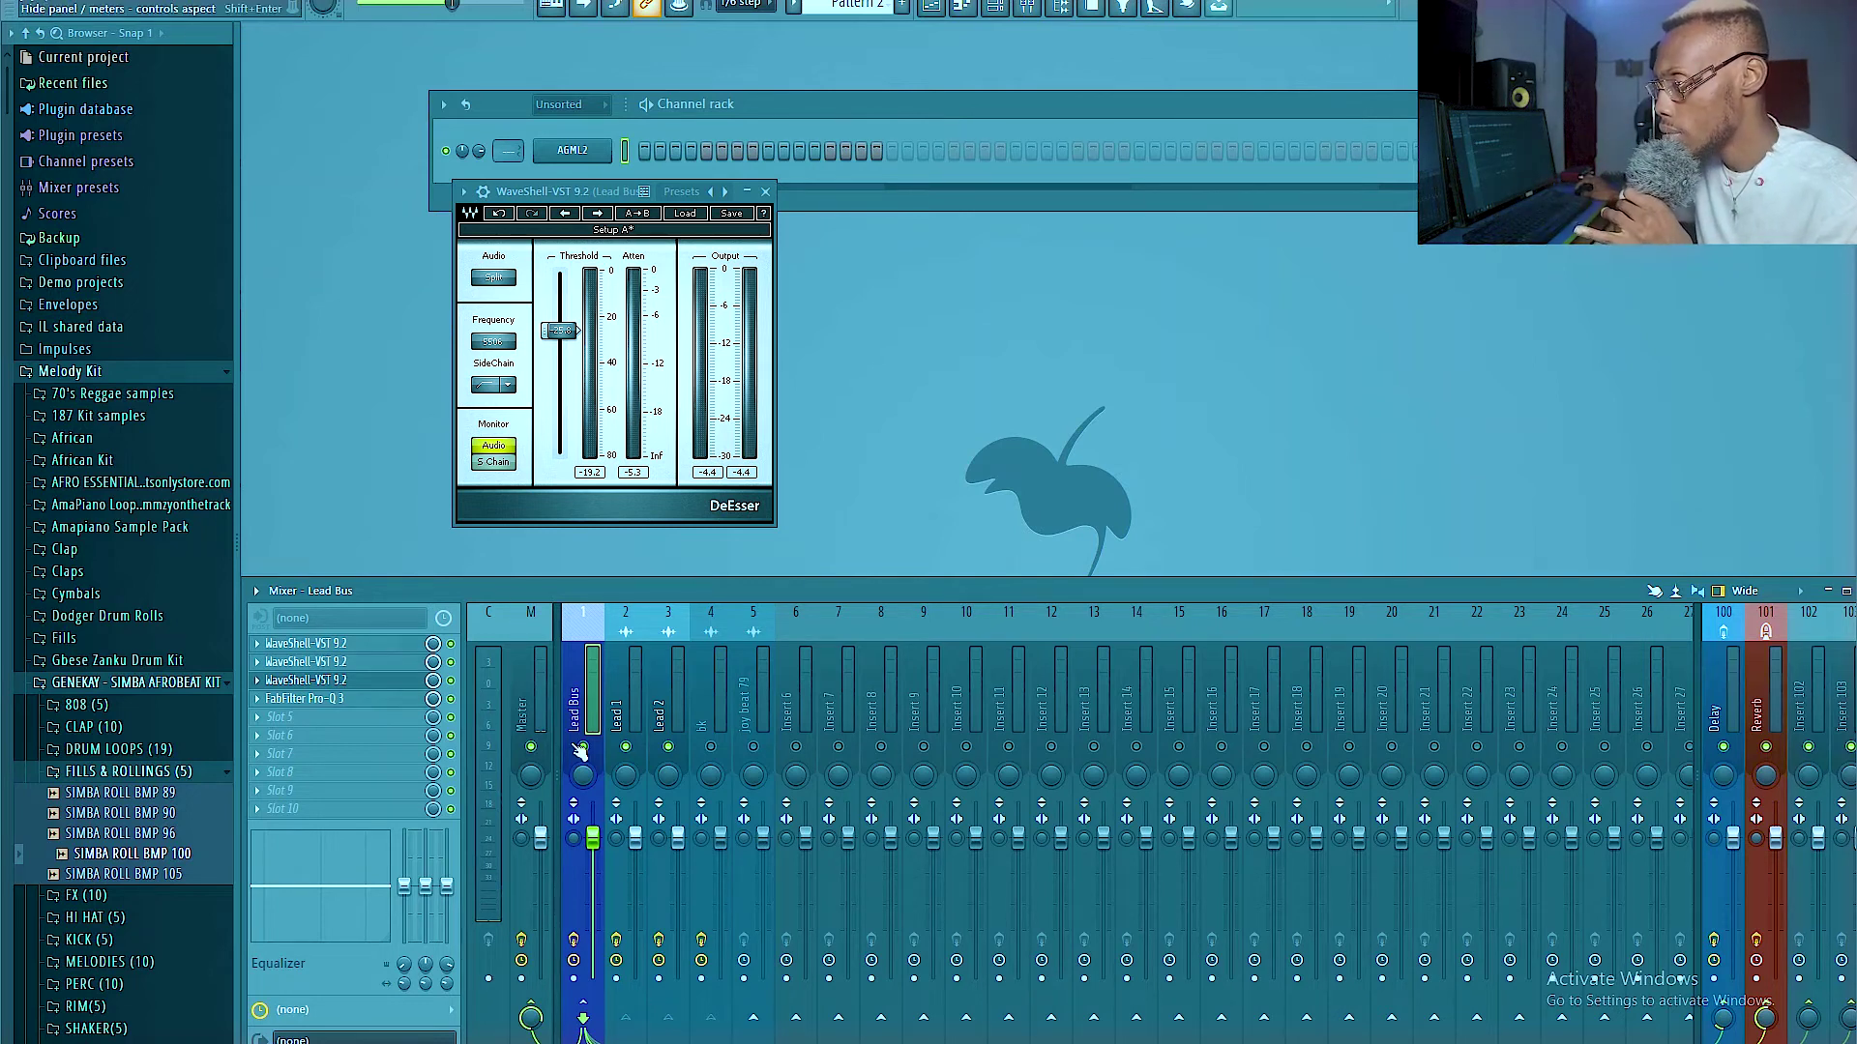
# - Unmute inserts 4 and 5, toggle the Lead Bus Reverb send, and replay the full mix
pyautogui.click(711, 746)
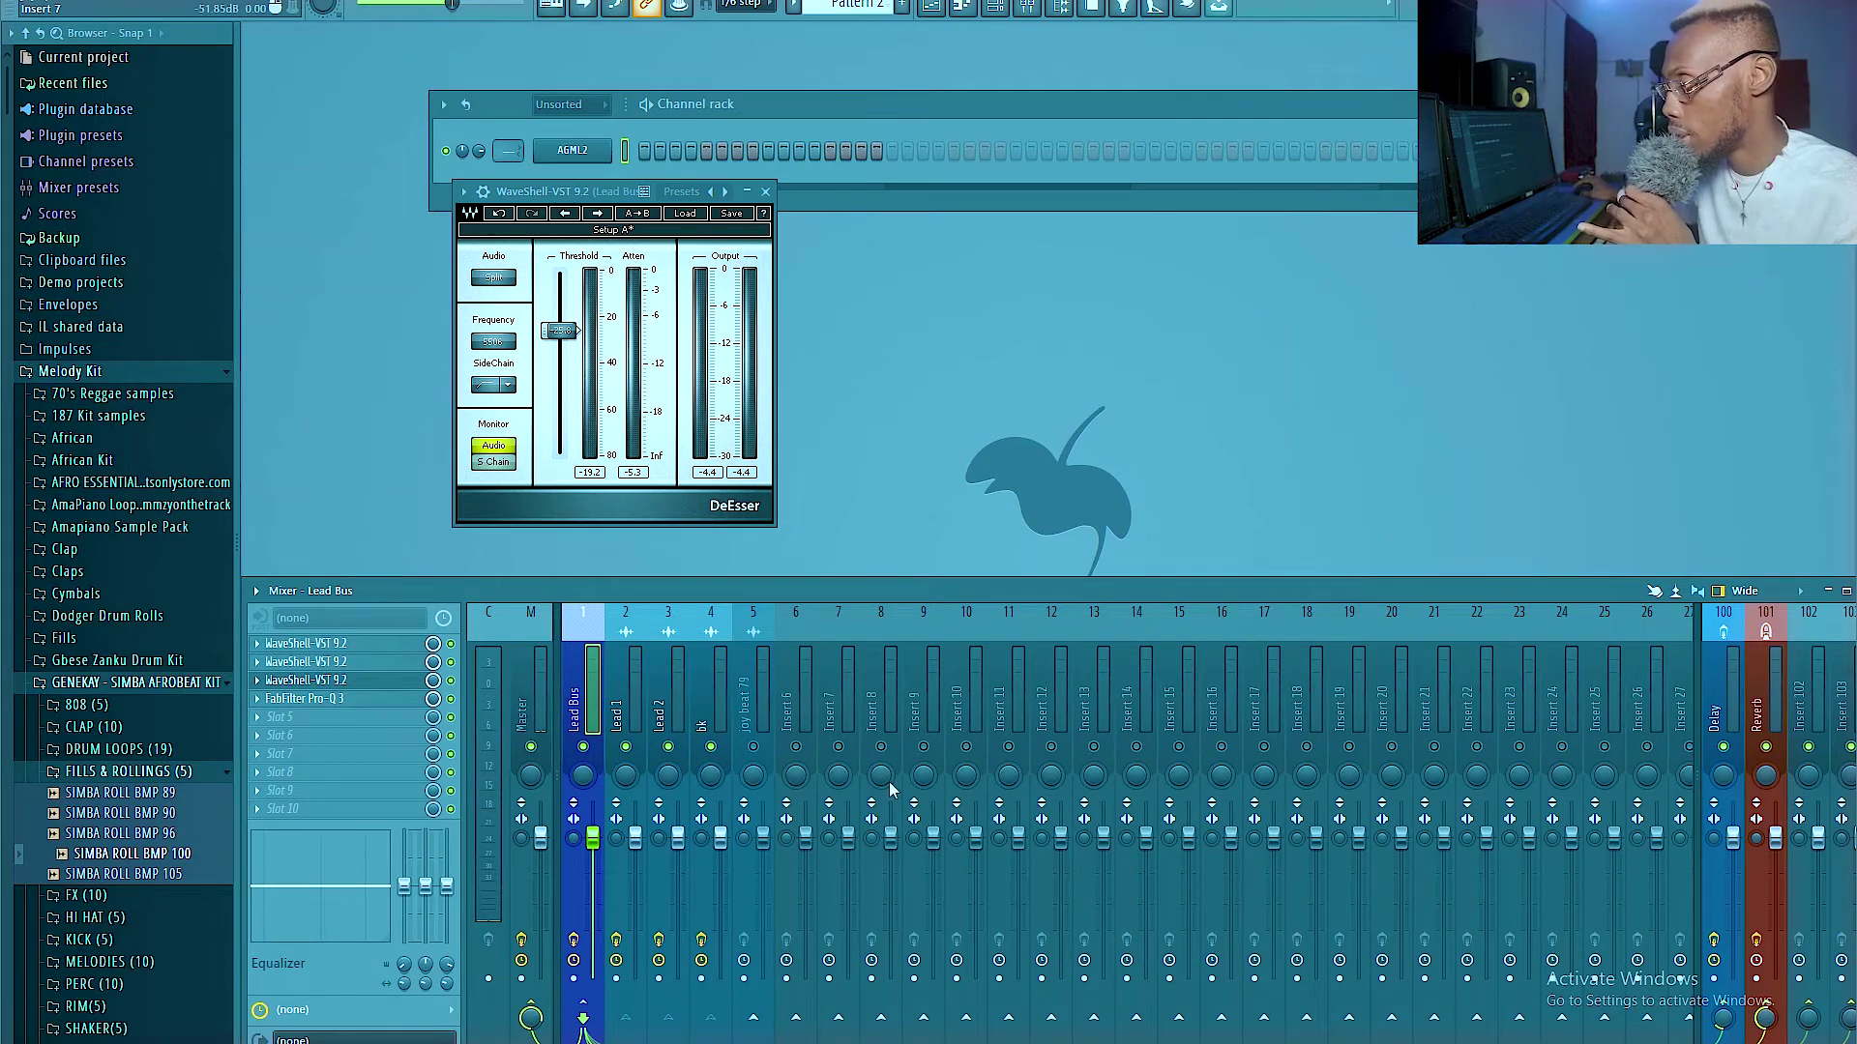
pyautogui.click(753, 747)
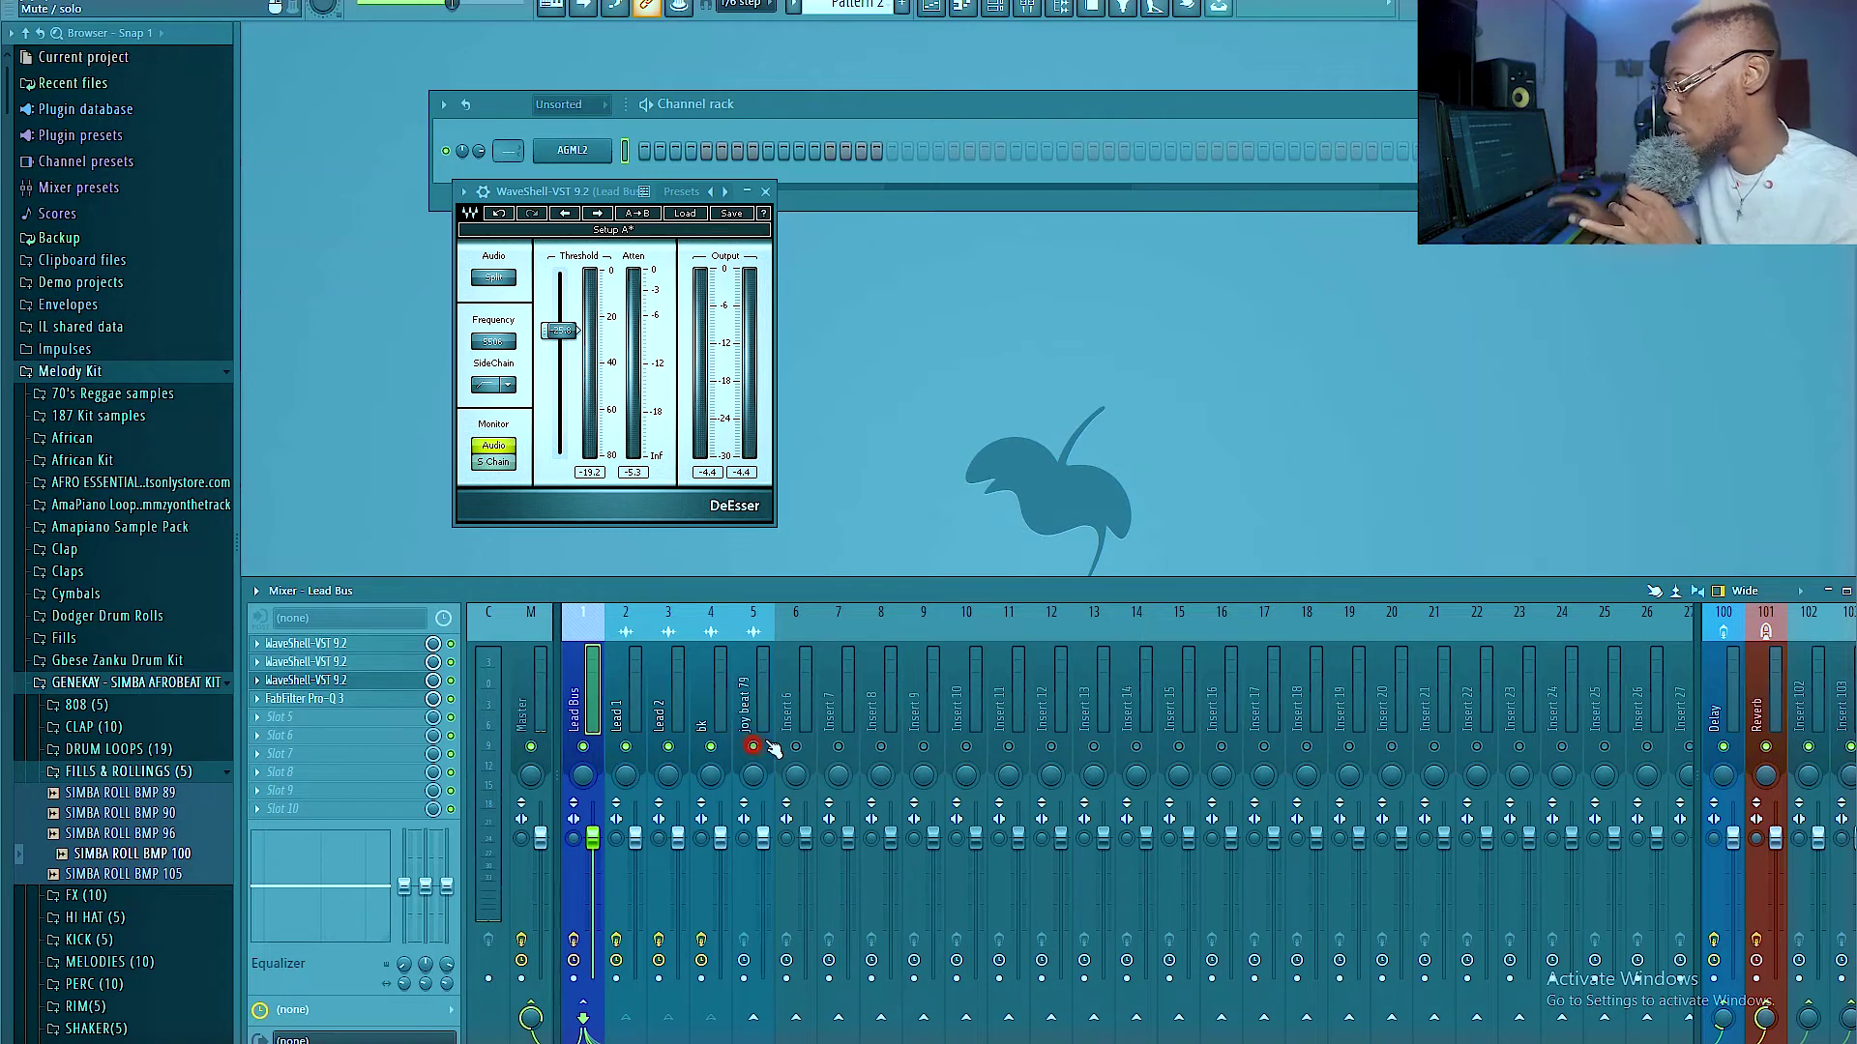
pyautogui.click(1767, 1014)
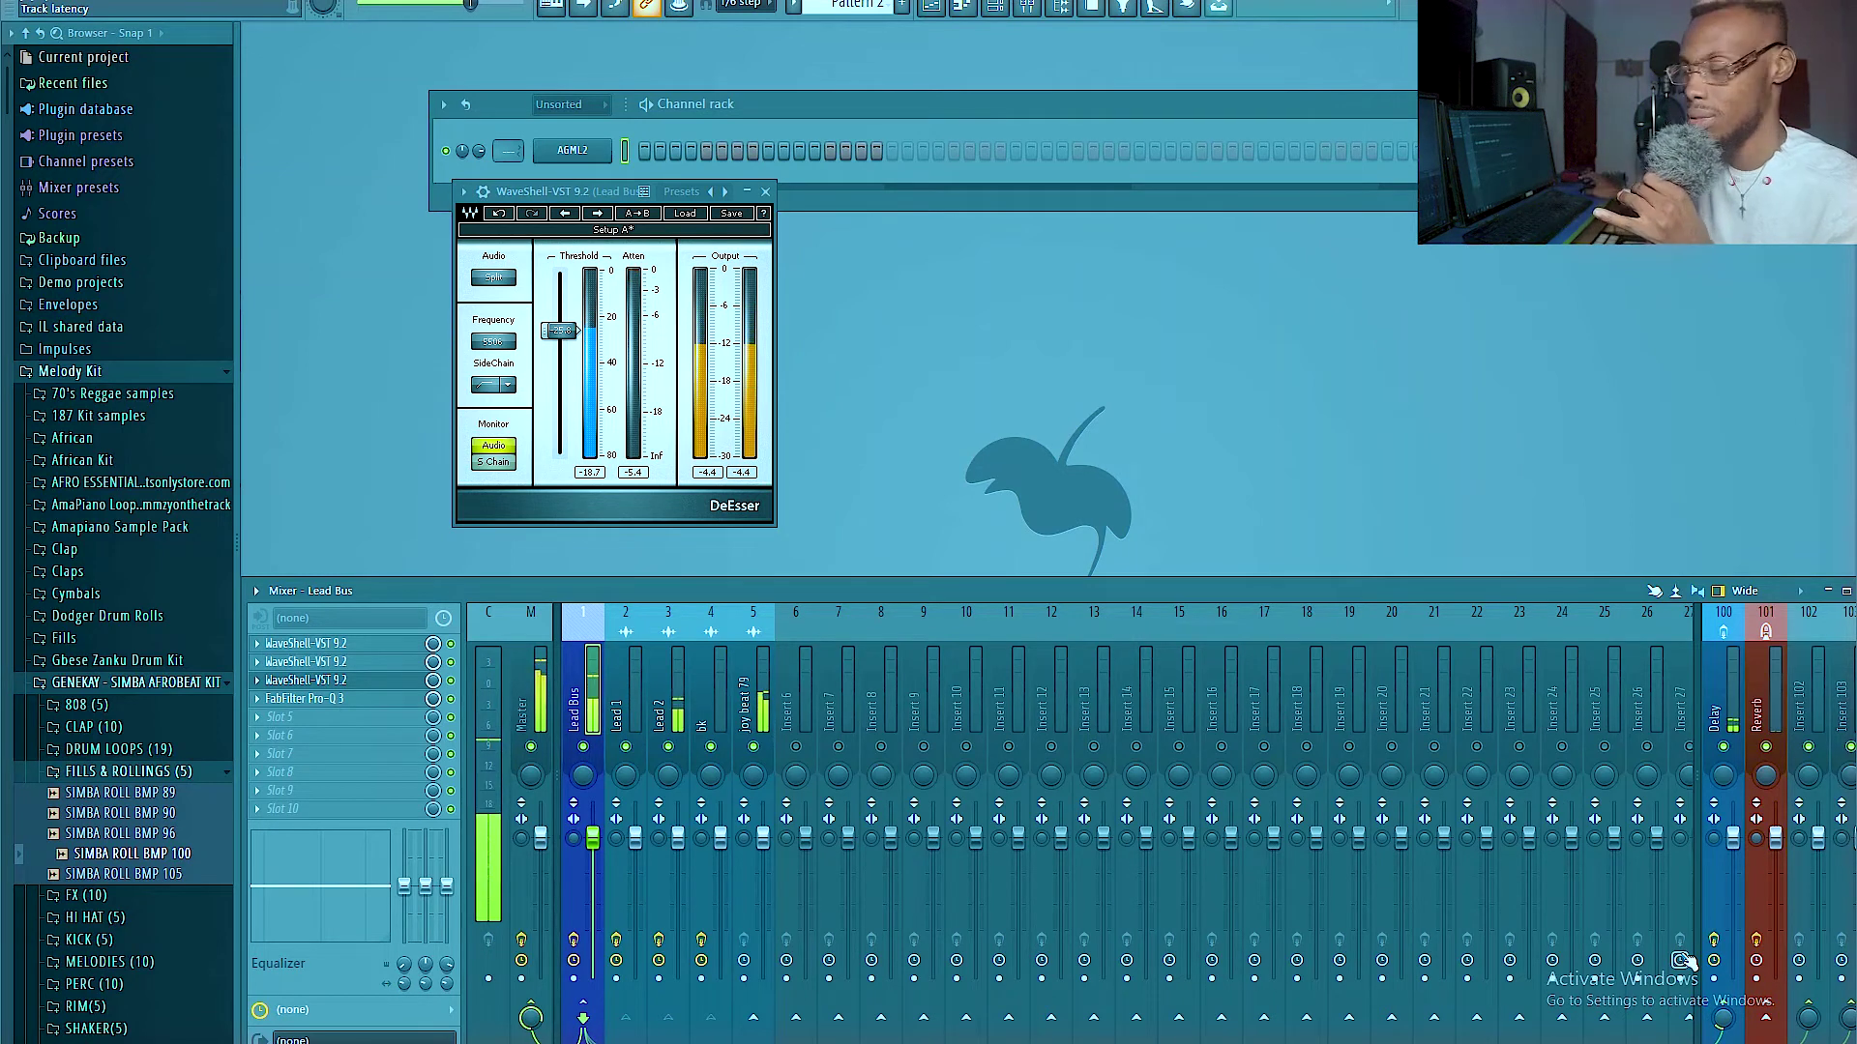
pyautogui.press('space')
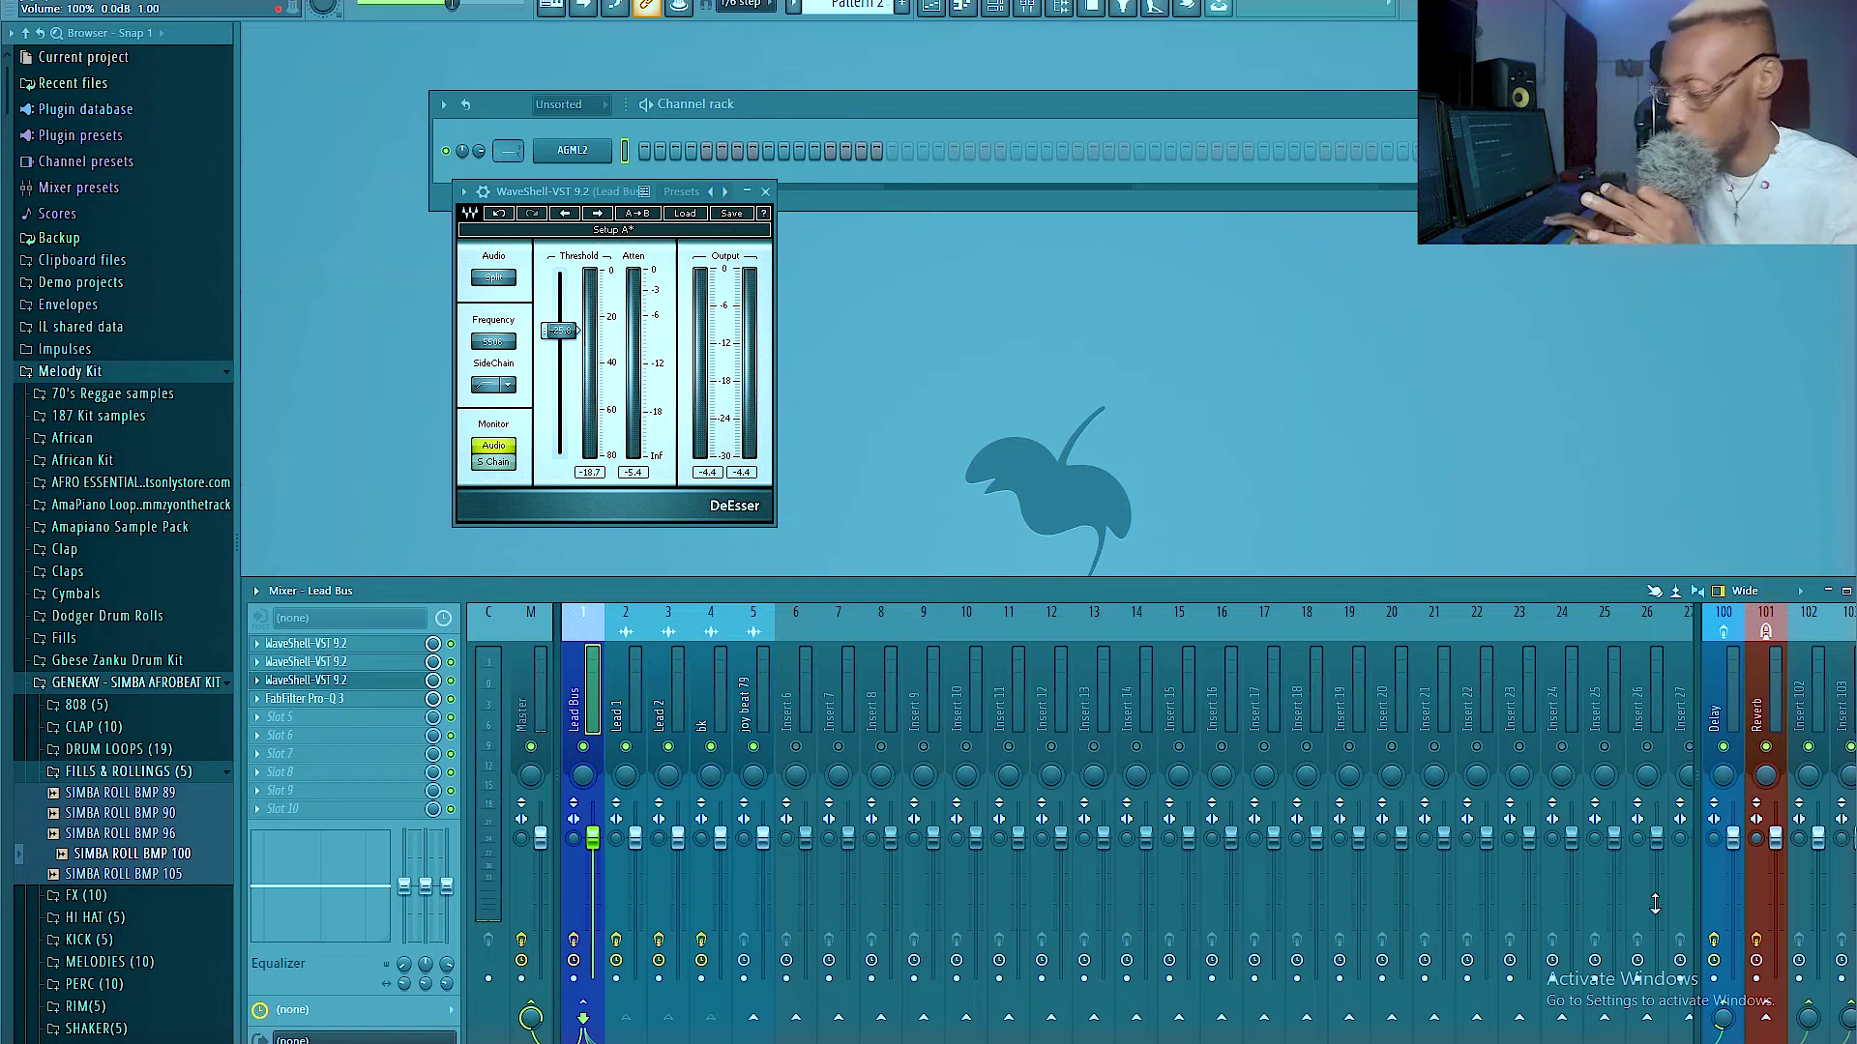
pyautogui.press('space')
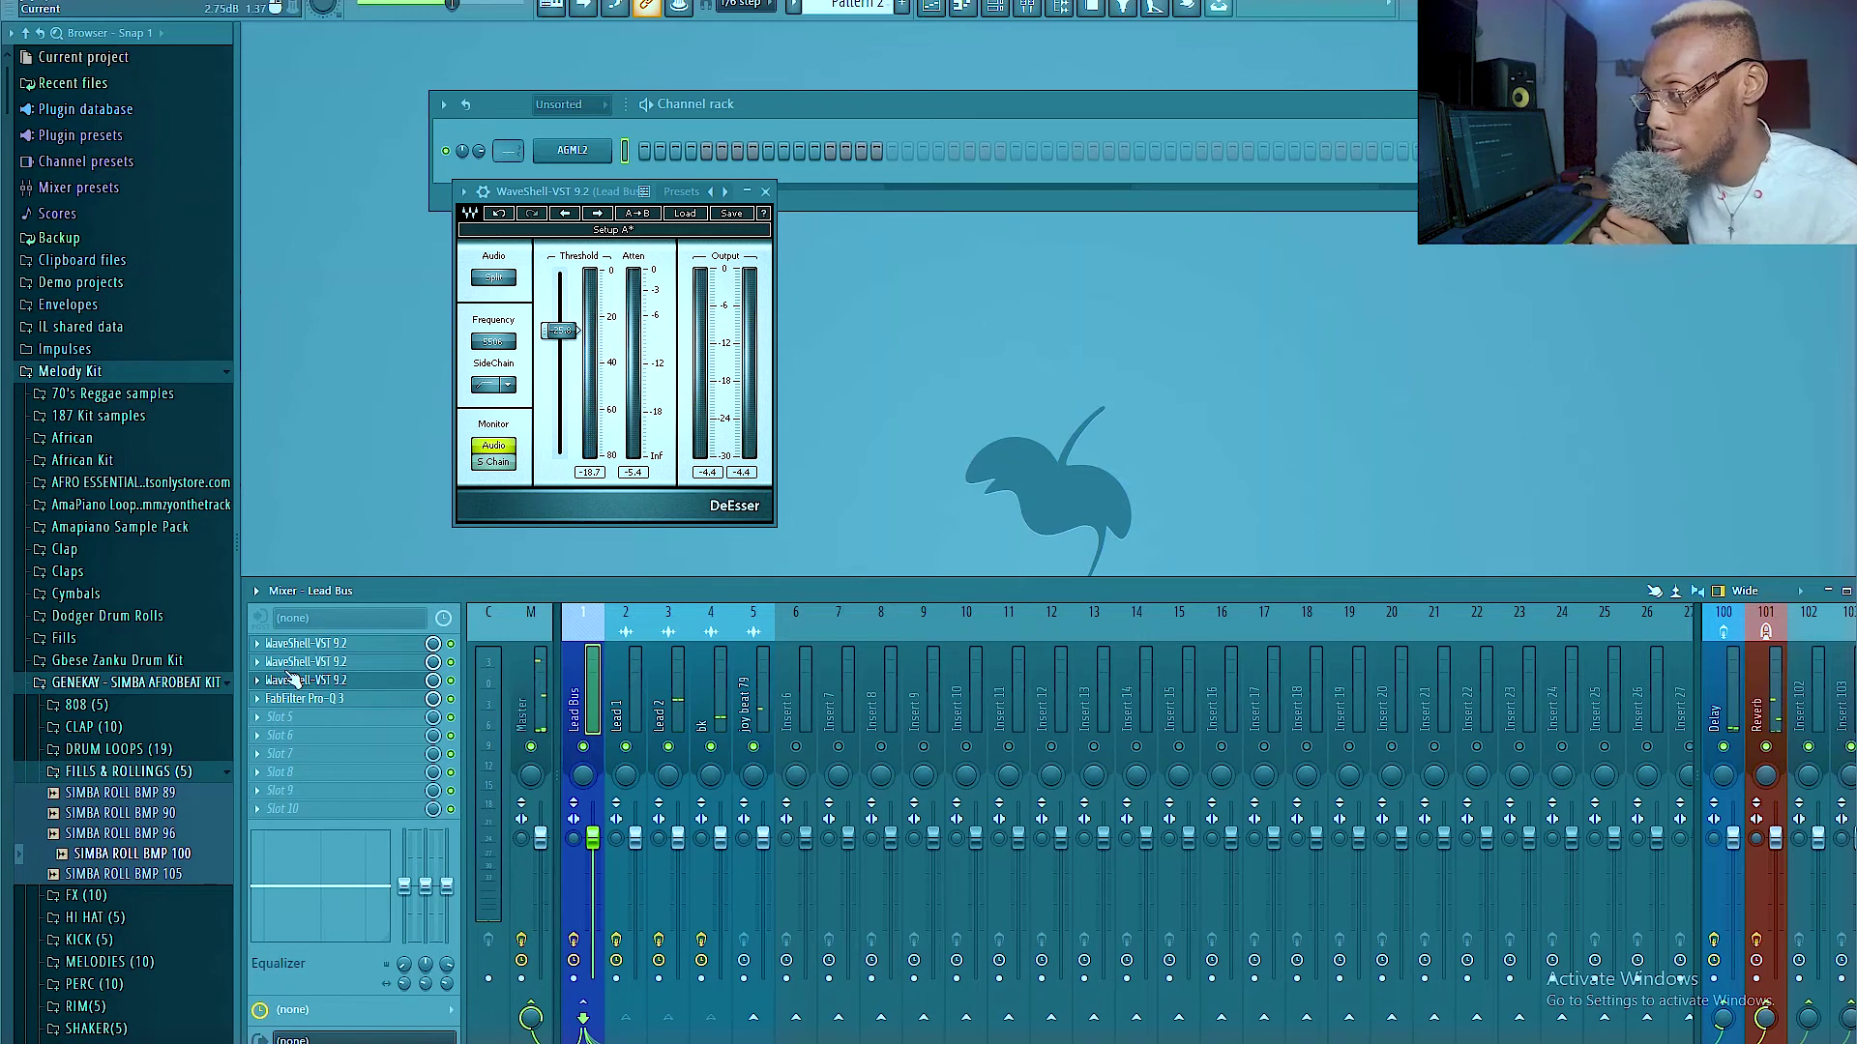
pyautogui.click(530, 677)
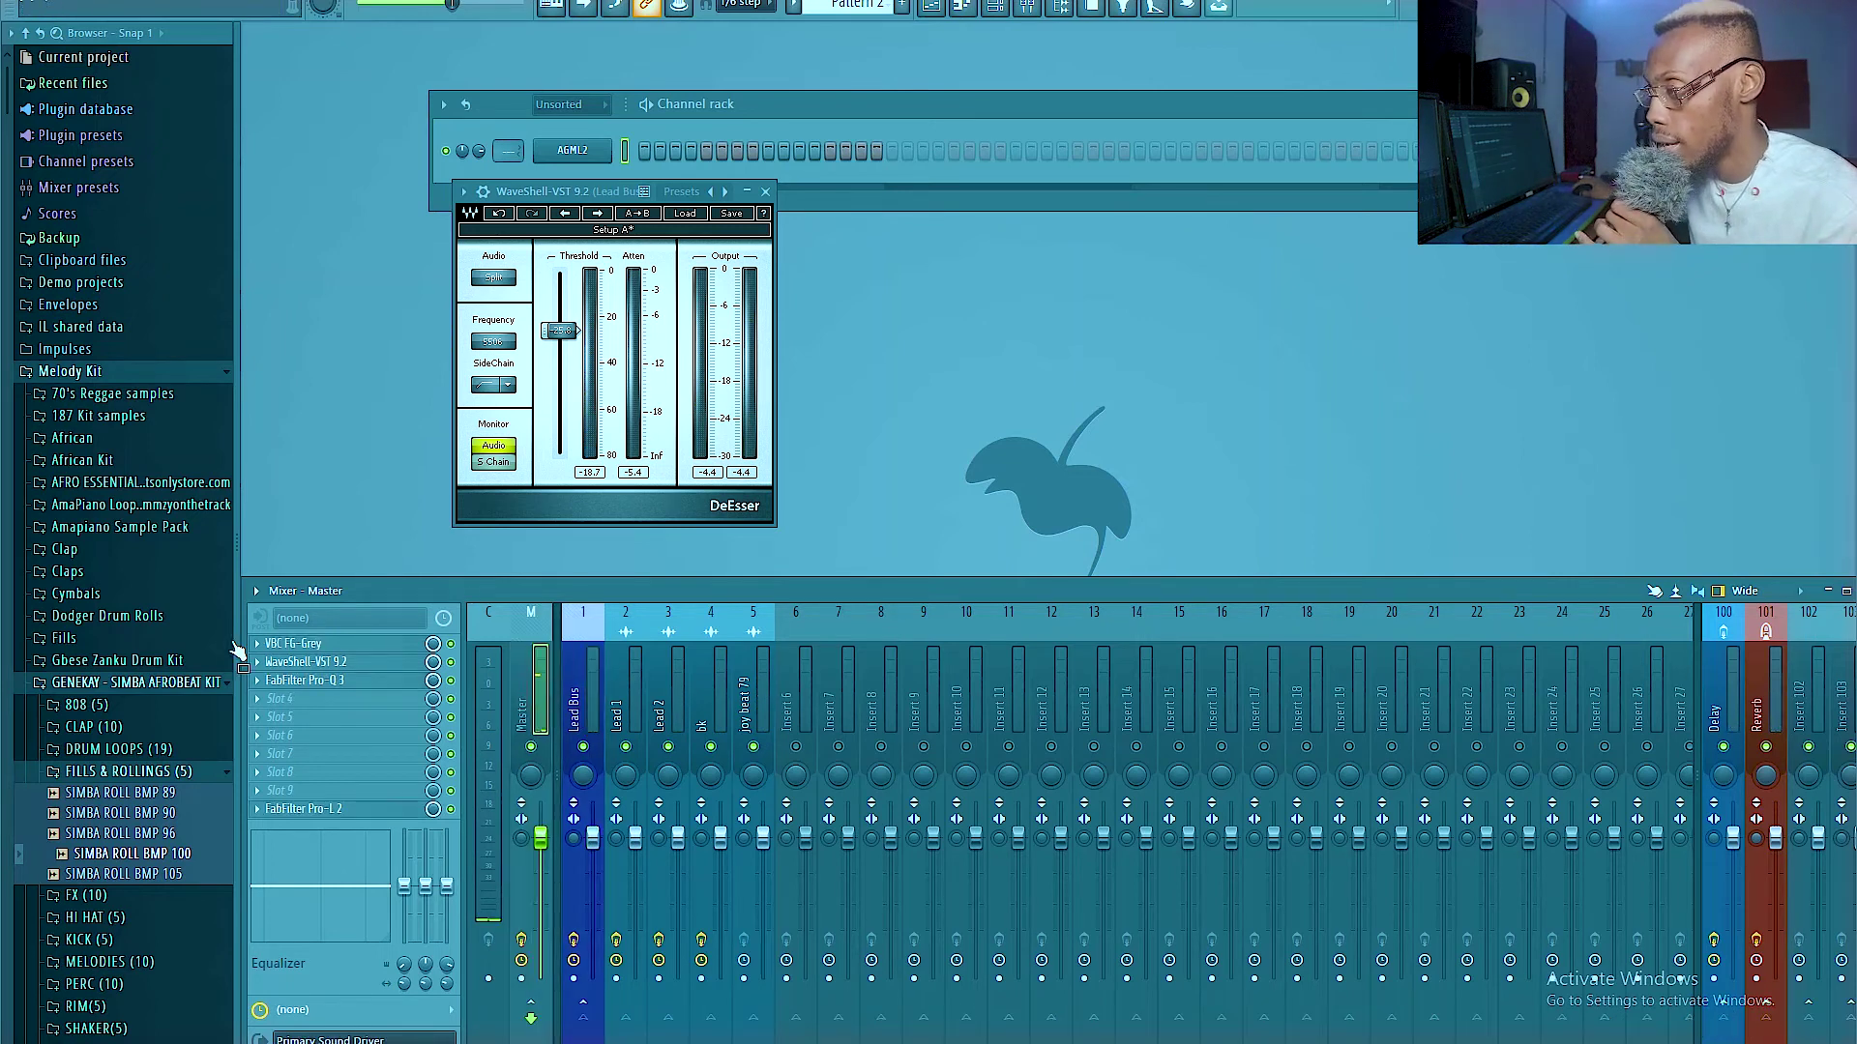
# - Open the Master's VBC FG-Grey compressor and reposition its window
pyautogui.click(333, 644)
pyautogui.moveTo(365, 96); pyautogui.dragTo(485, 130)
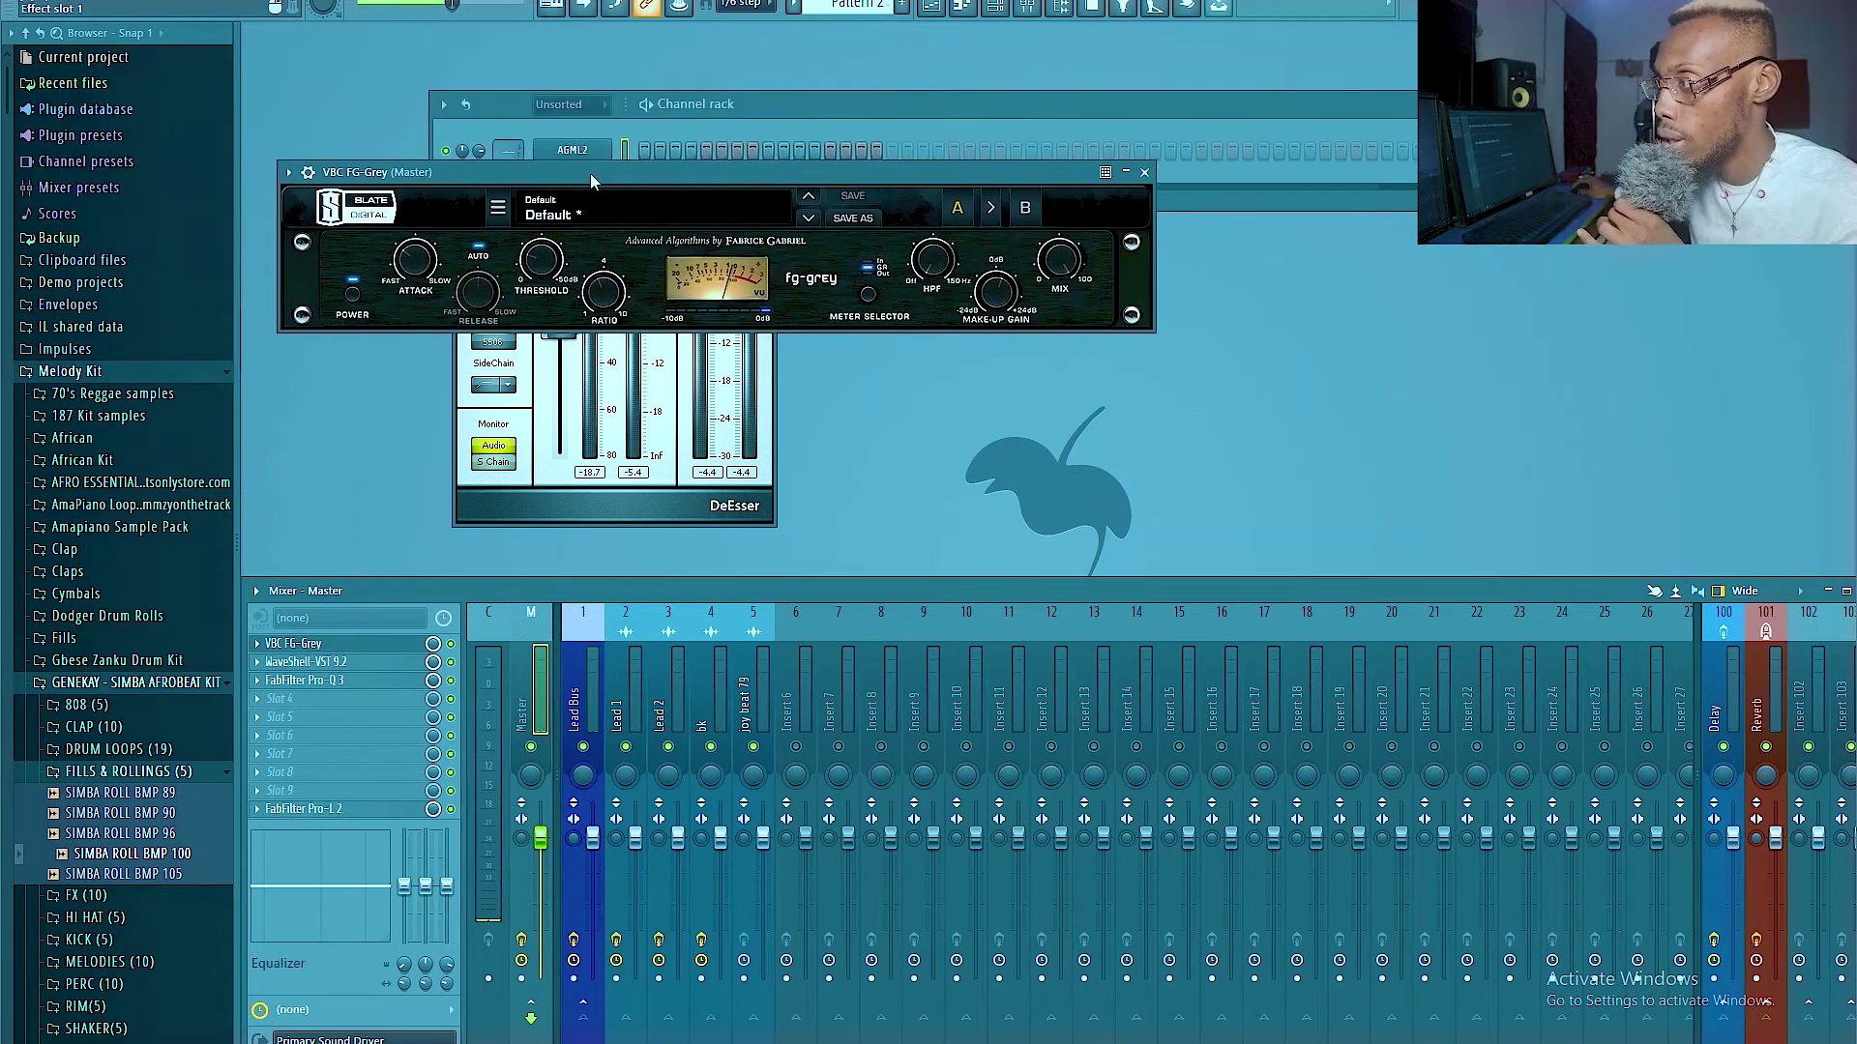
pyautogui.moveTo(590, 173); pyautogui.dragTo(660, 171)
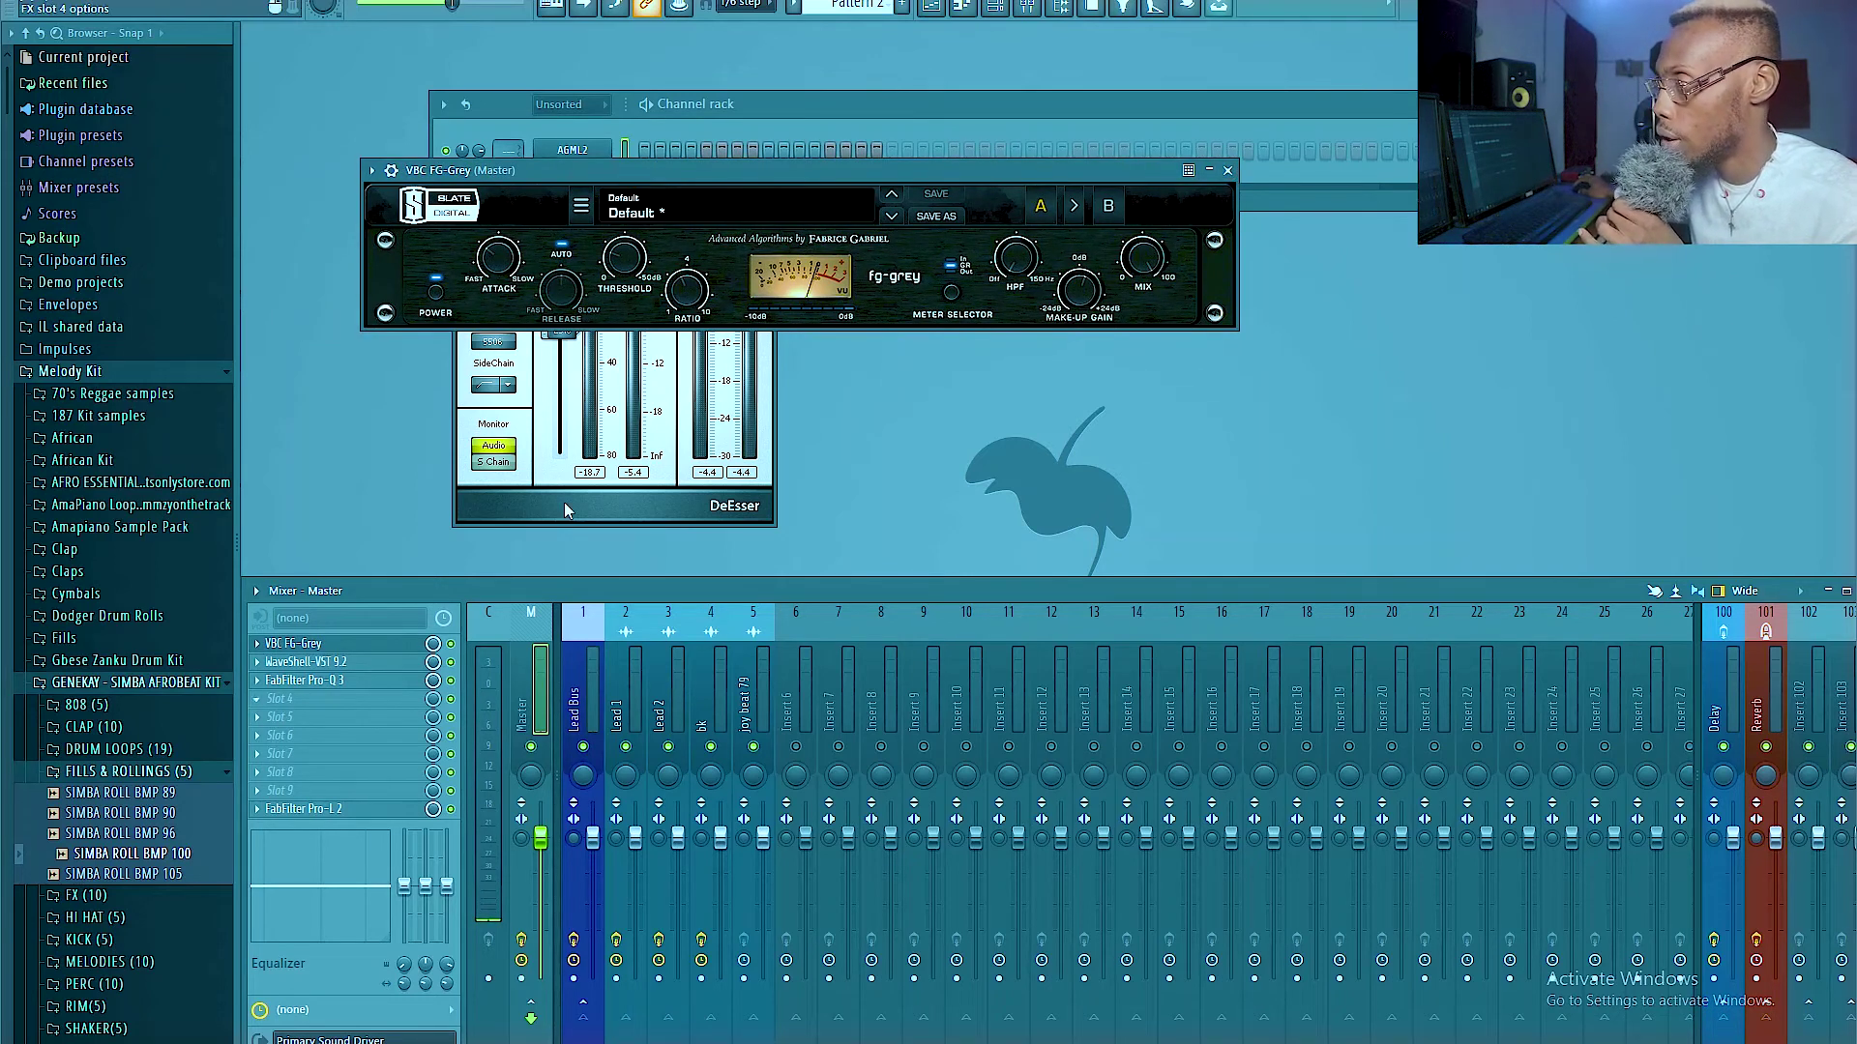
# - Look over the Master's PuigTec EQ in slot 2, then close it
pyautogui.click(333, 664)
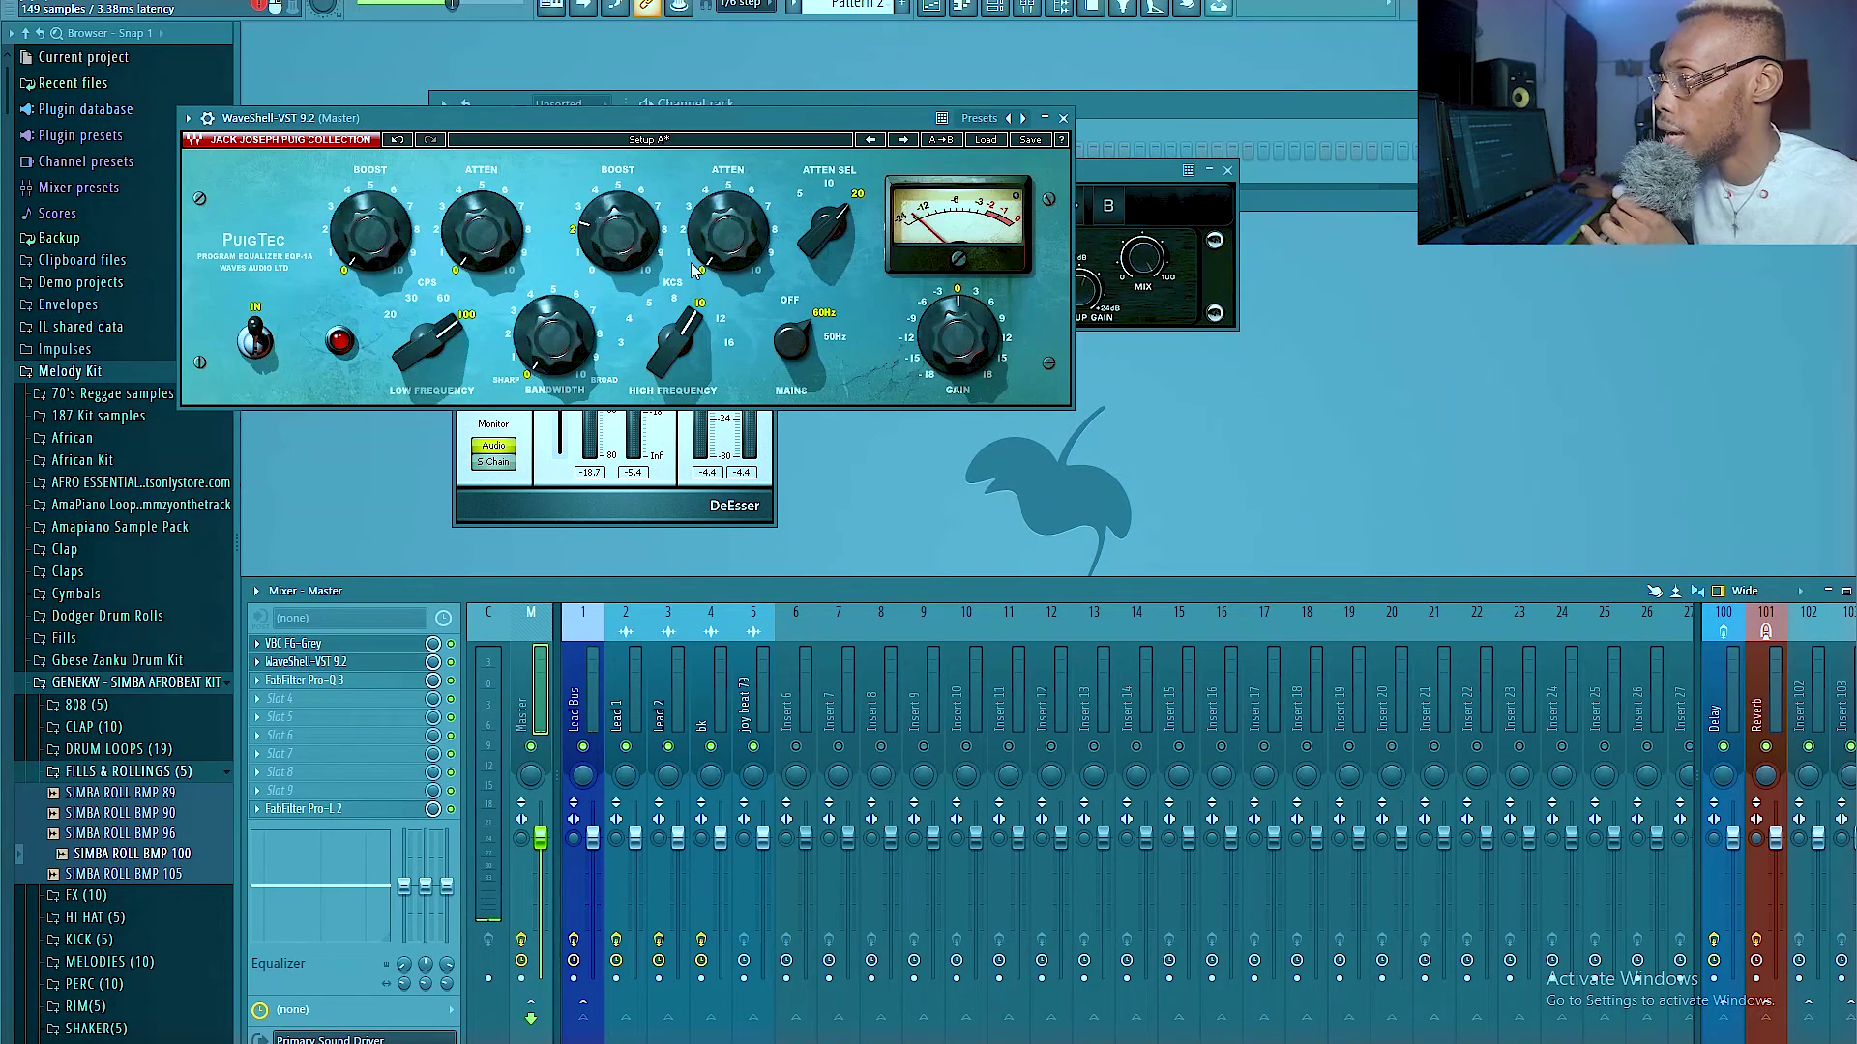
pyautogui.moveTo(395, 114); pyautogui.dragTo(623, 128)
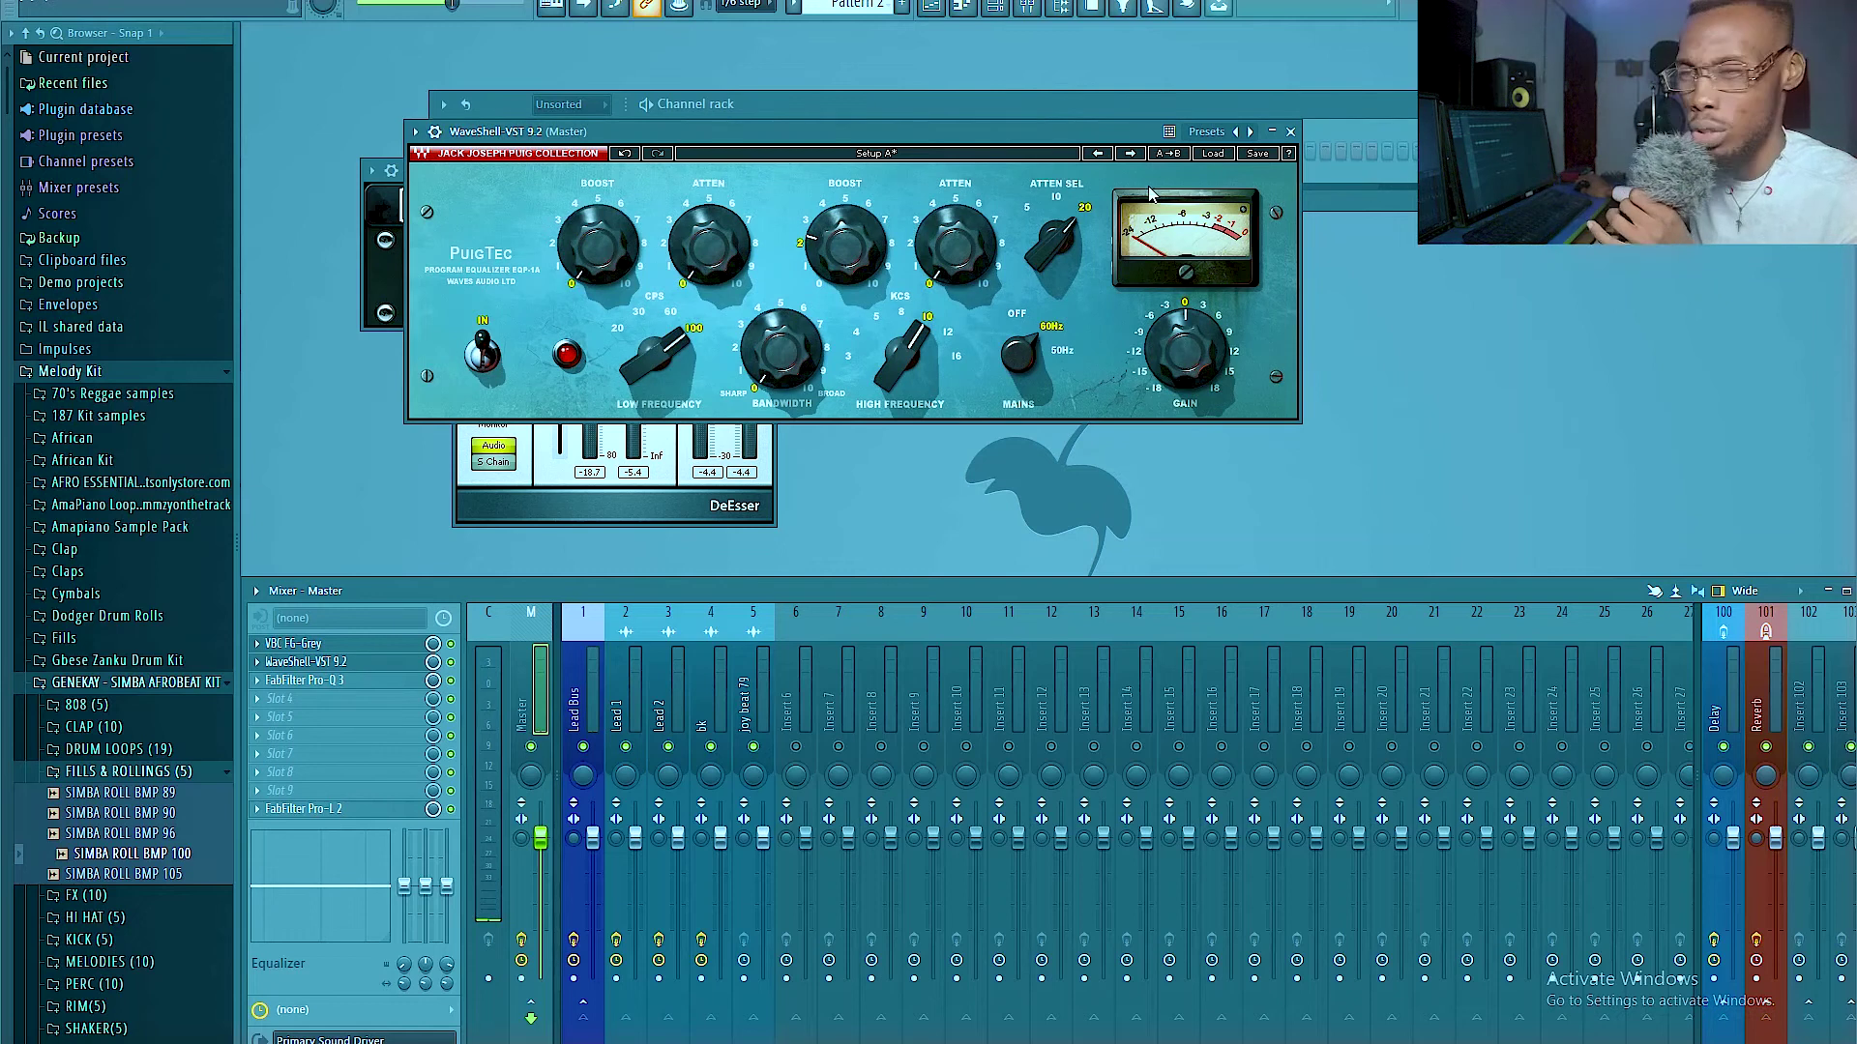
pyautogui.click(1293, 133)
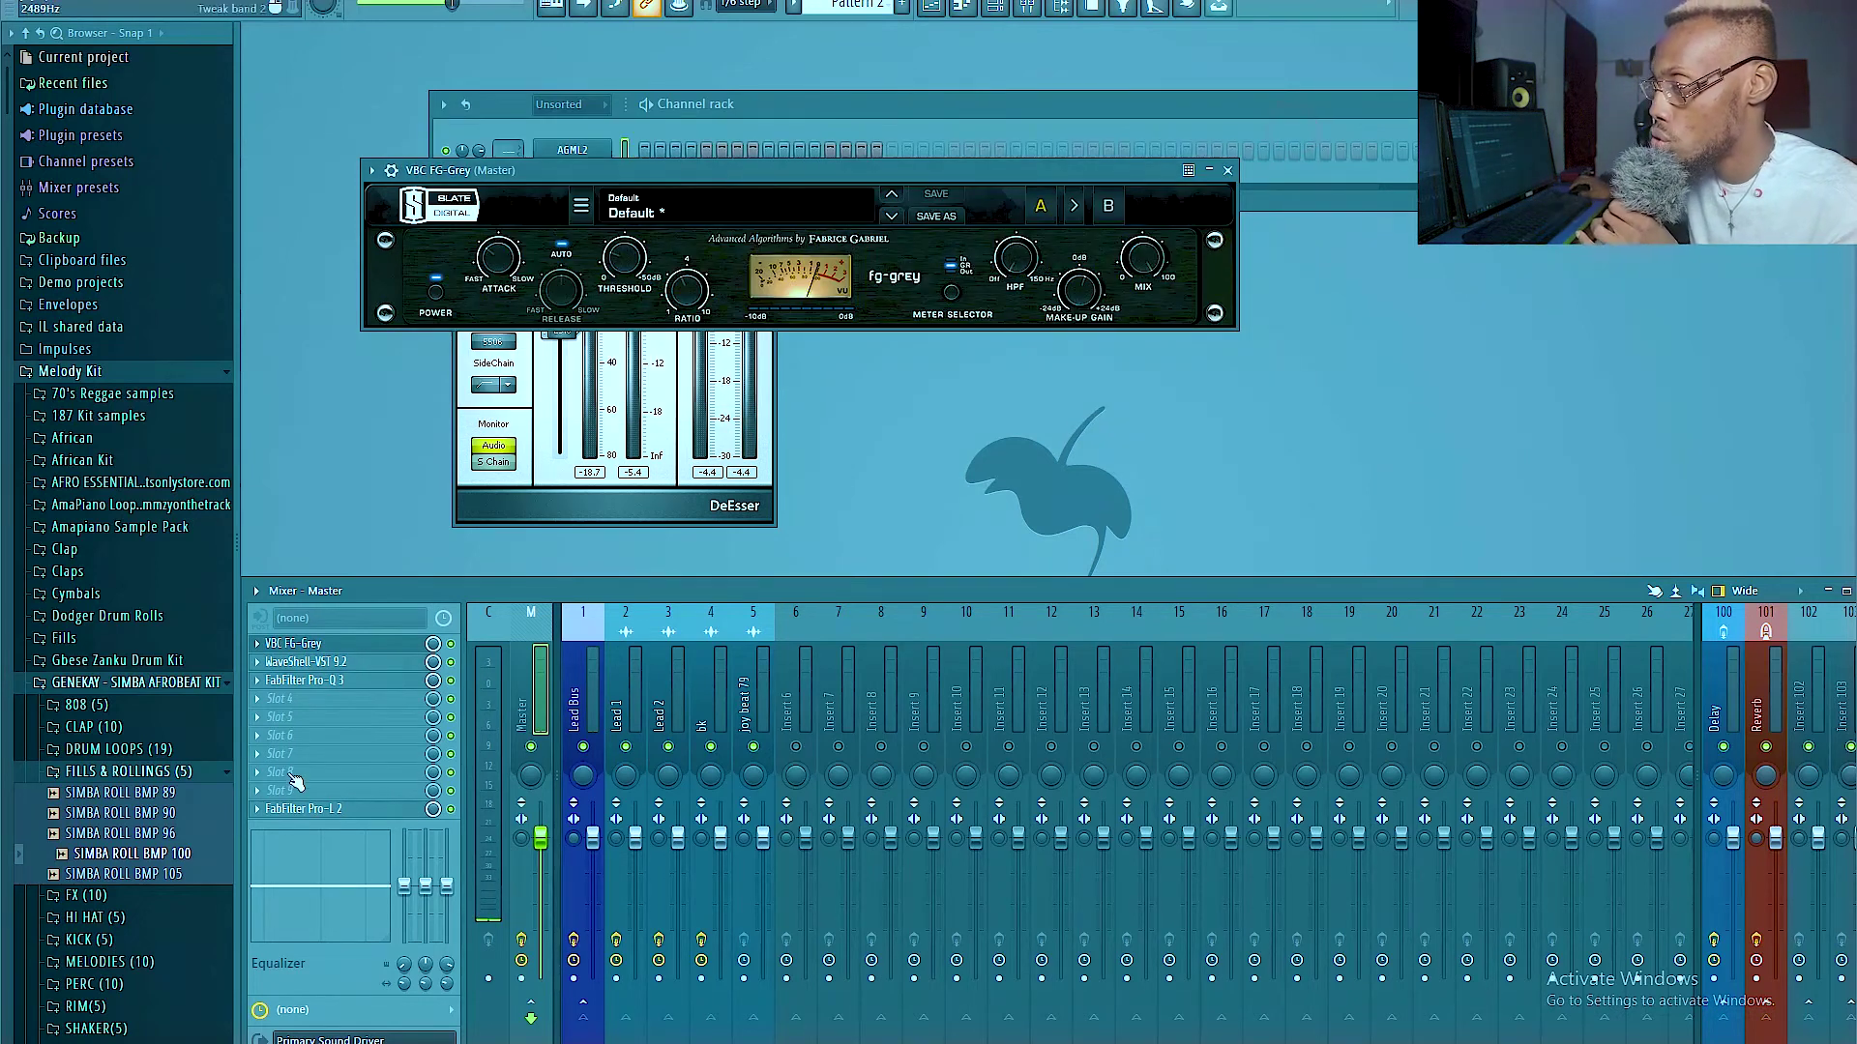
pyautogui.click(340, 681)
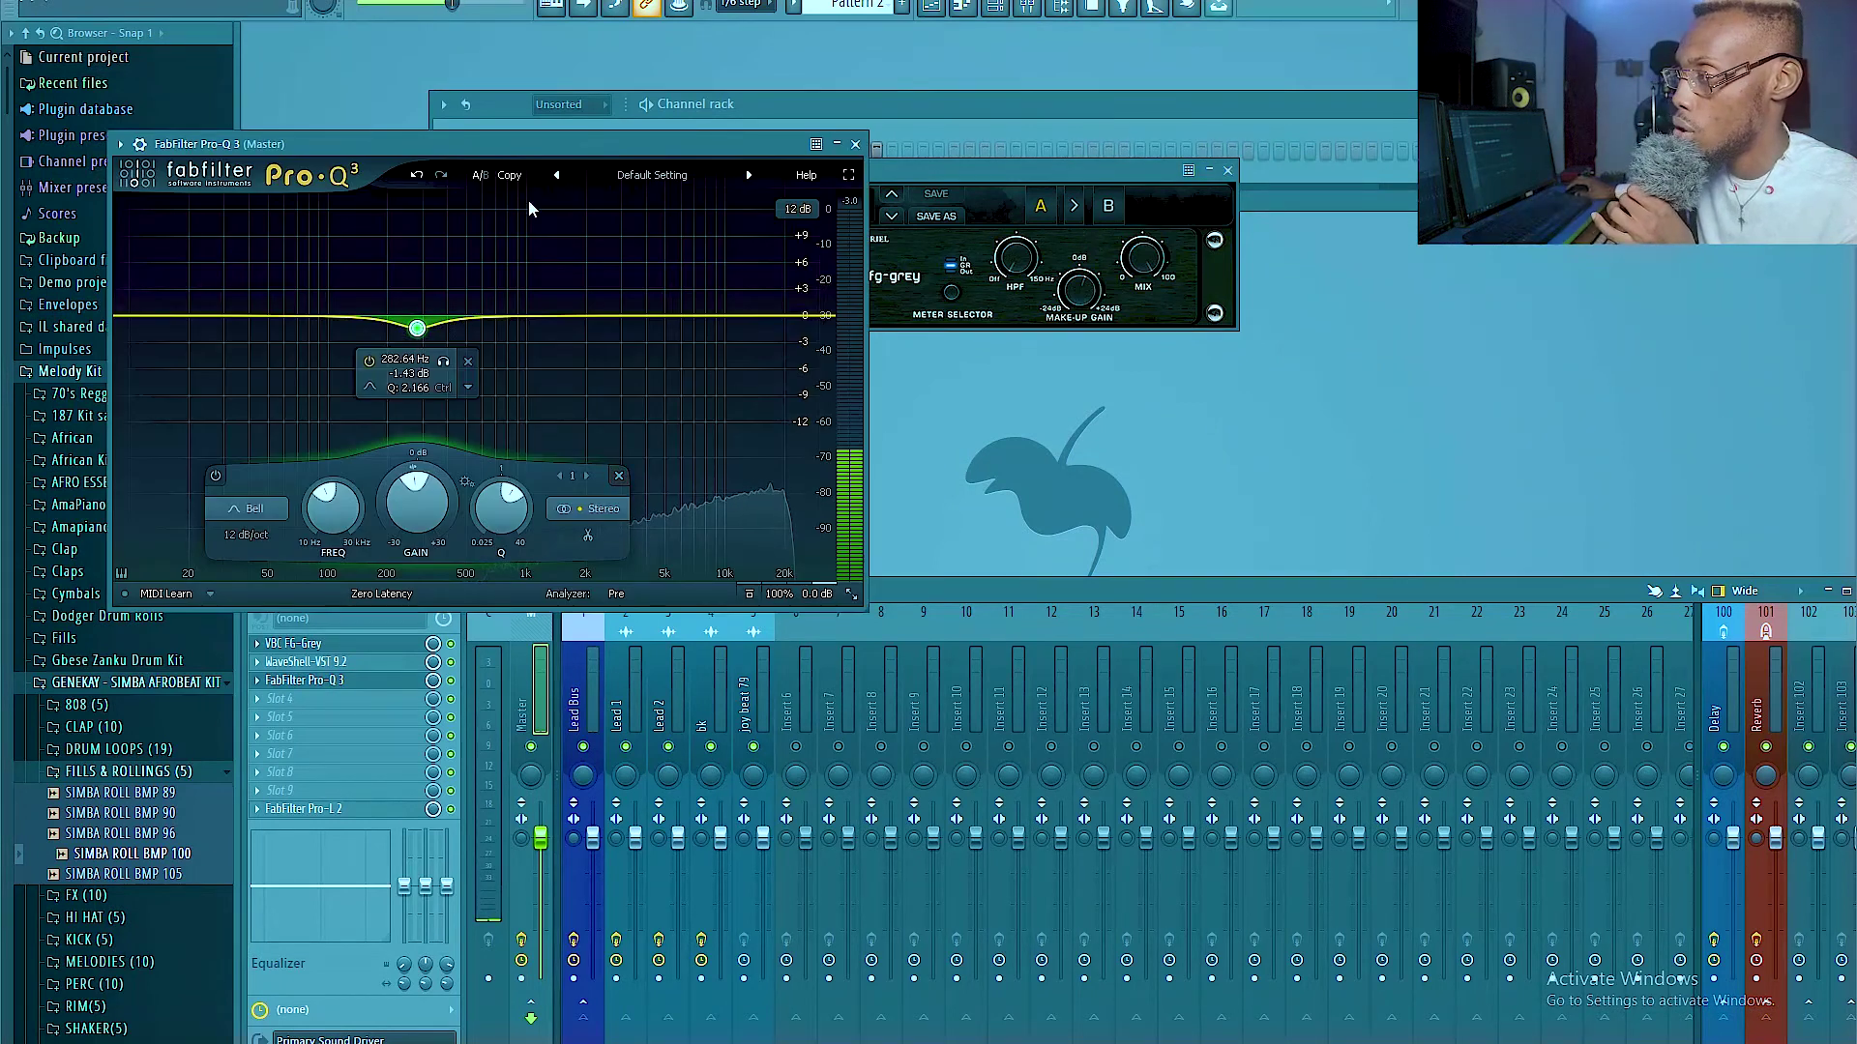
pyautogui.moveTo(440, 143); pyautogui.dragTo(535, 143)
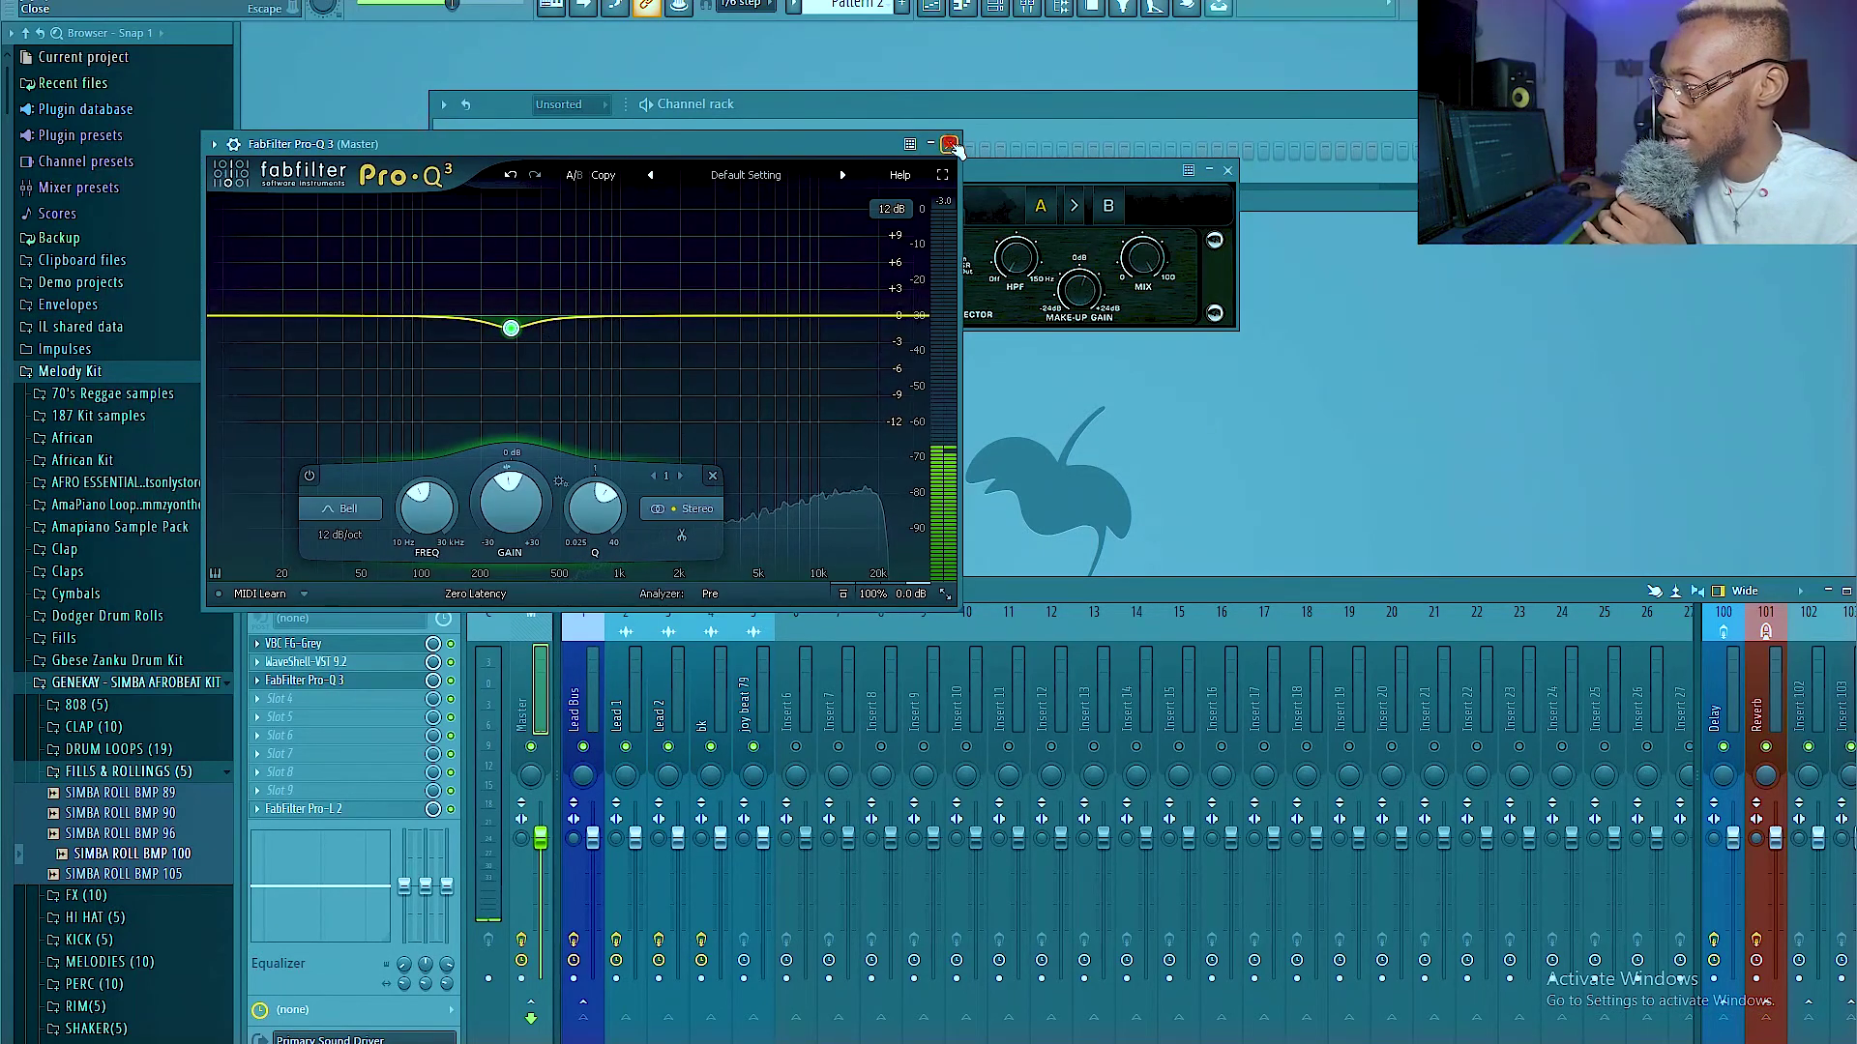
pyautogui.click(950, 143)
pyautogui.click(314, 813)
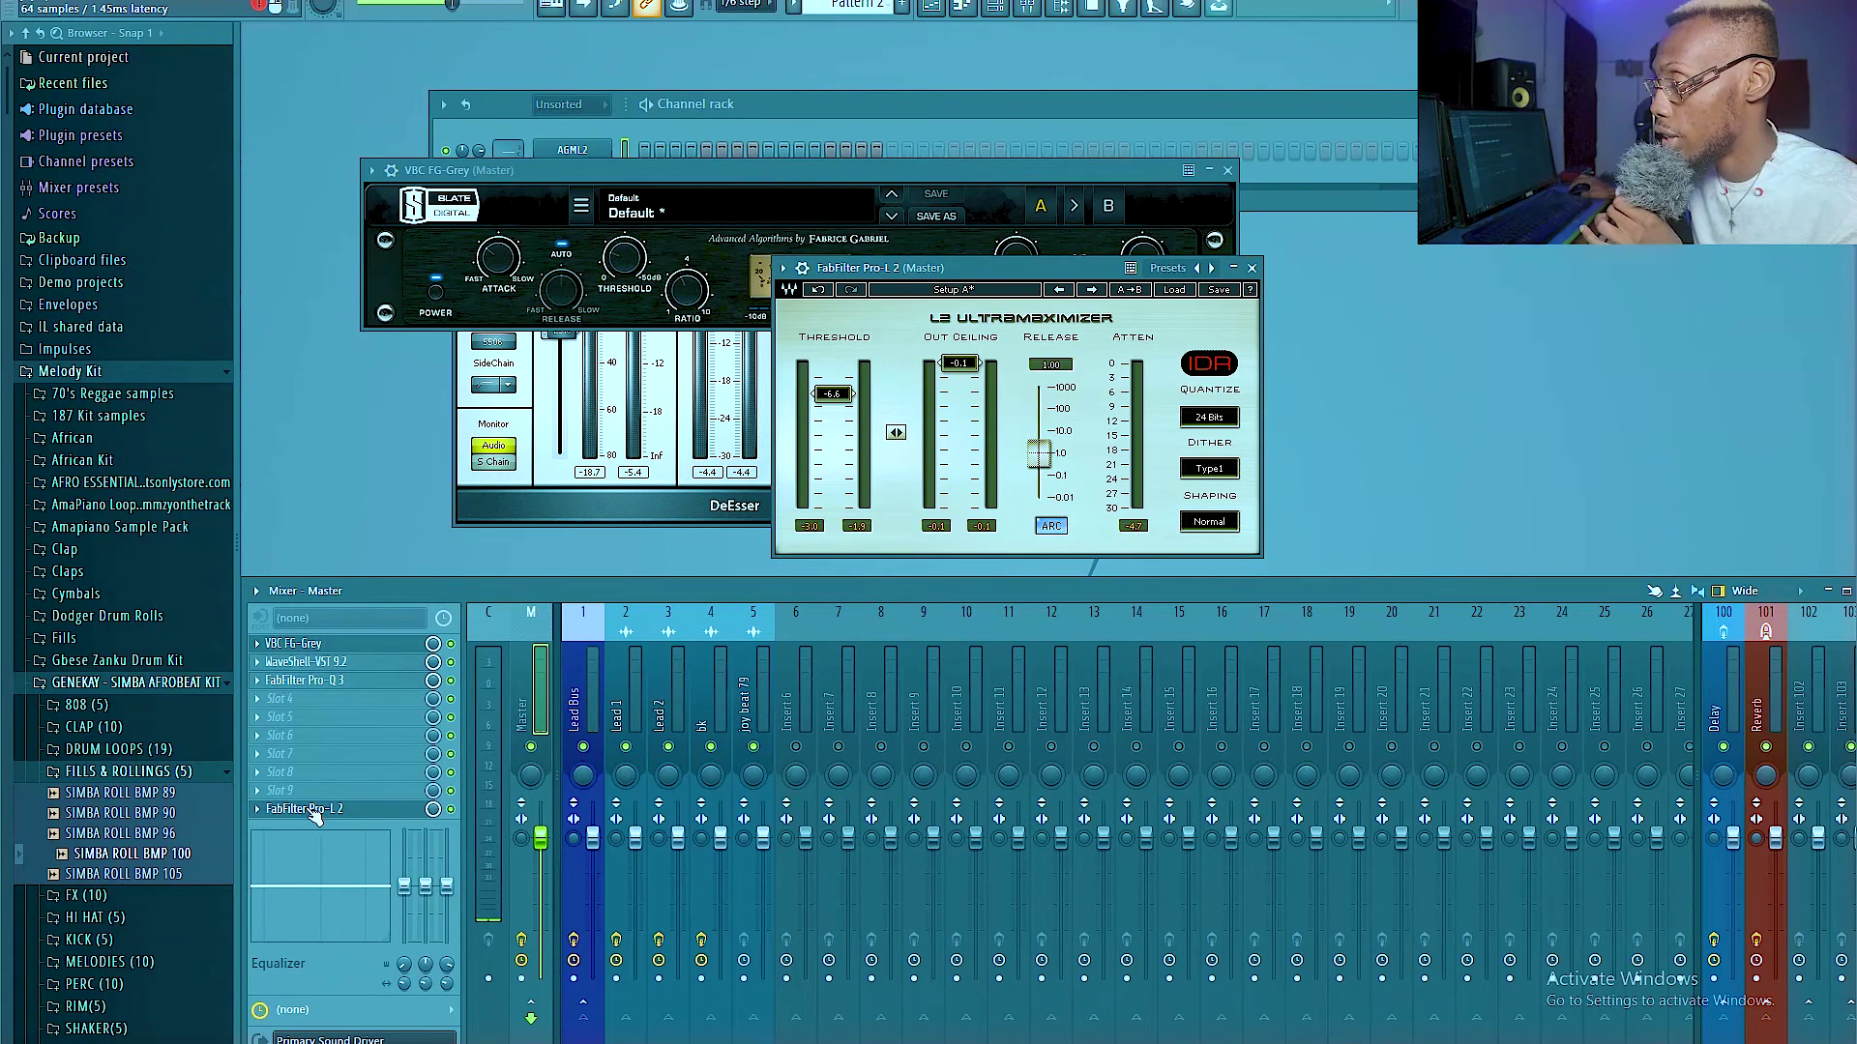
pyautogui.moveTo(943, 274); pyautogui.dragTo(576, 288)
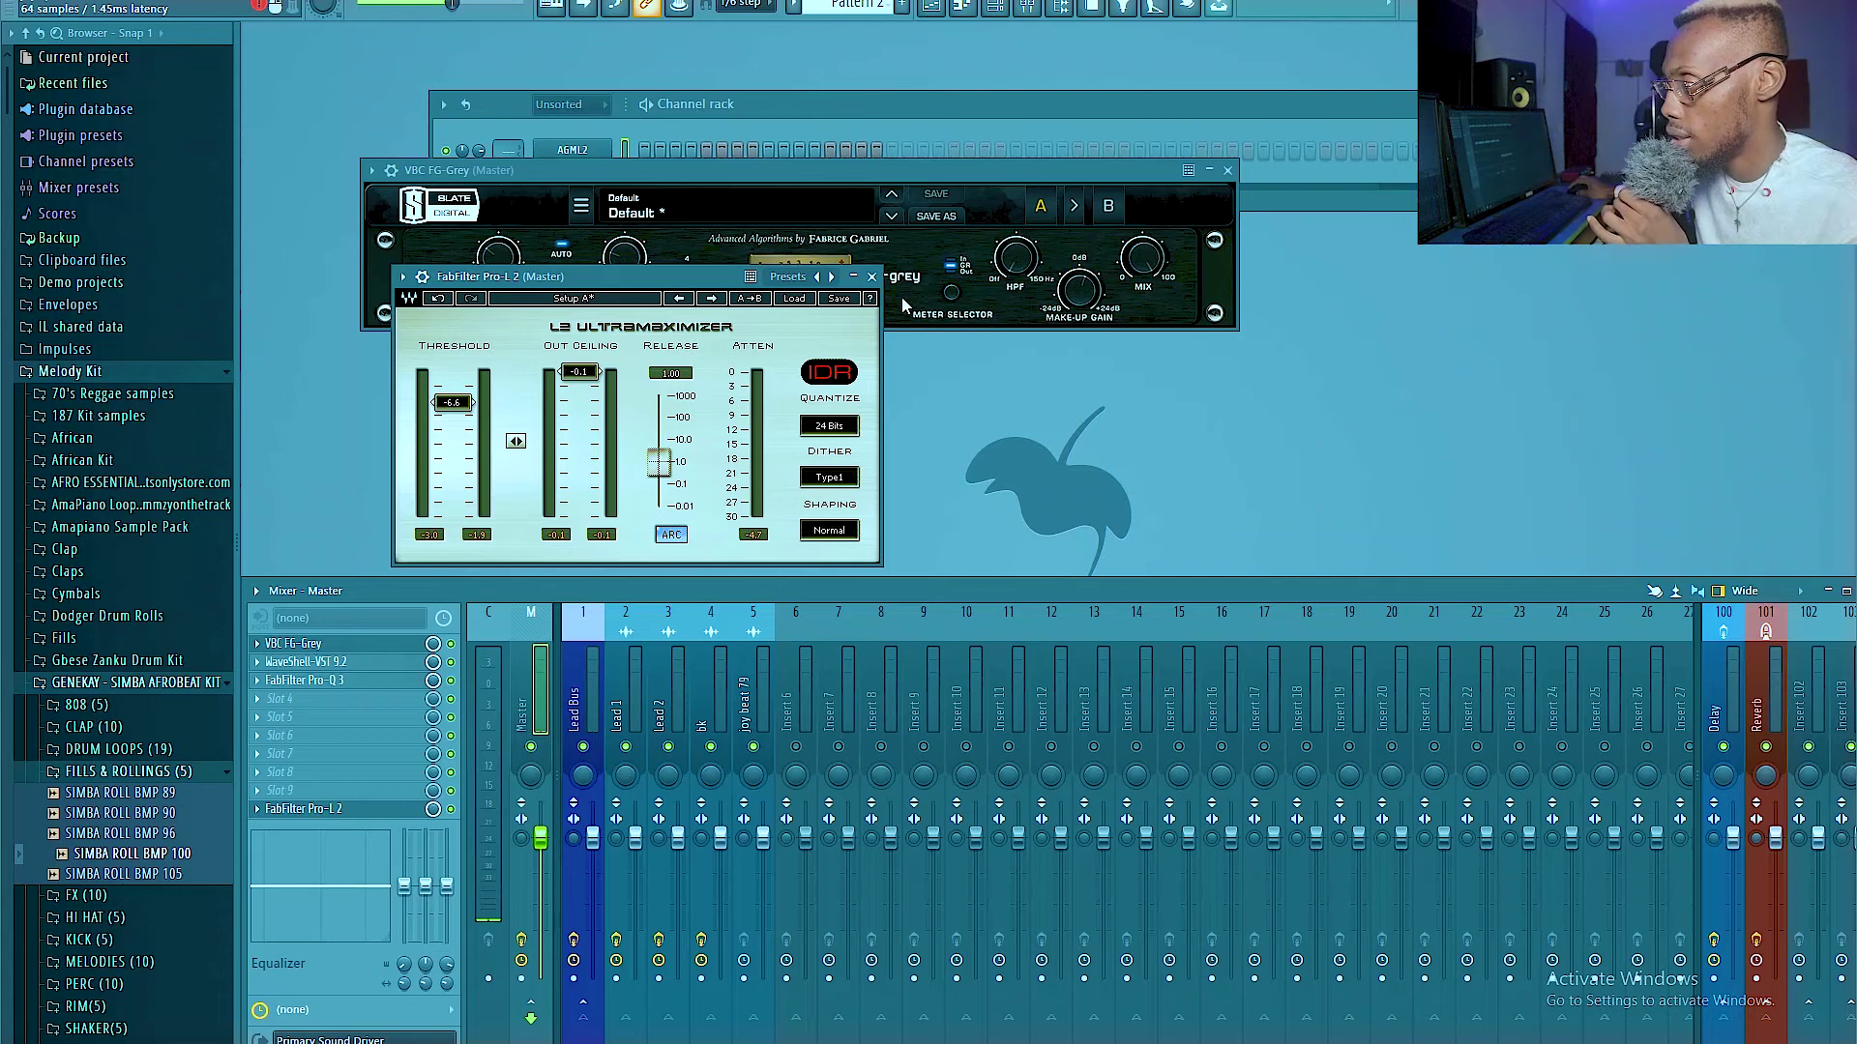
pyautogui.click(871, 277)
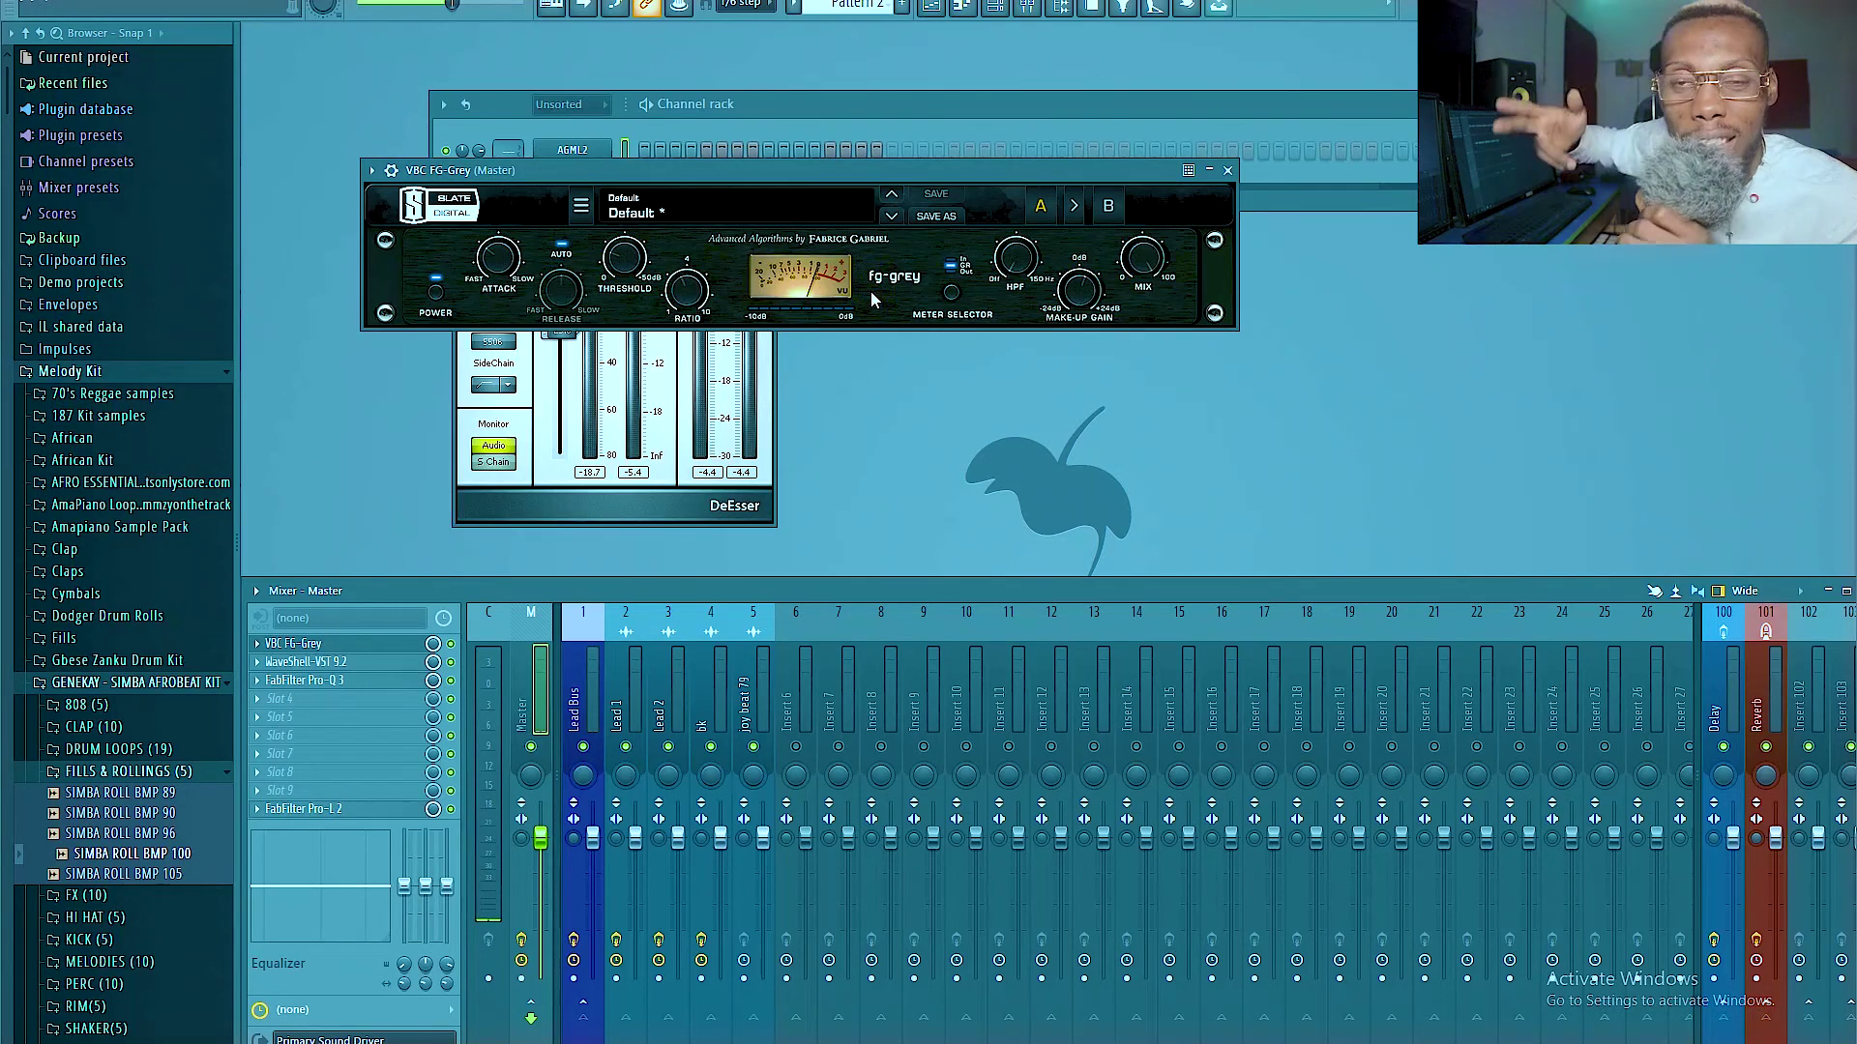